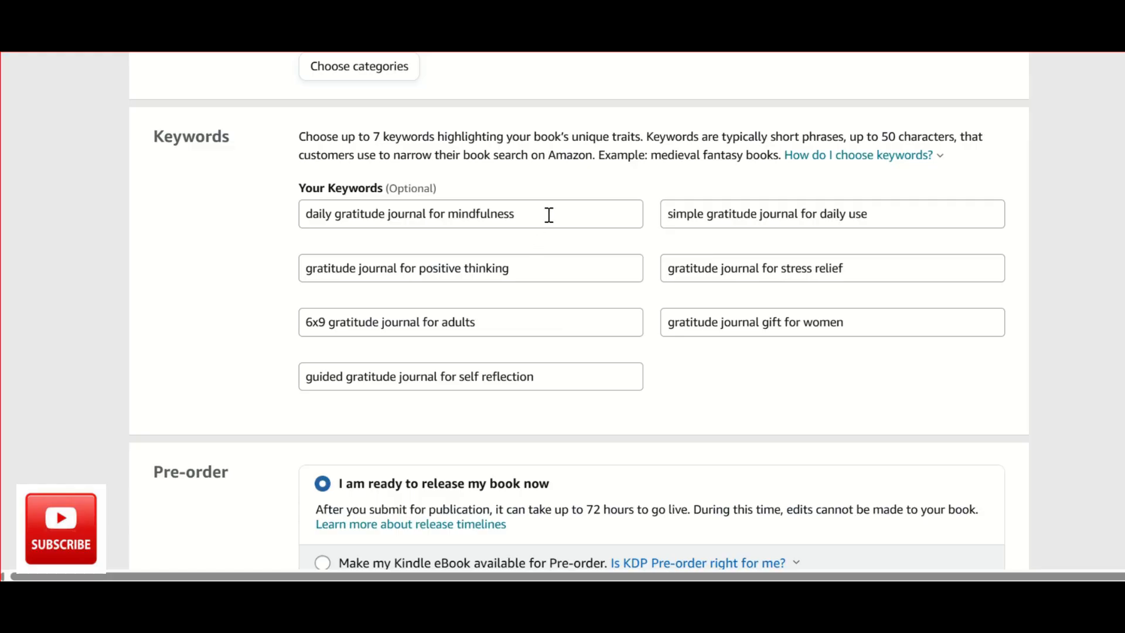
Review the eBook details form, covering the book title, subtitle, description, publishing rights, keywords and pre-order sections.
scroll(527, 245, "up", 10)
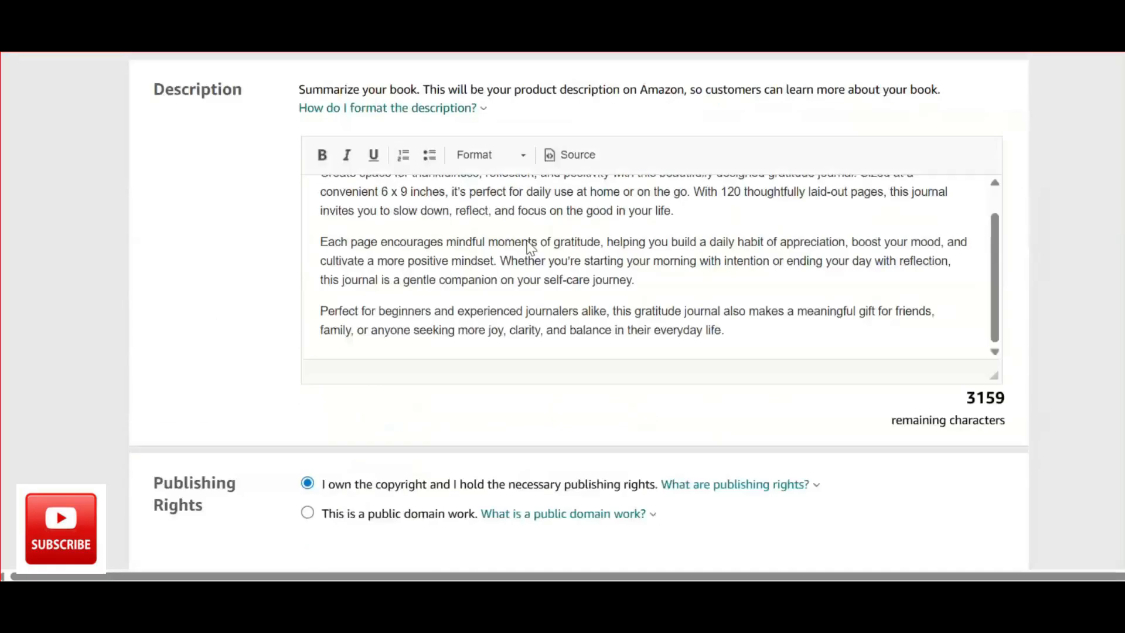
scroll(530, 246, "up", 15)
scroll(463, 392, "down", 5)
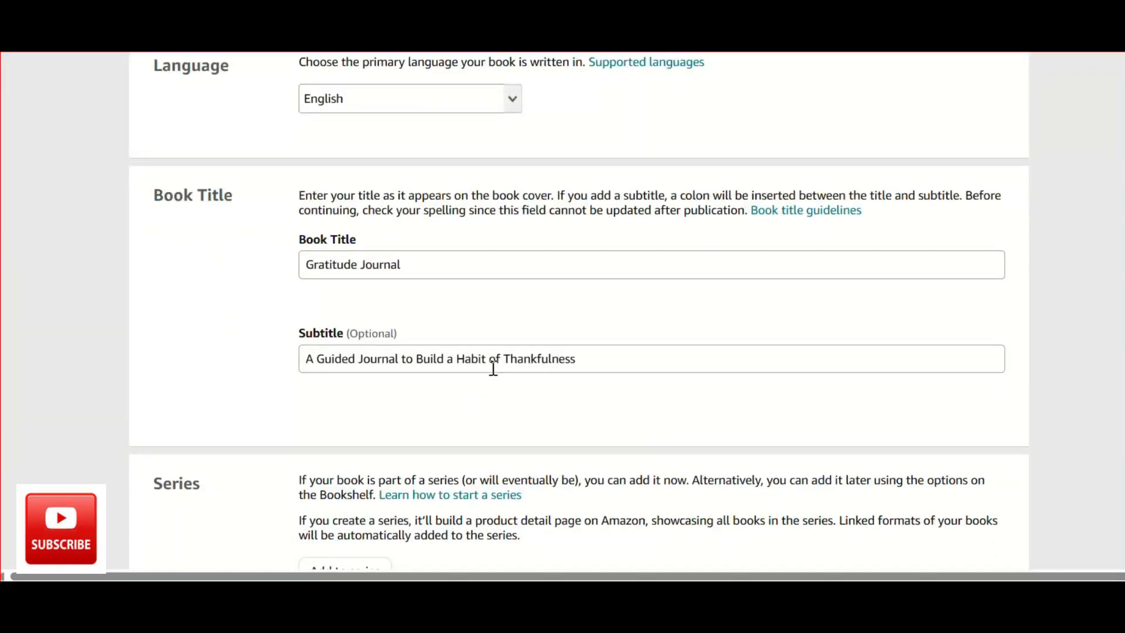
scroll(577, 369, "down", 3)
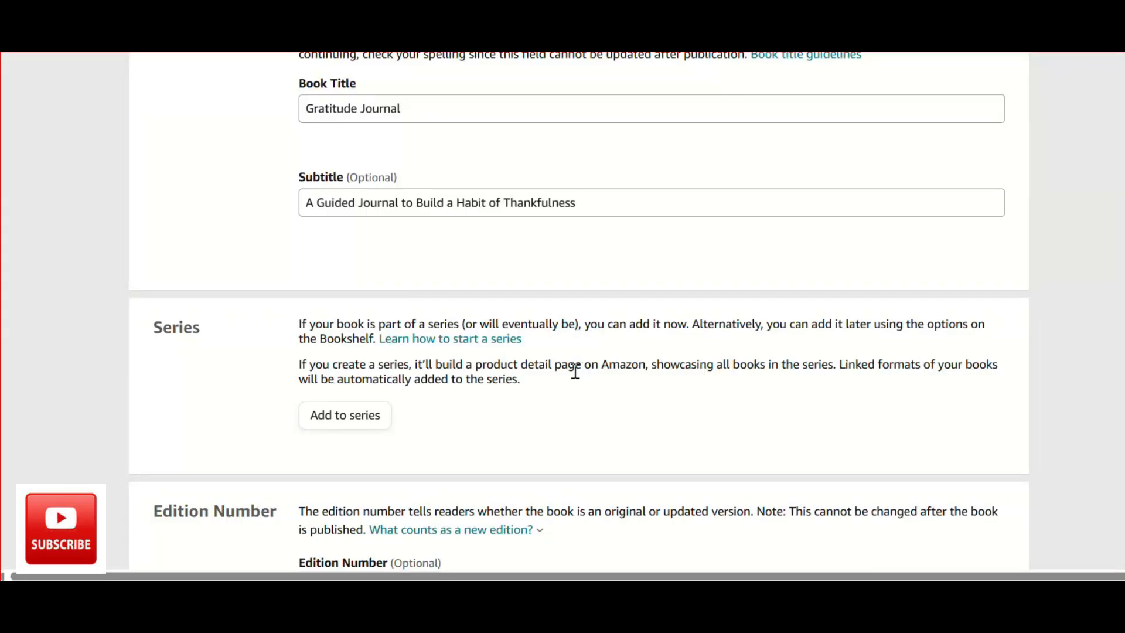
scroll(523, 319, "down", 20)
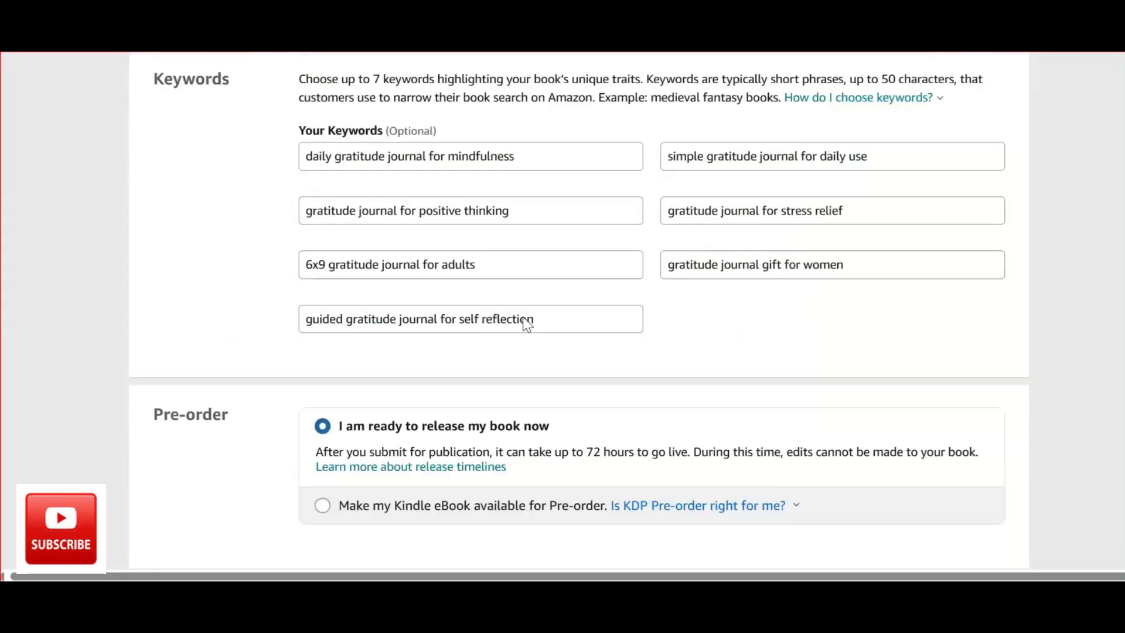
scroll(526, 324, "down", 1)
scroll(453, 328, "up", 1)
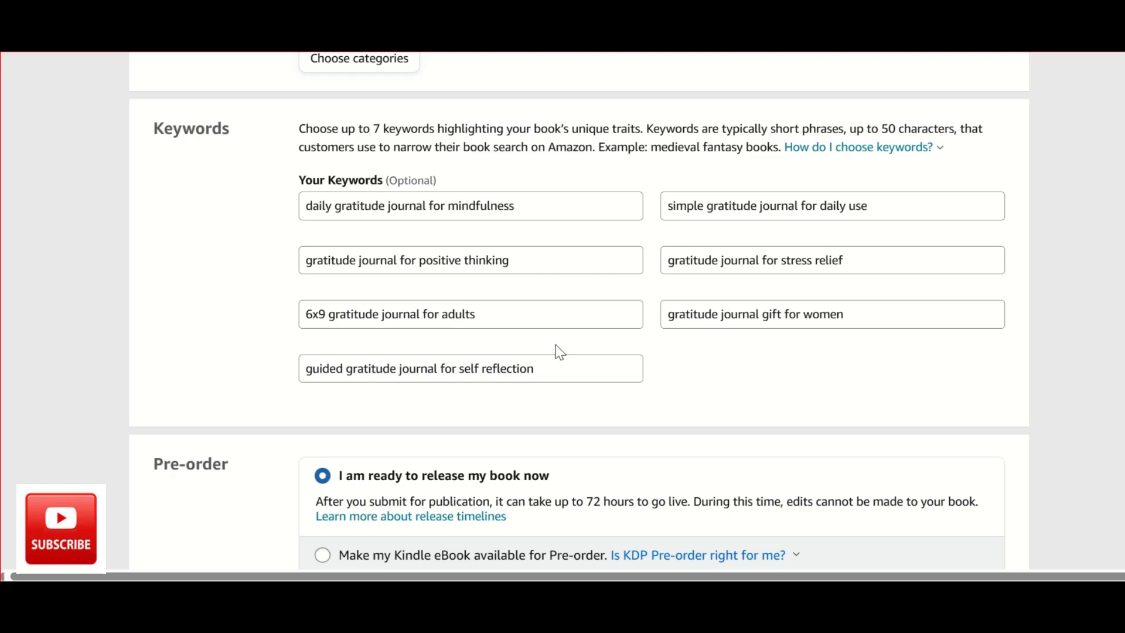
Save the Gratitude Journal eBook details and continue to the content stage.
left_click(703, 315)
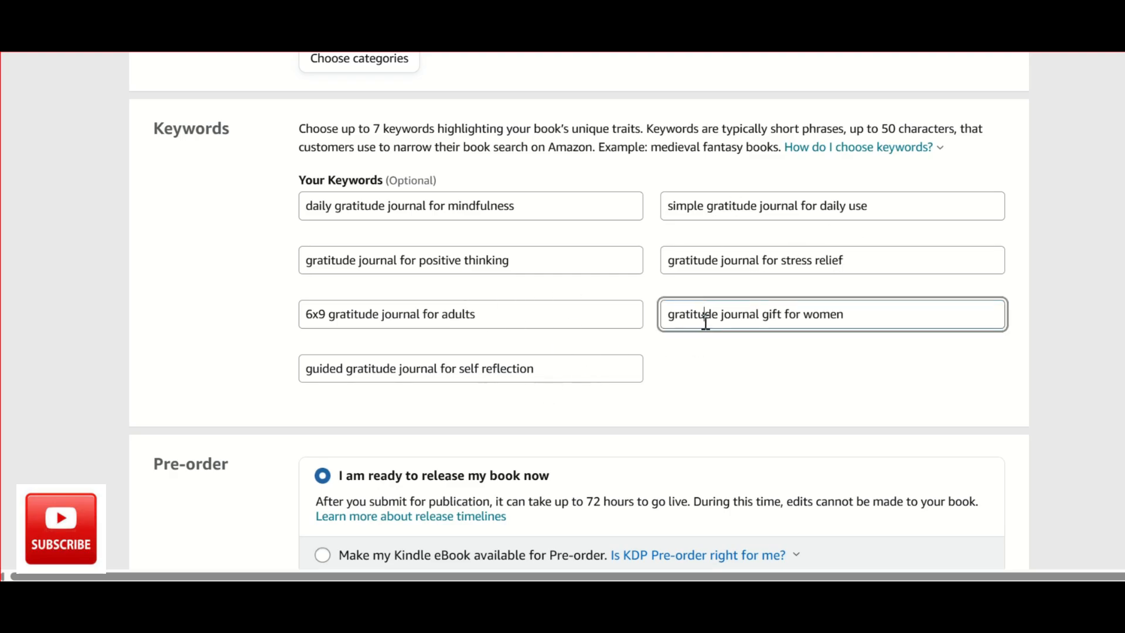
scroll(706, 326, "down", 3)
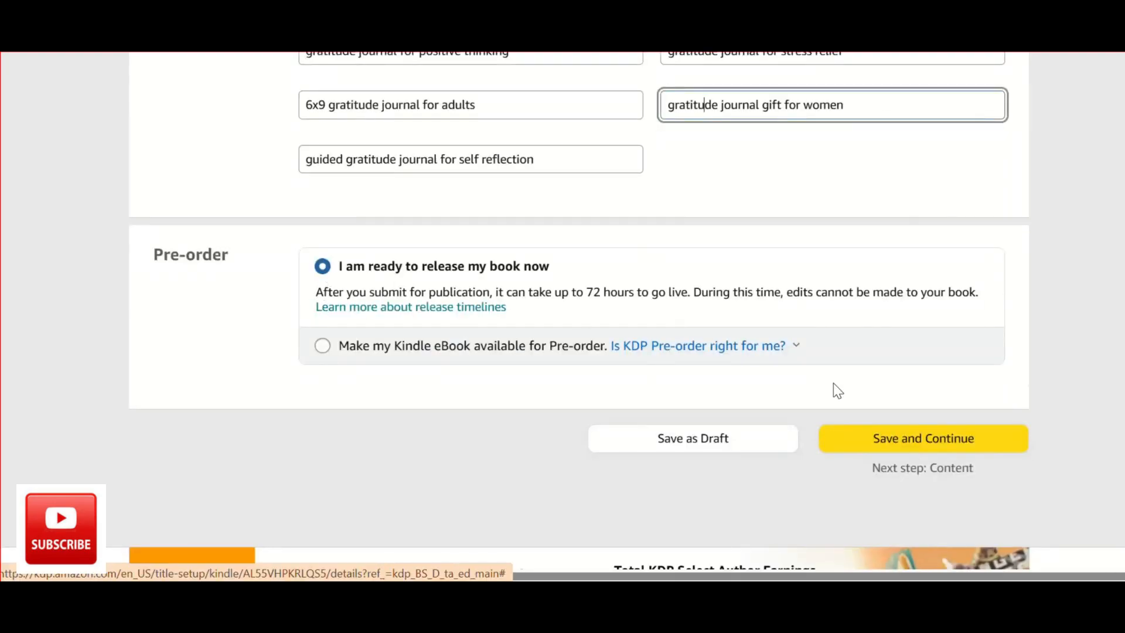
left_click(918, 440)
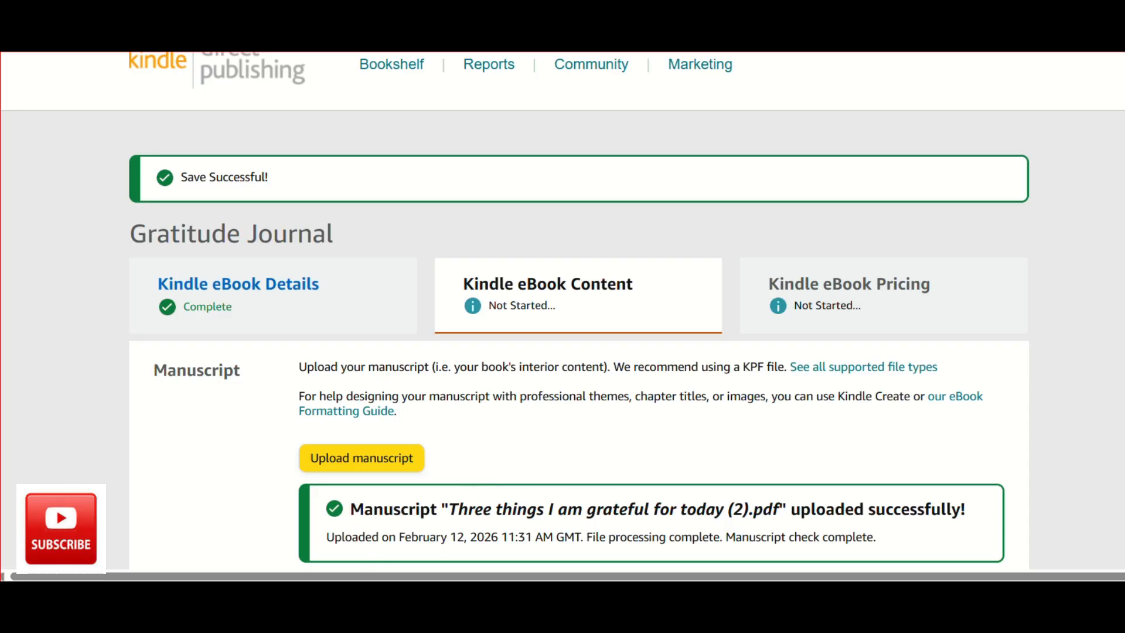
scroll(959, 199, "down", 10)
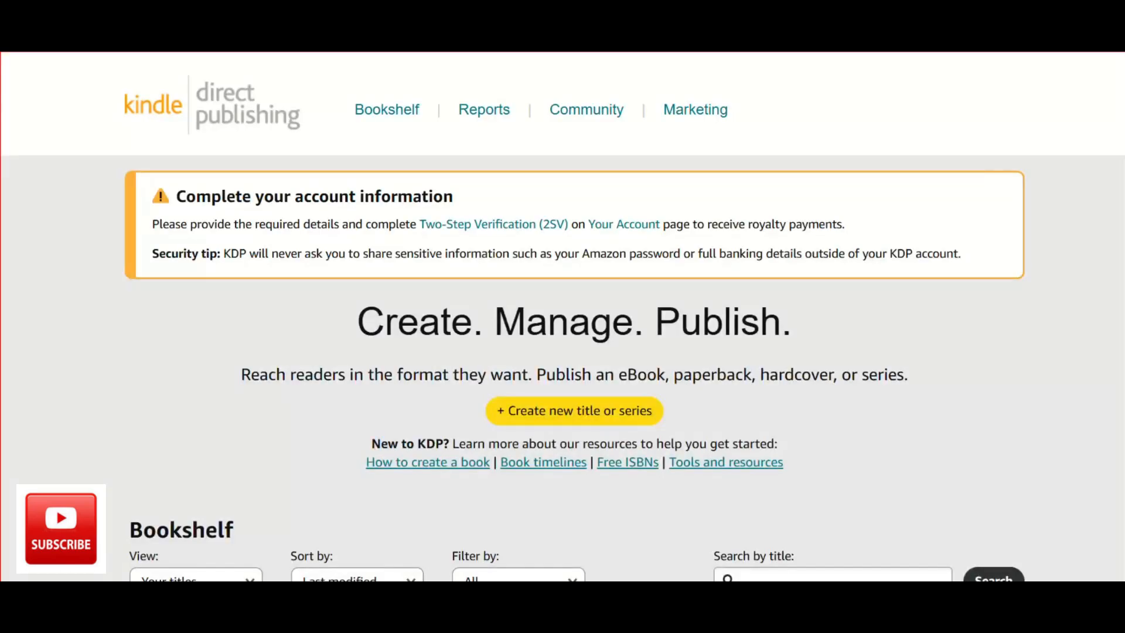
Create a new title from the Bookshelf and choose Kindle eBook as its format.
scroll(803, 363, "up", 1)
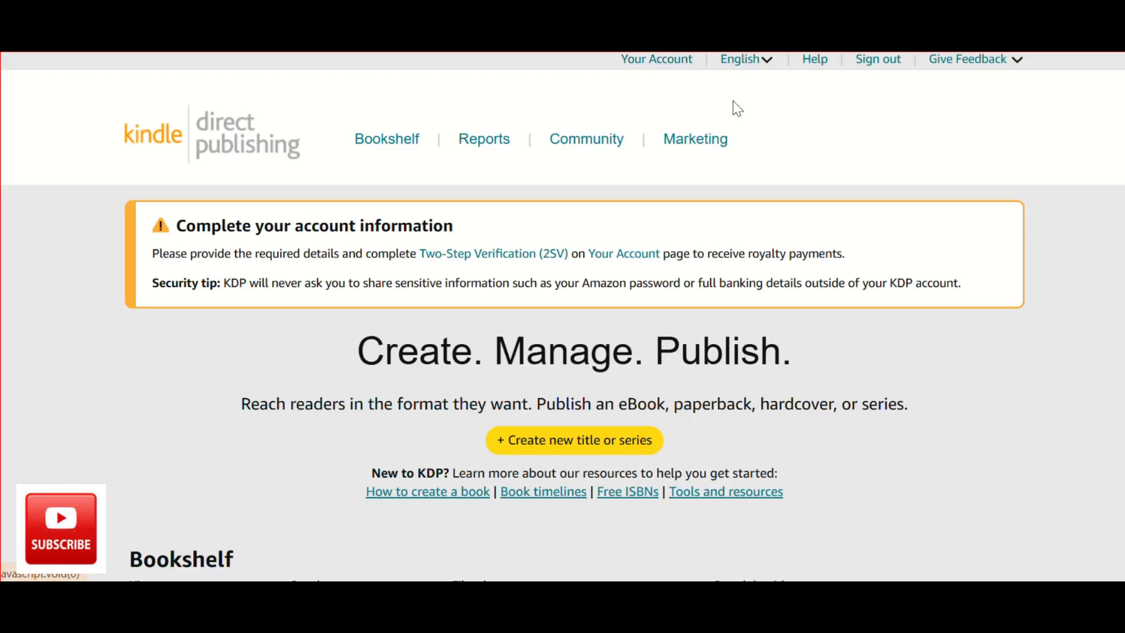
scroll(694, 153, "down", 1)
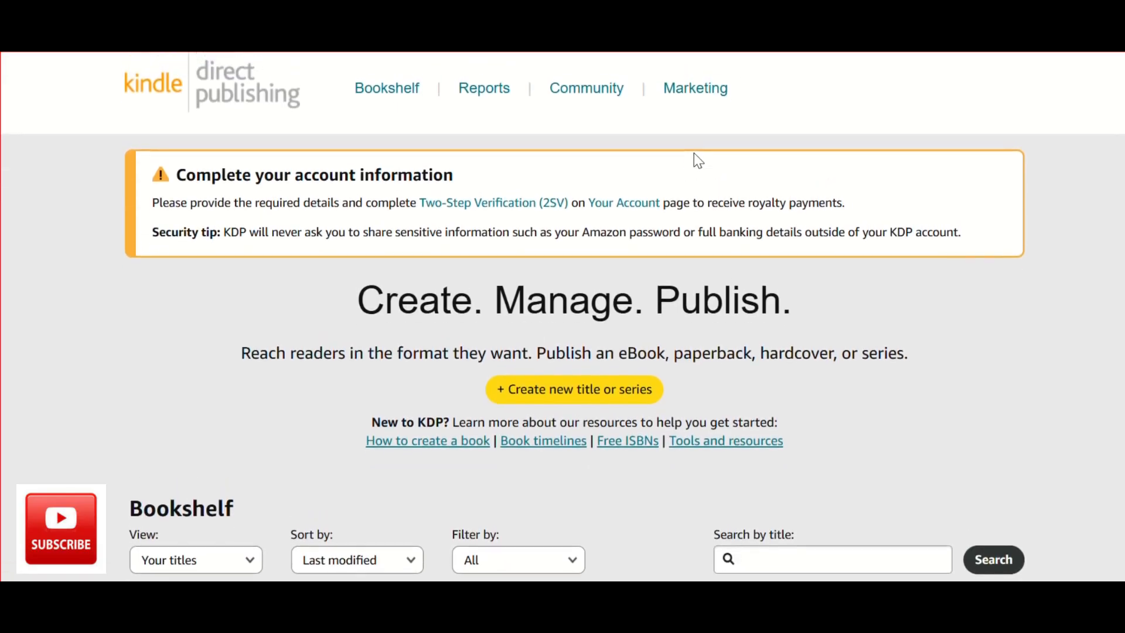
left_click(558, 385)
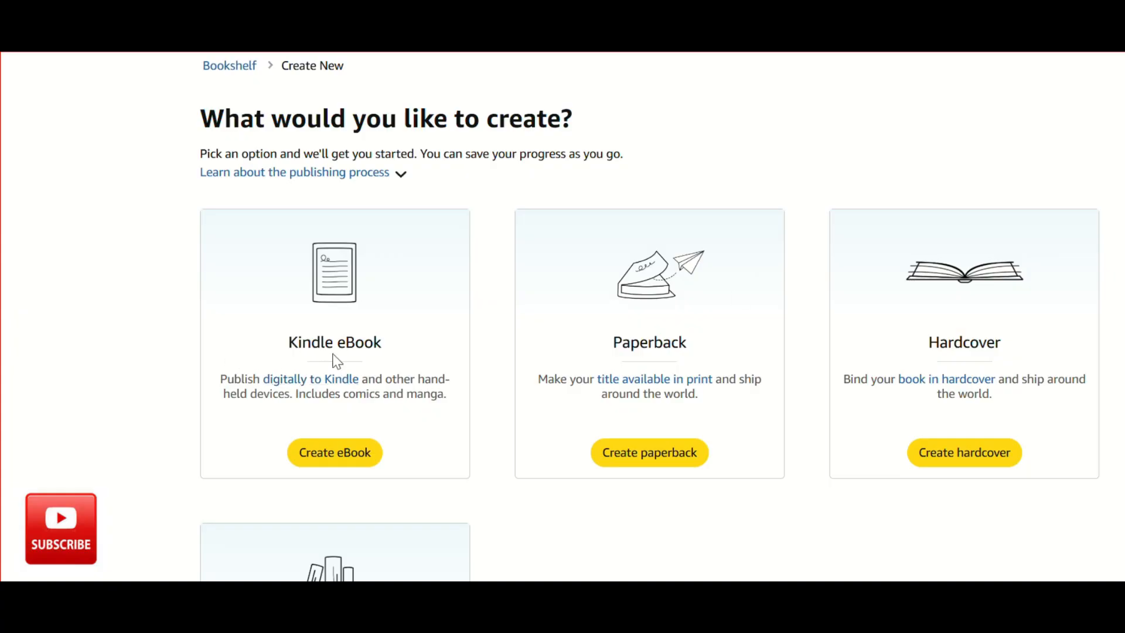
left_click(321, 455)
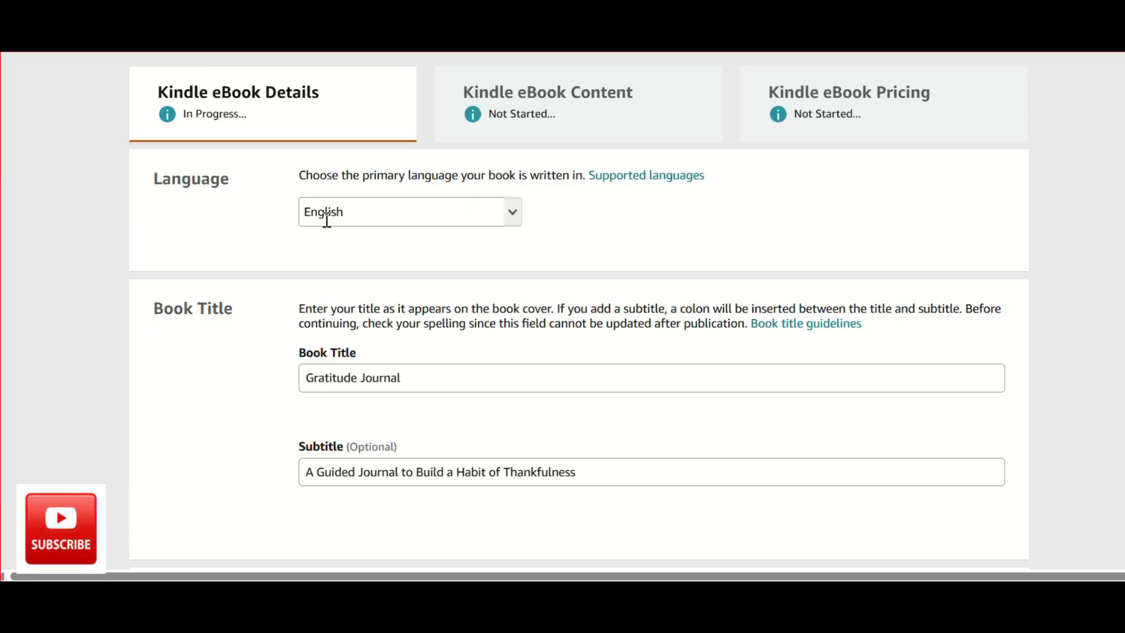
Examine the eBook's language, book title, subtitle, series and edition number entries in the details form.
scroll(436, 305, "down", 1)
scroll(435, 302, "down", 3)
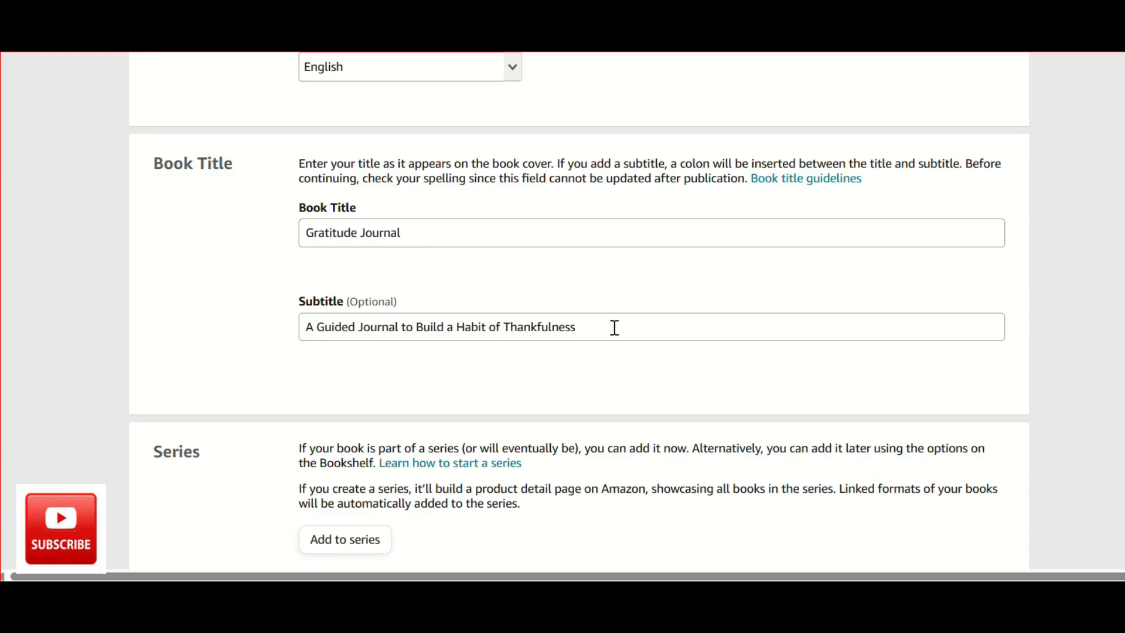
left_click_drag(613, 326, 266, 348)
left_click(304, 367)
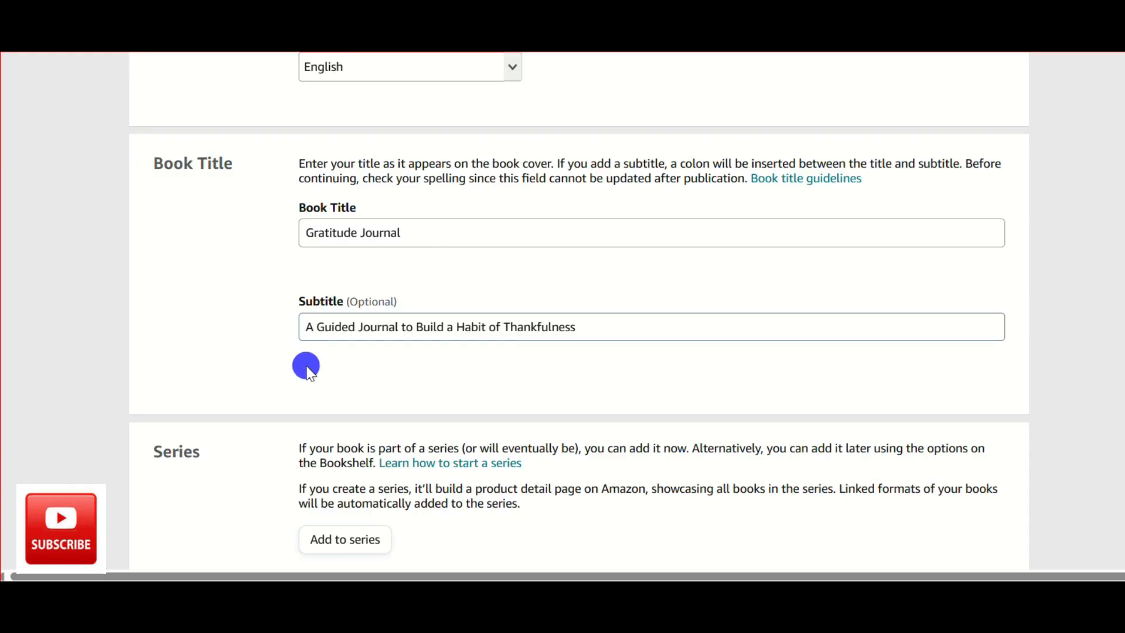
scroll(306, 368, "down", 4)
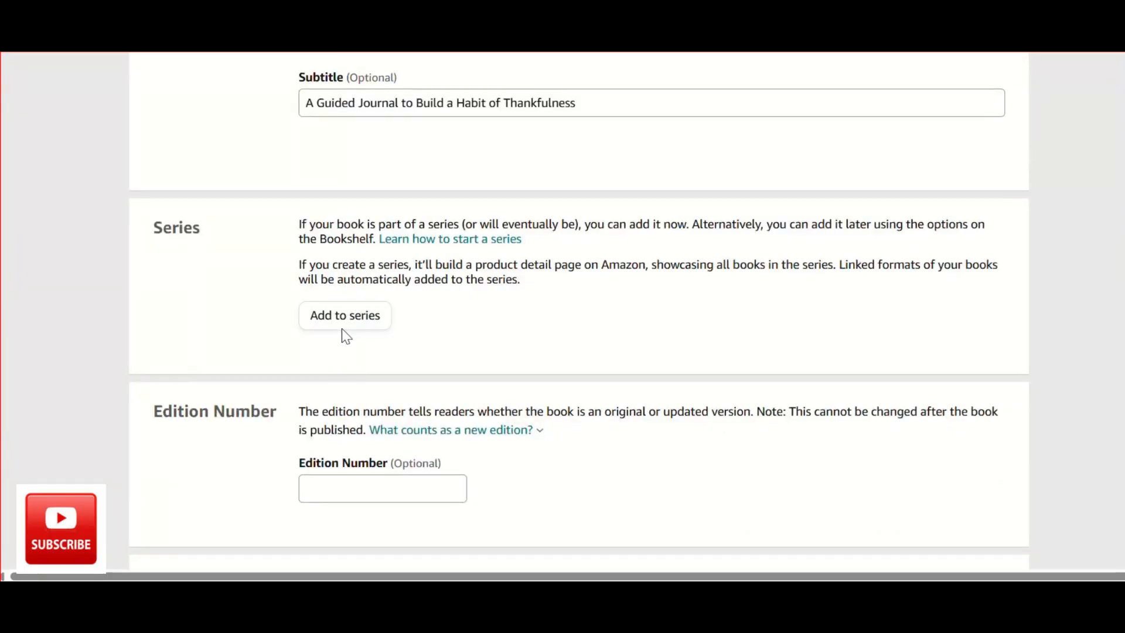
scroll(349, 328, "down", 1)
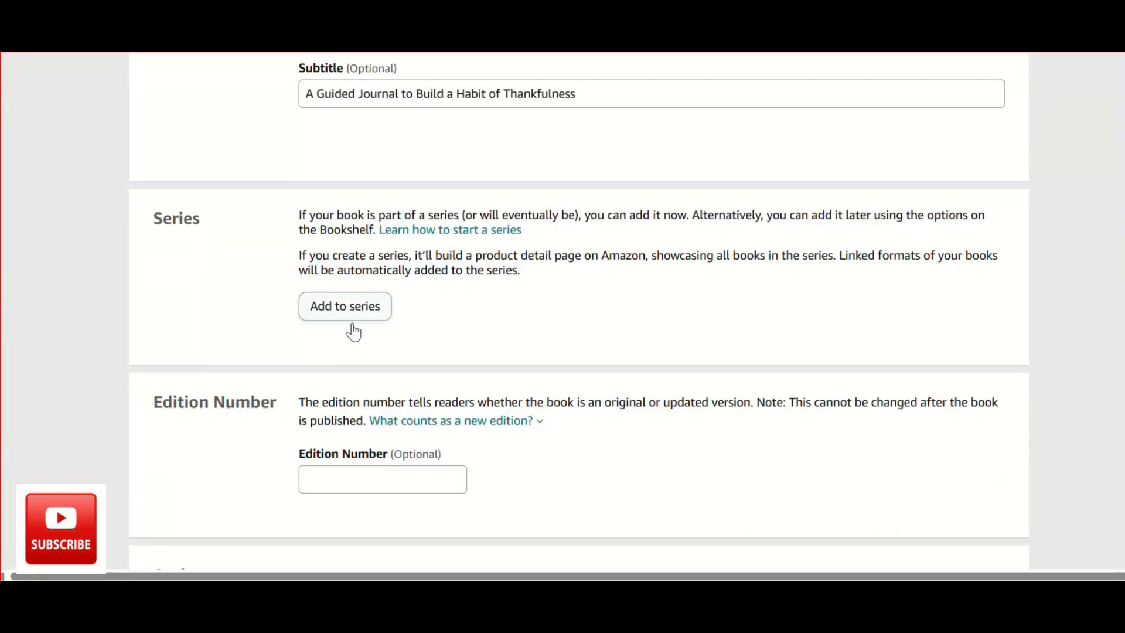
scroll(353, 324, "down", 4)
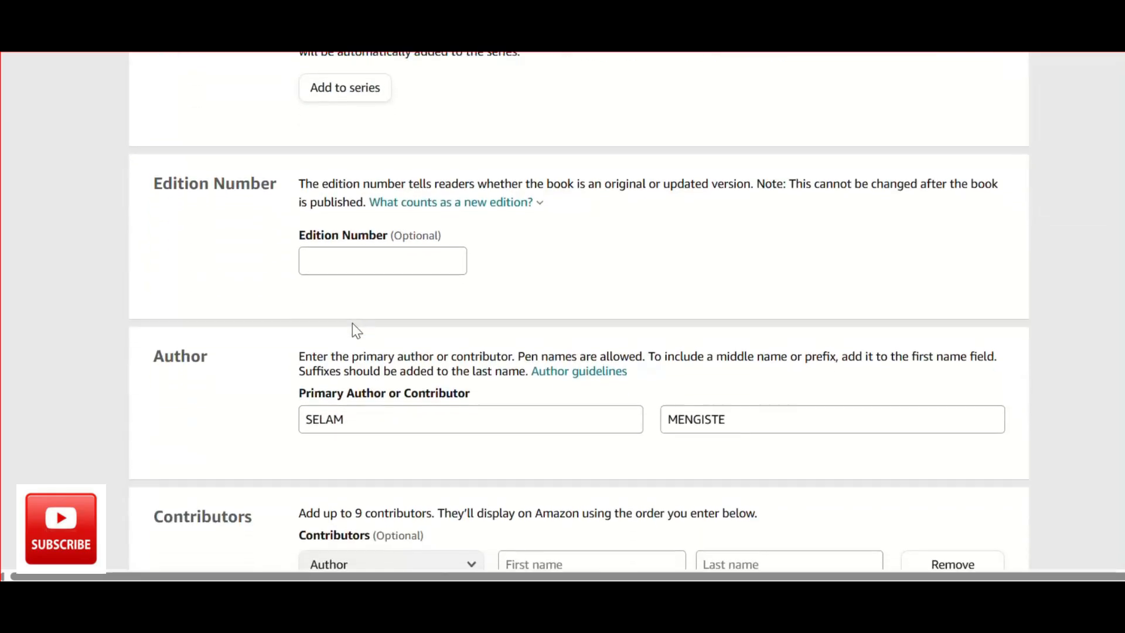
scroll(429, 249, "down", 1)
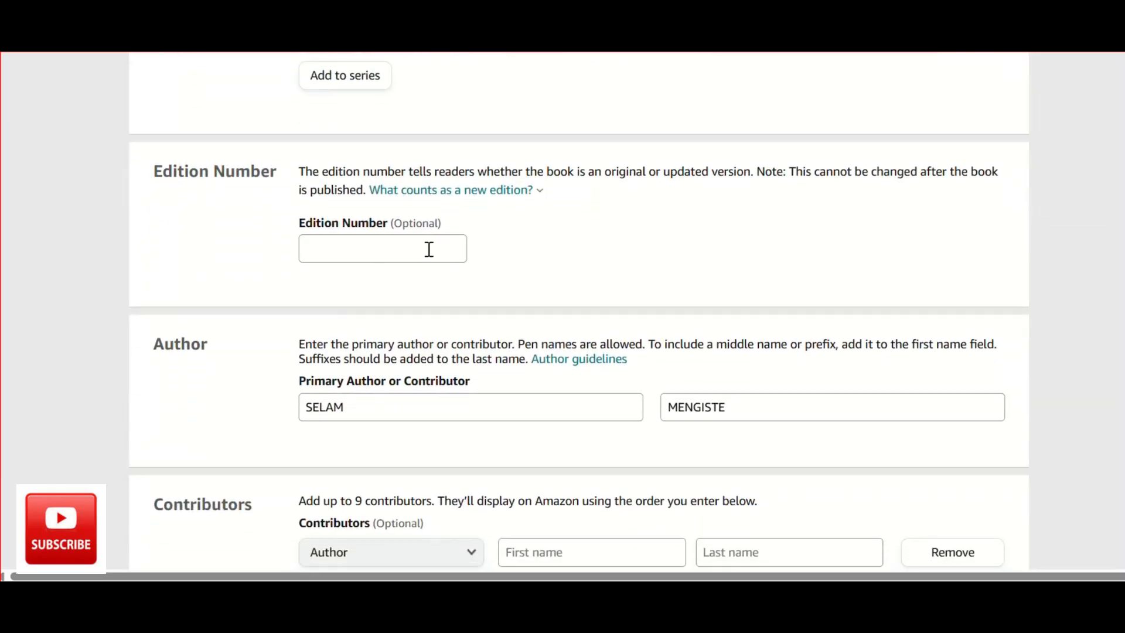
Examine the primary author and contributors fields and read through the book description in the details form.
scroll(429, 249, "down", 2)
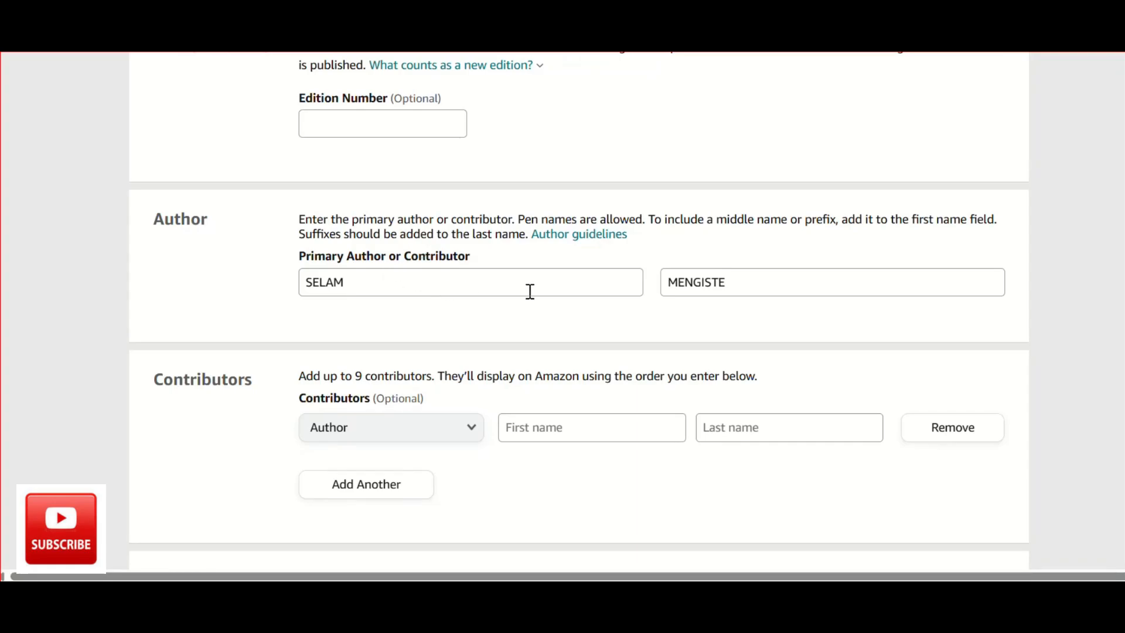
scroll(530, 291, "down", 3)
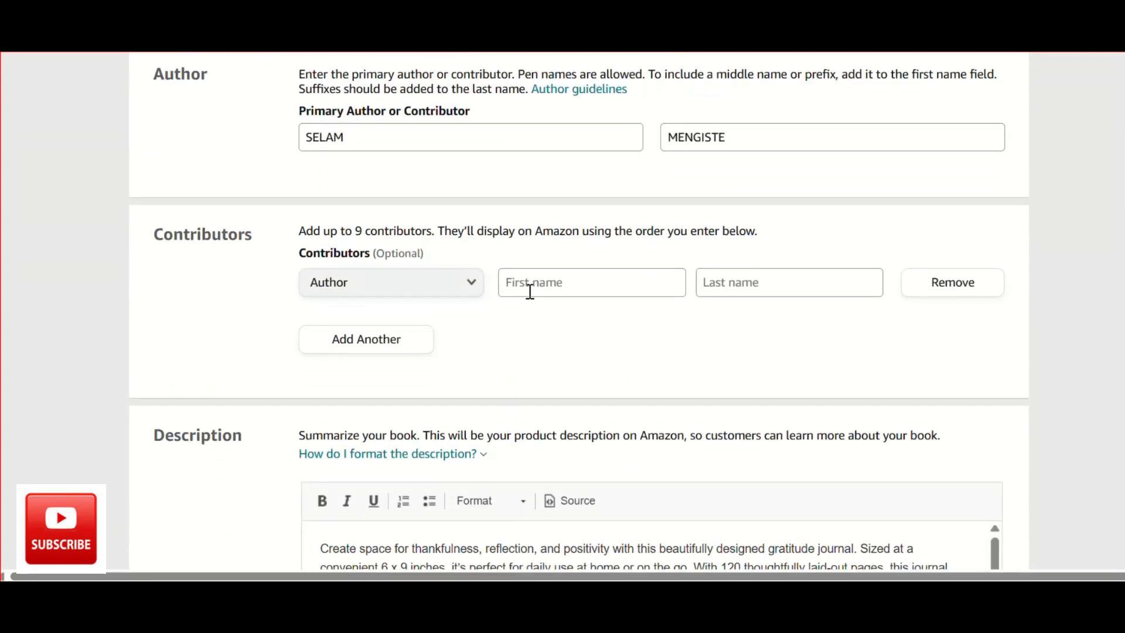
scroll(530, 291, "down", 1)
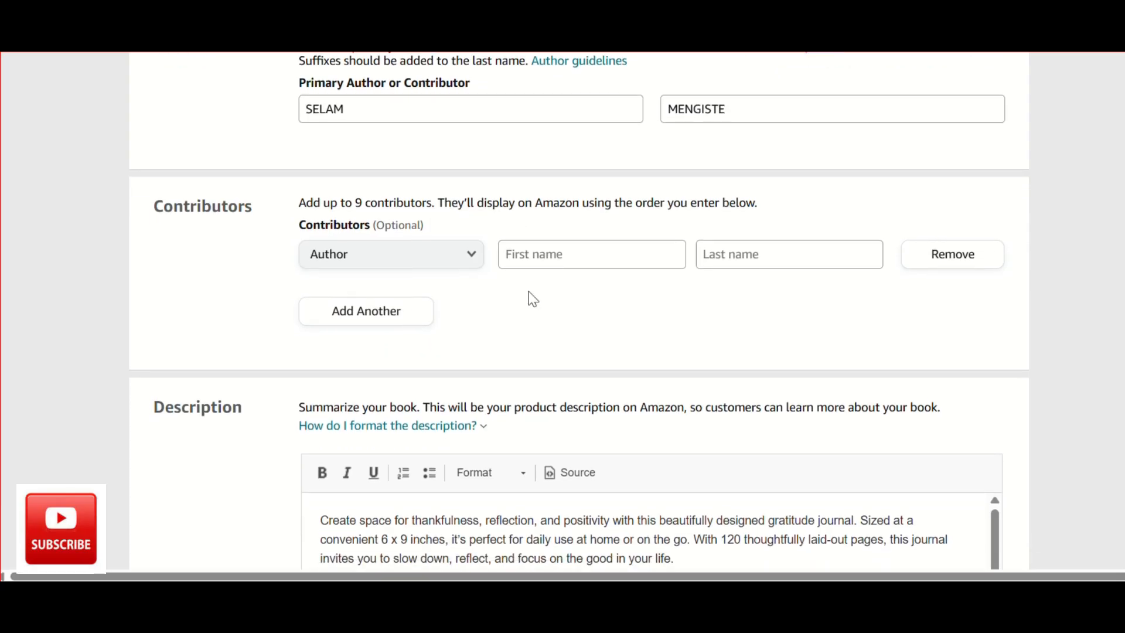
scroll(466, 291, "down", 4)
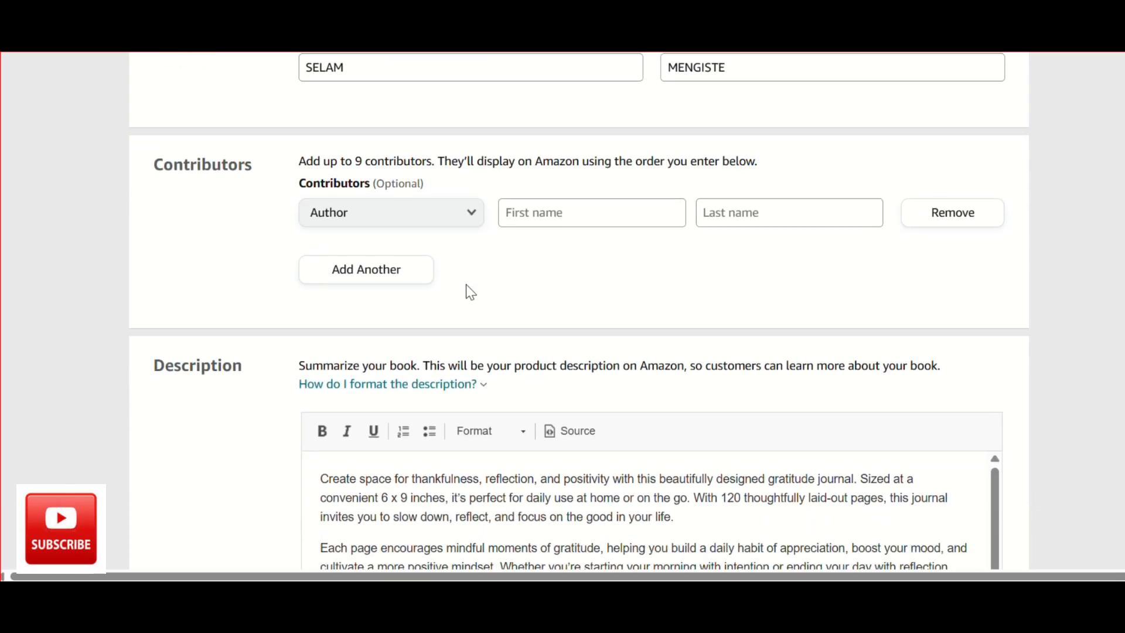
scroll(467, 284, "down", 1)
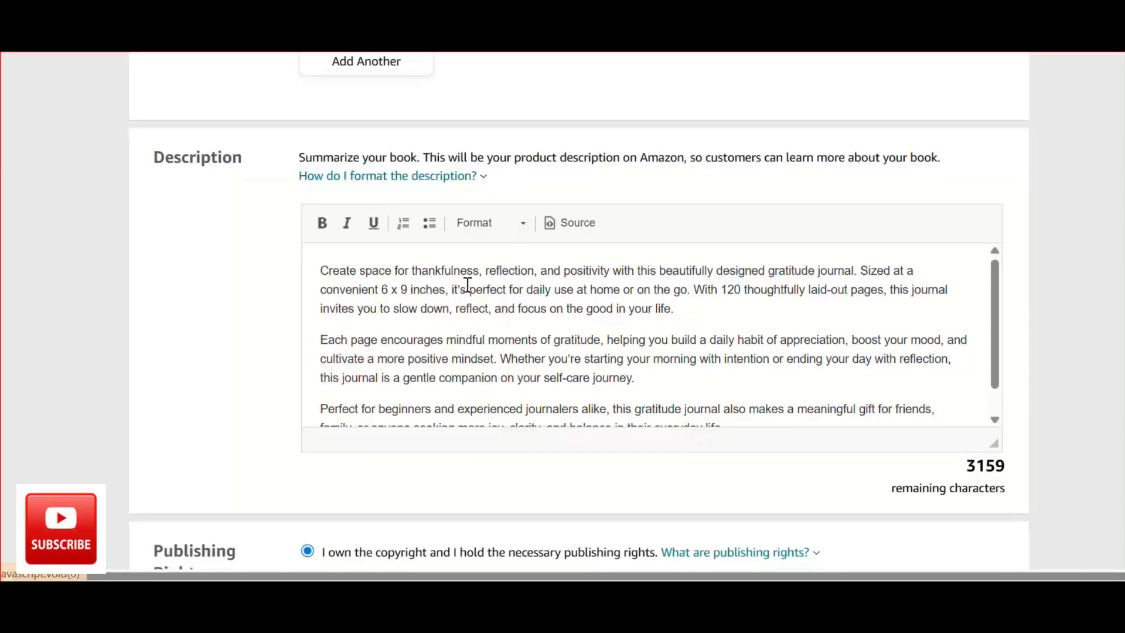
scroll(469, 332, "up", 1)
scroll(469, 332, "down", 3)
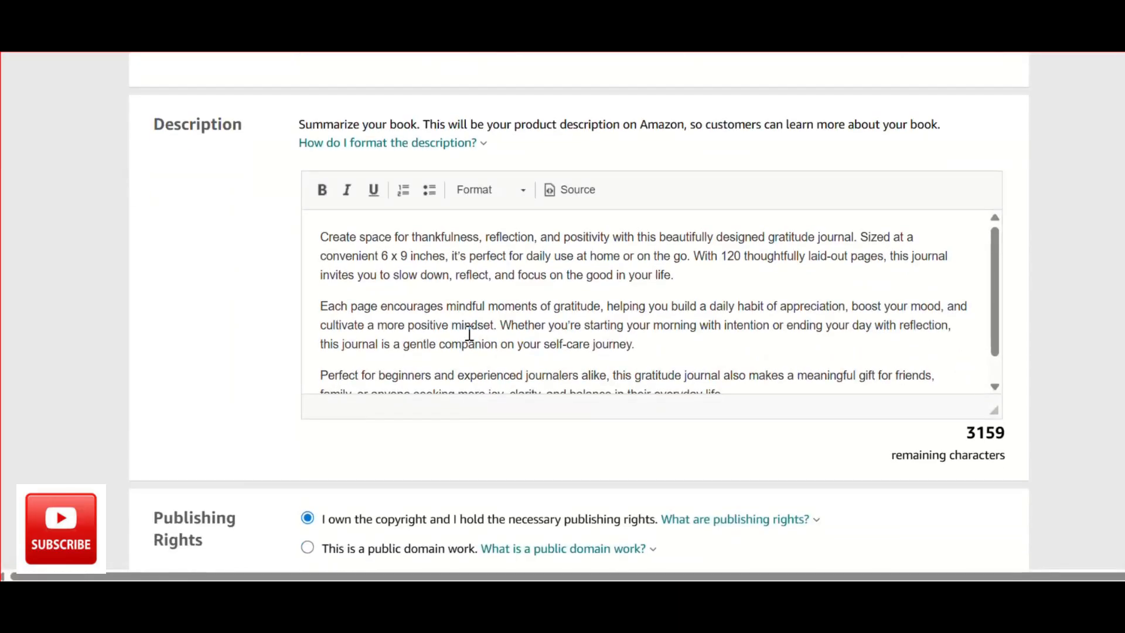
scroll(470, 333, "down", 1)
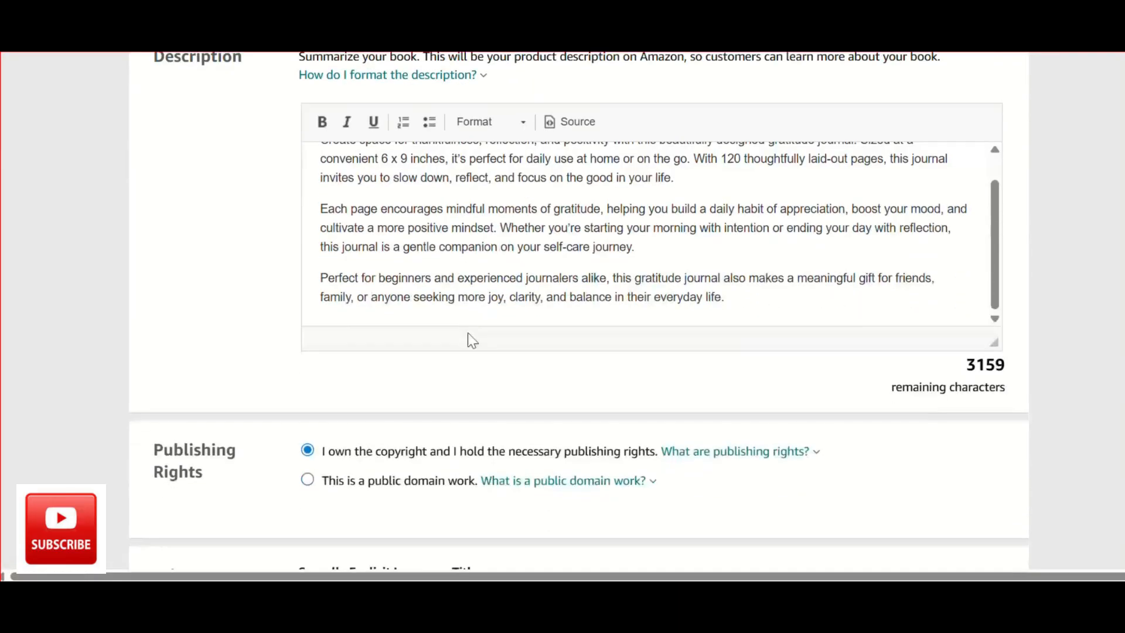
scroll(497, 243, "up", 1)
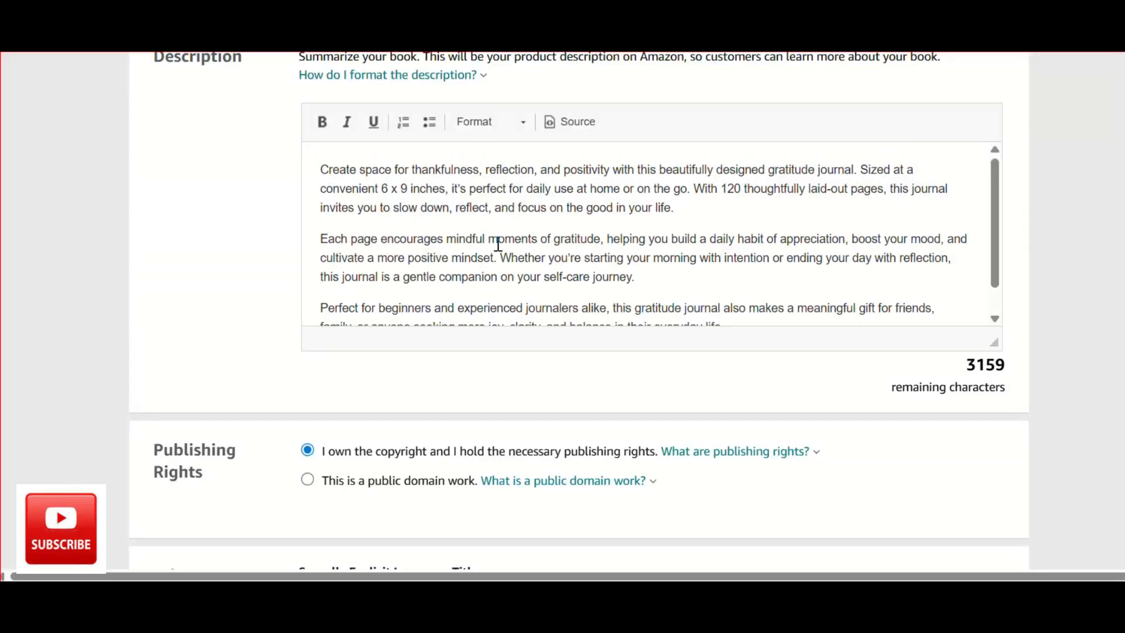
scroll(497, 244, "up", 1)
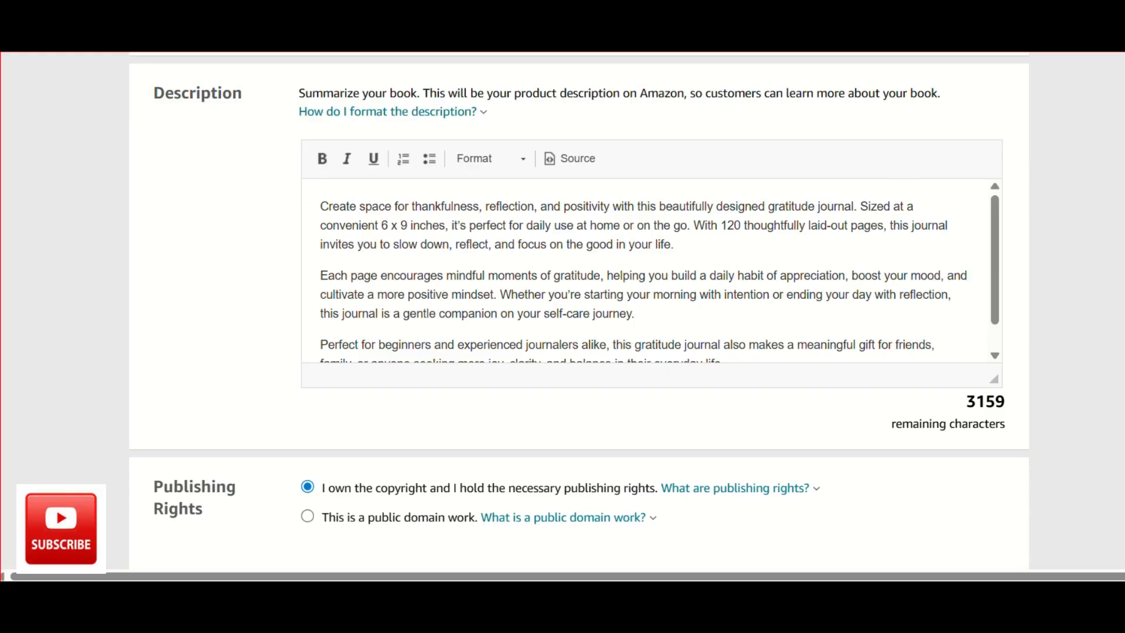
scroll(730, 294, "down", 1)
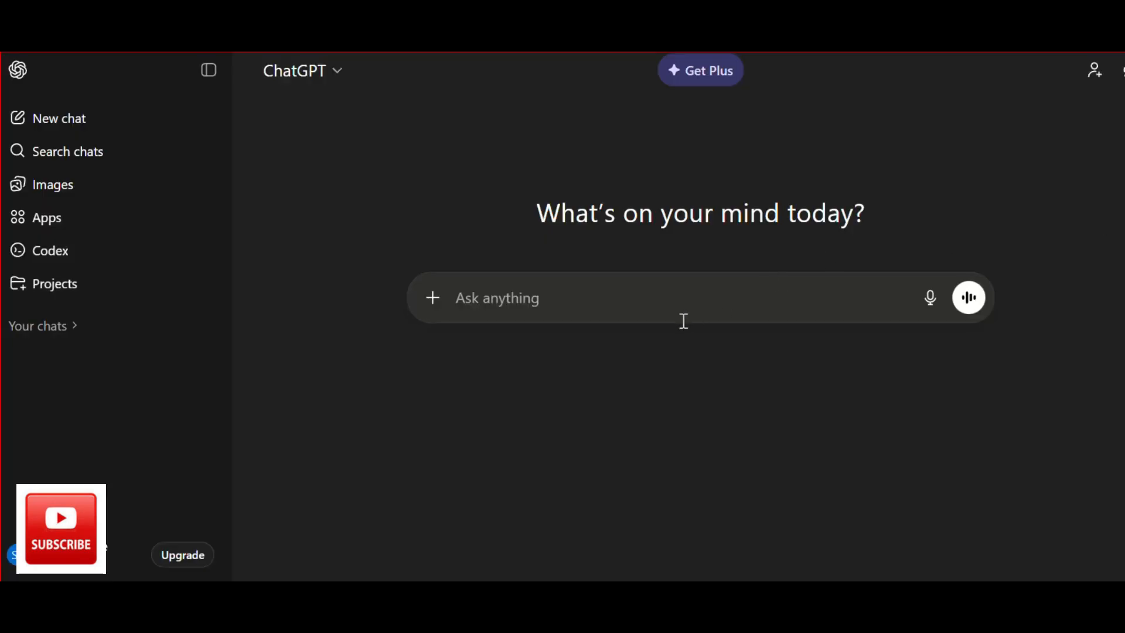
Switch to ChatGPT and submit the prompt "write me a amazon product description for my gratitude journal, it's 6 by 9 inches and includes 120 pages".
left_click(674, 308)
type("writ")
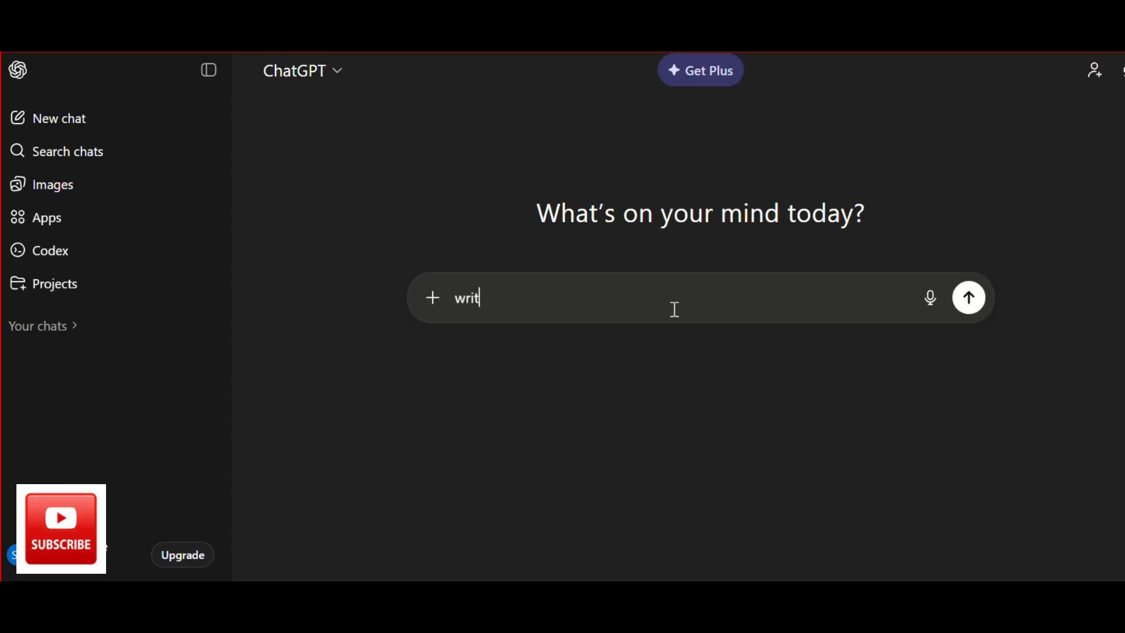
type("e me")
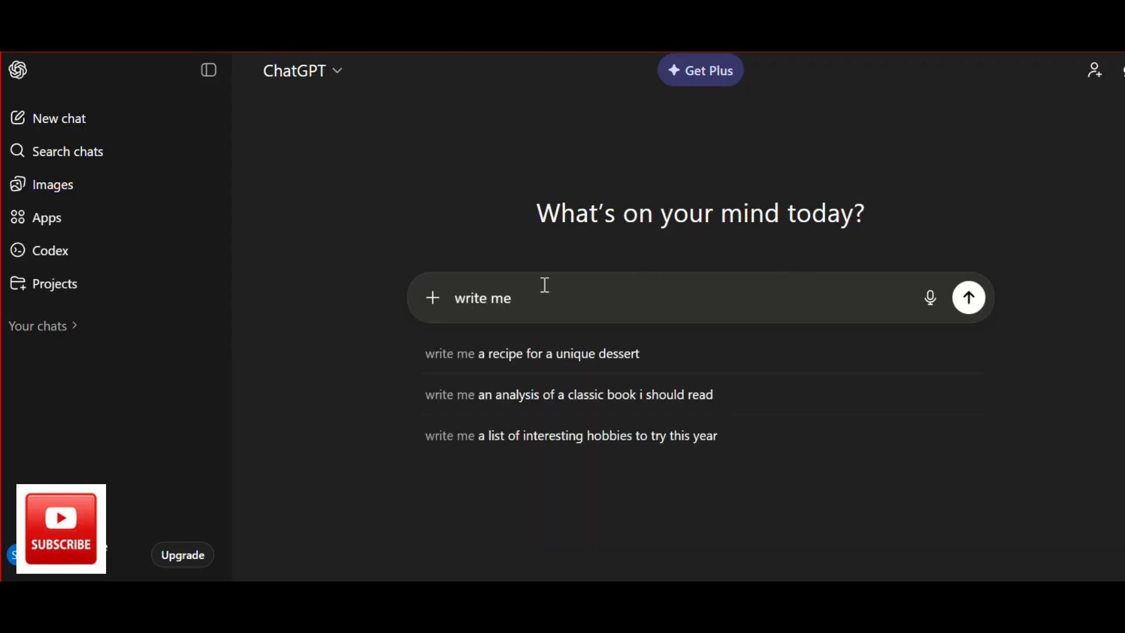
type(" a amazo n")
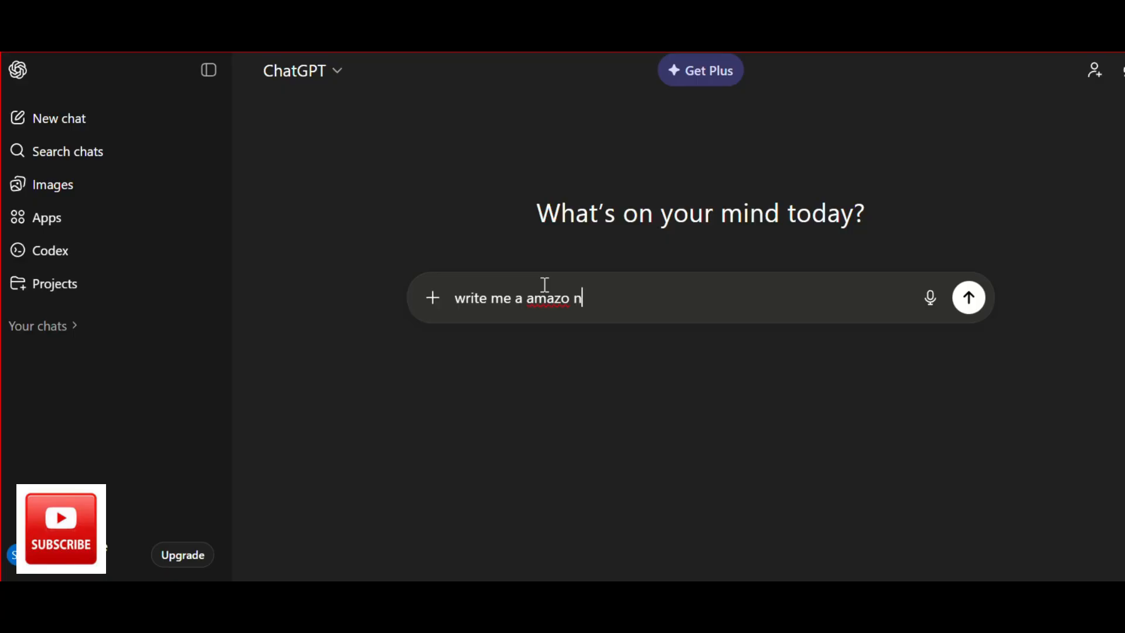
key("BackSpace")
key("BackSpace")
type("n product description ")
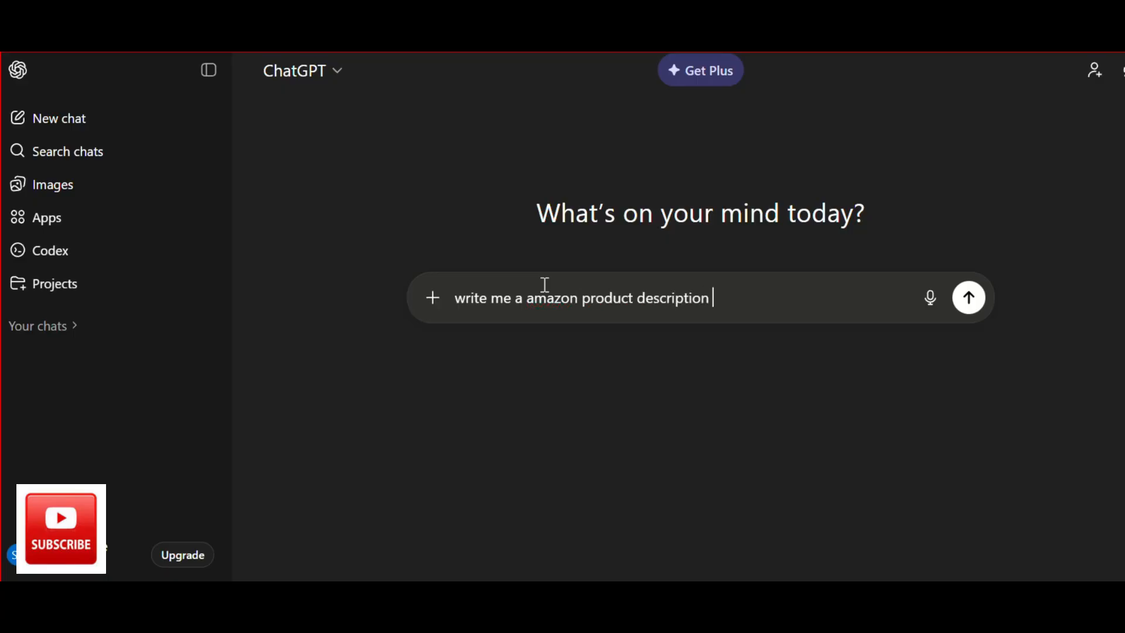
type("for my gratitude")
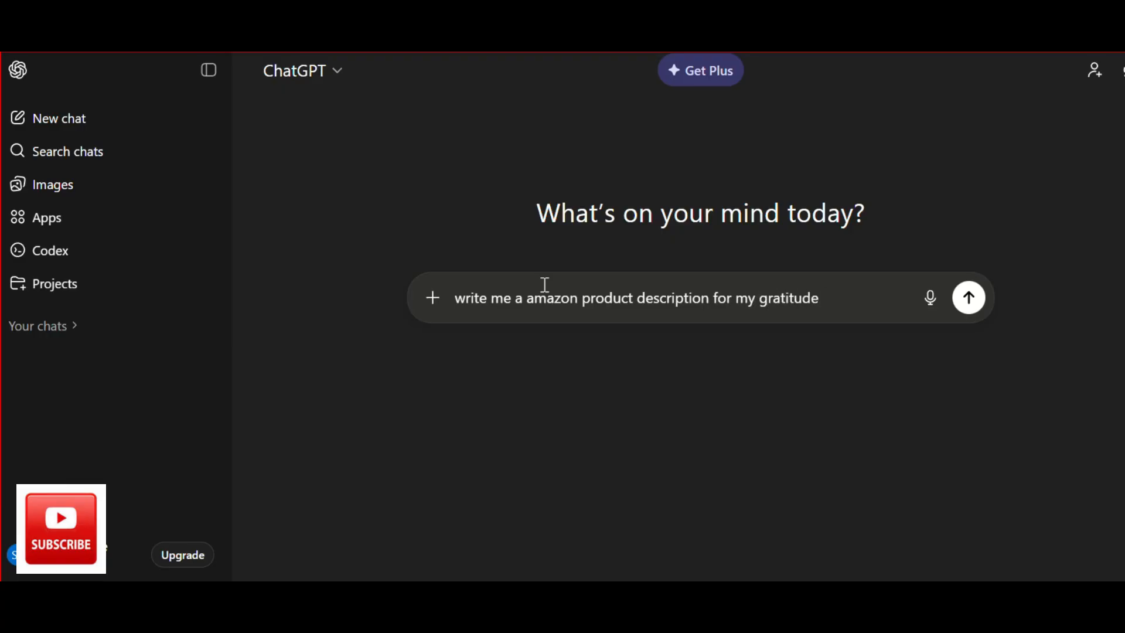
type(" journal, it's 6 by 9 inches and includes 120 pages")
left_click(968, 362)
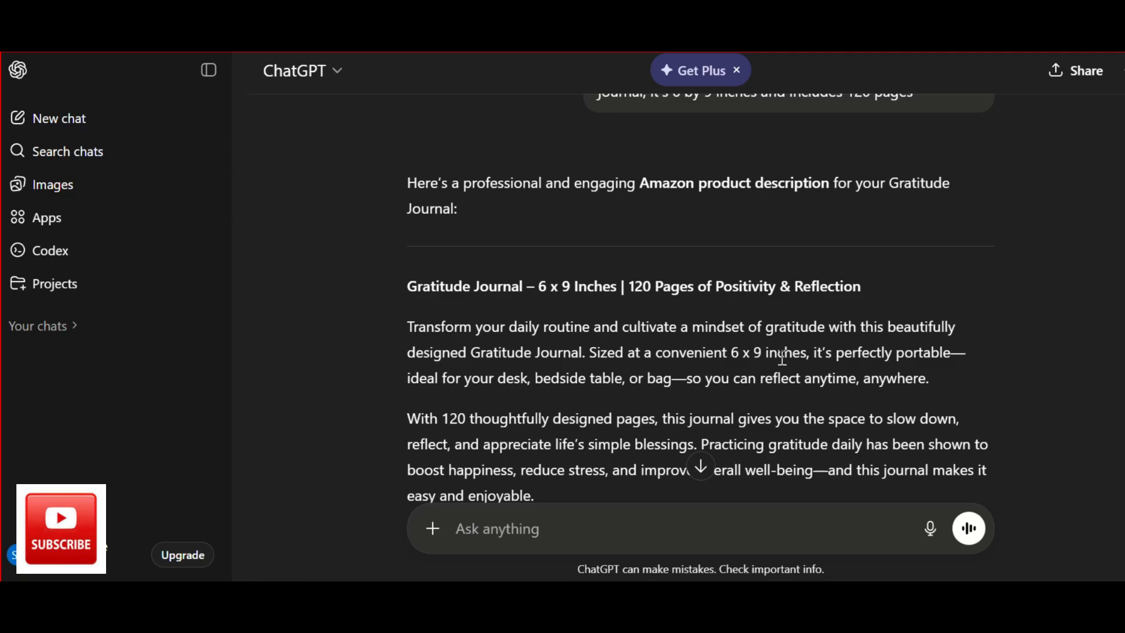
Read through the generated Gratitude Journal product description in the ChatGPT reply.
scroll(673, 422, "down", 2)
scroll(674, 430, "up", 3)
triple_click(592, 403)
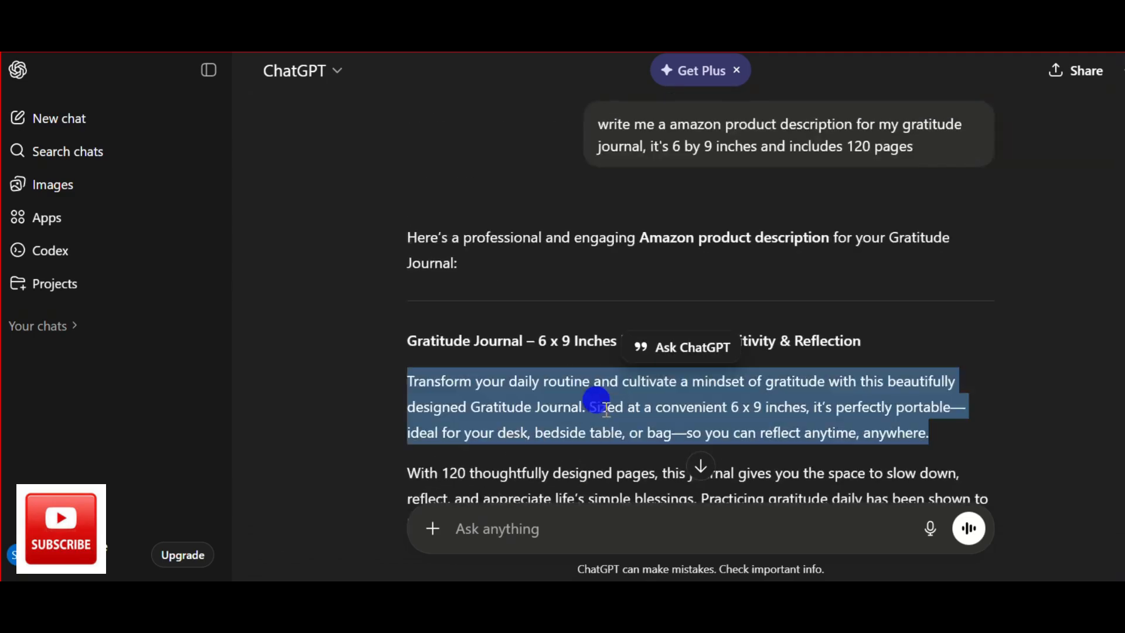
left_click(635, 397)
scroll(635, 397, "down", 2)
left_click_drag(409, 278, 568, 375)
left_click(703, 321)
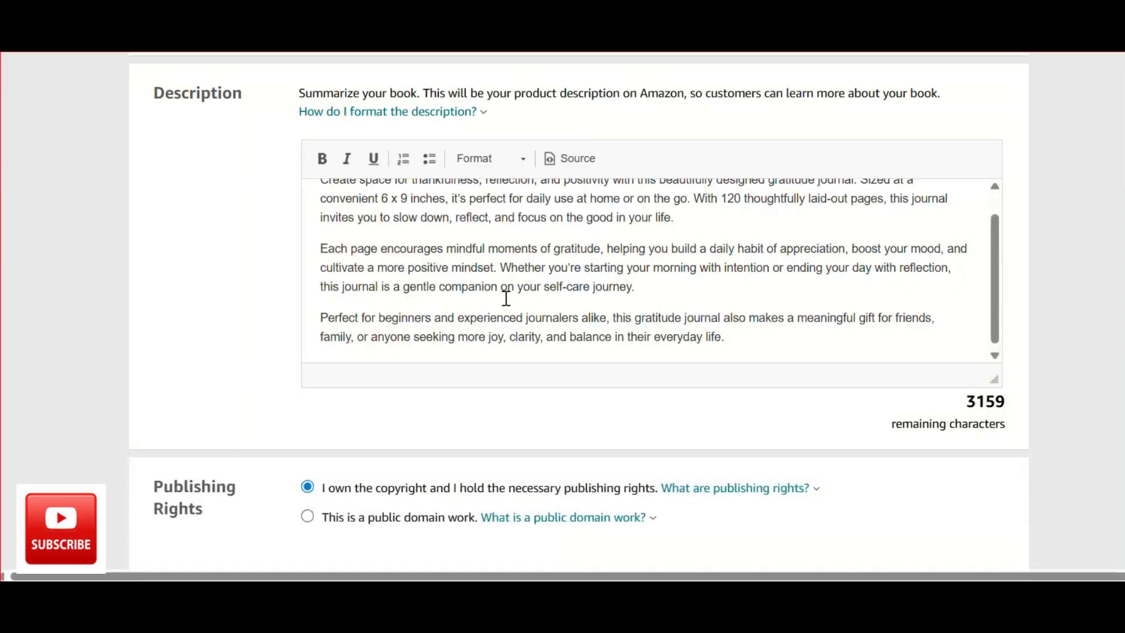
scroll(645, 291, "up", 1)
scroll(625, 227, "down", 5)
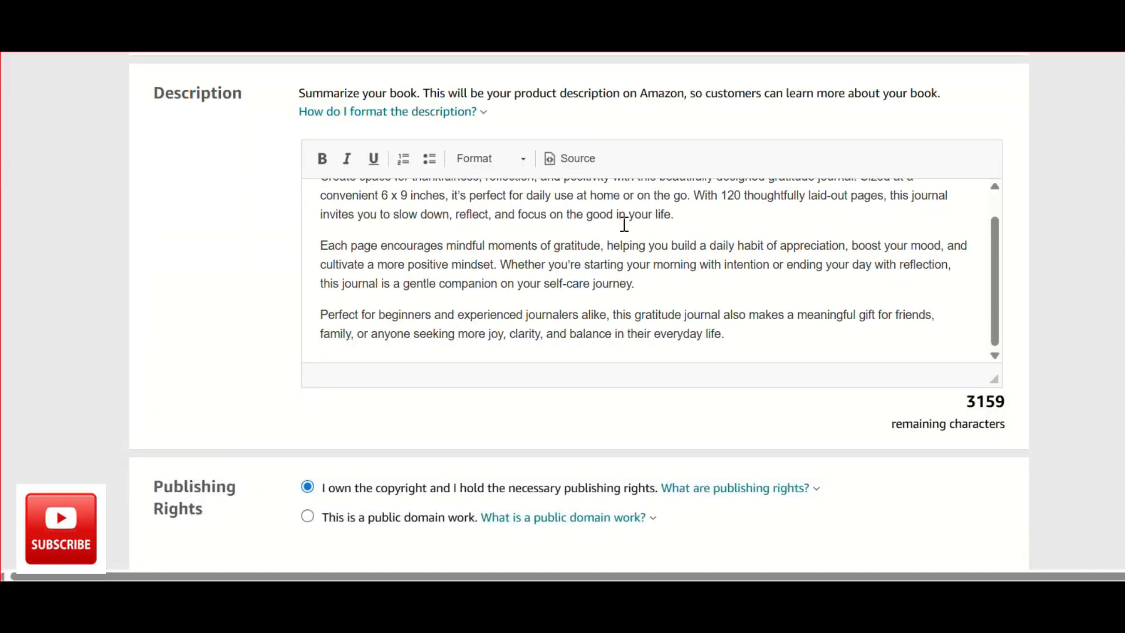
Switch back to the KDP details form, check the publishing rights choice and answer No for sexually explicit images or title.
scroll(600, 364, "down", 2)
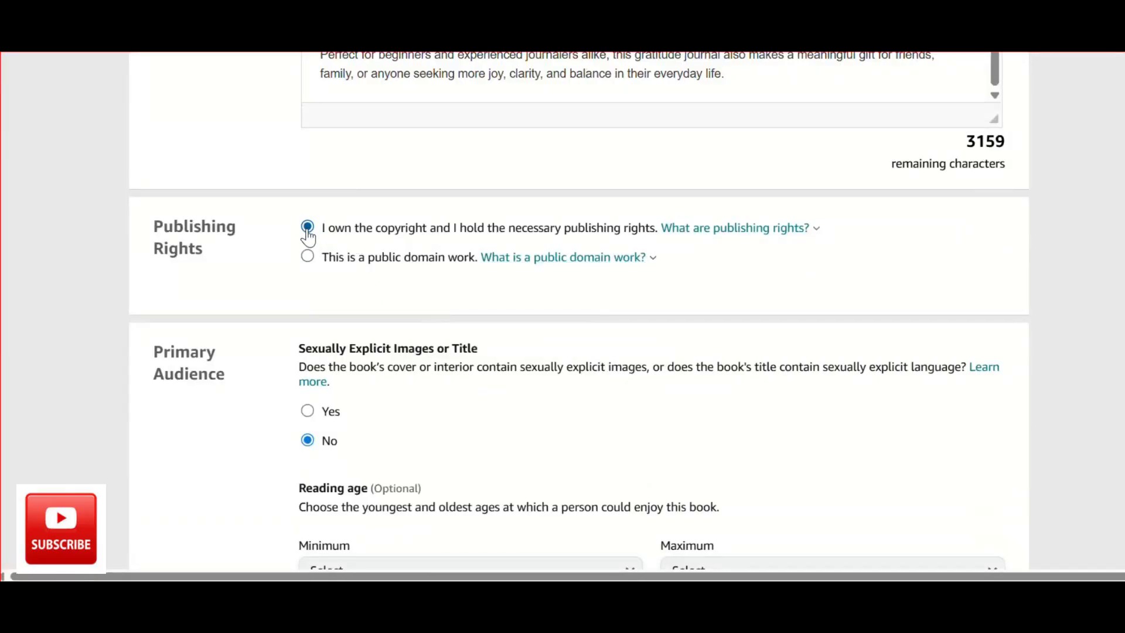
scroll(474, 229, "down", 1)
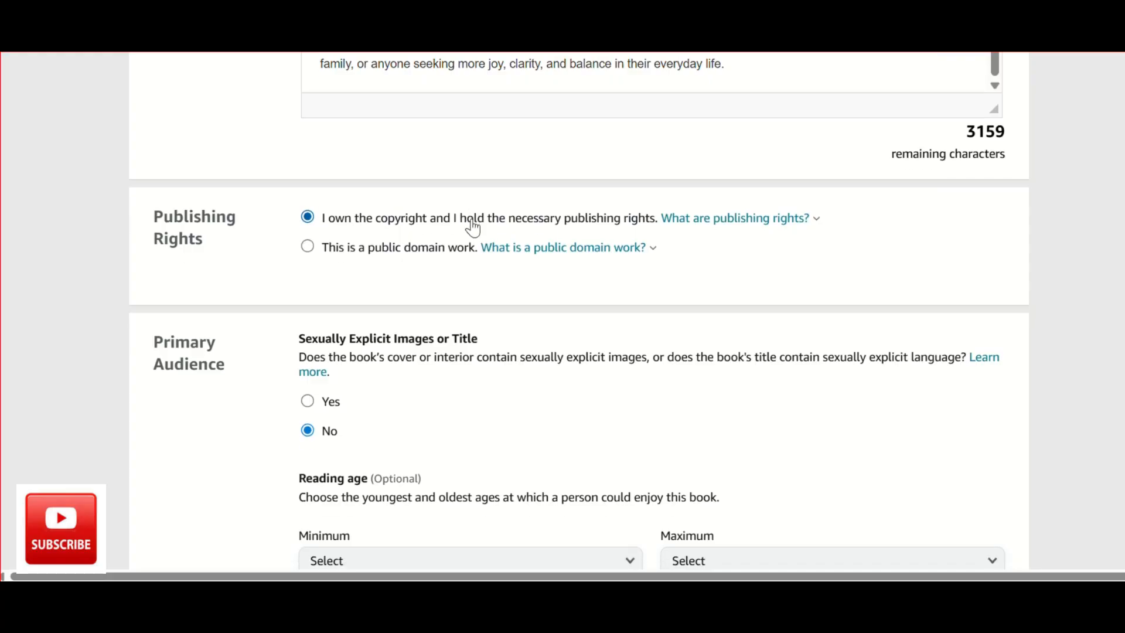
scroll(474, 229, "down", 4)
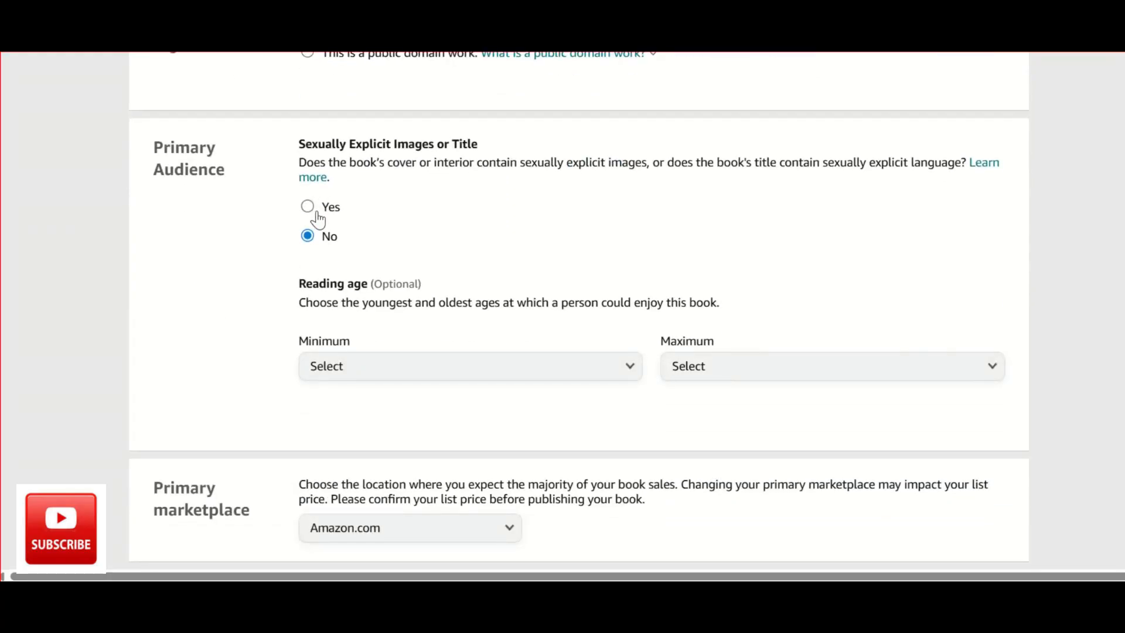
left_click(308, 244)
scroll(354, 254, "down", 4)
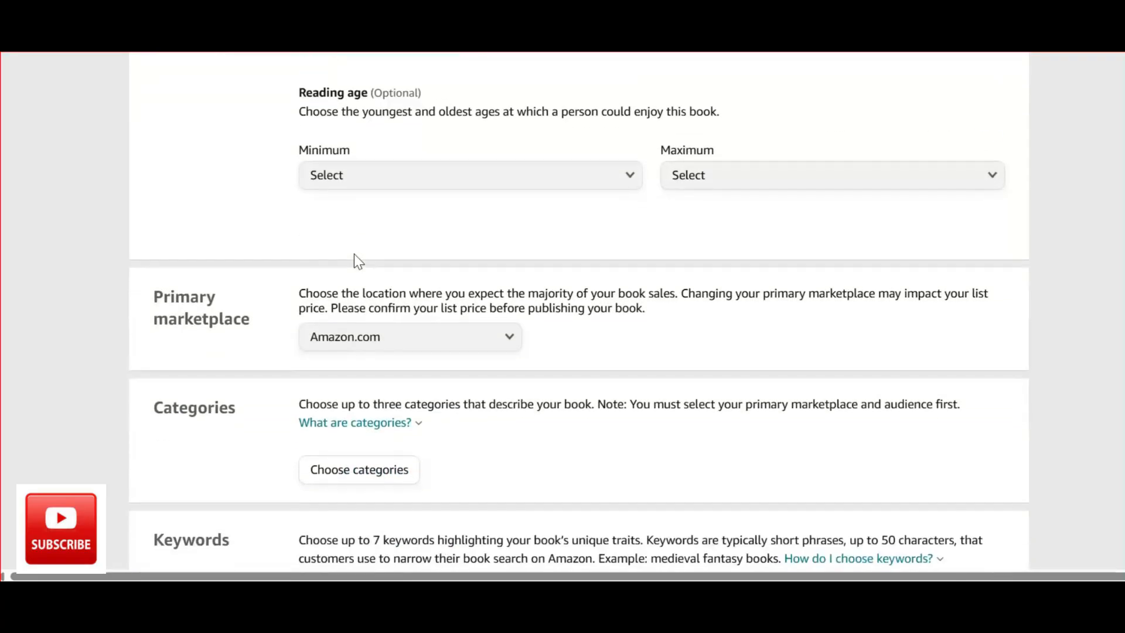
Check the primary marketplace and browse the available Kindle Books categories without choosing one.
scroll(354, 254, "down", 2)
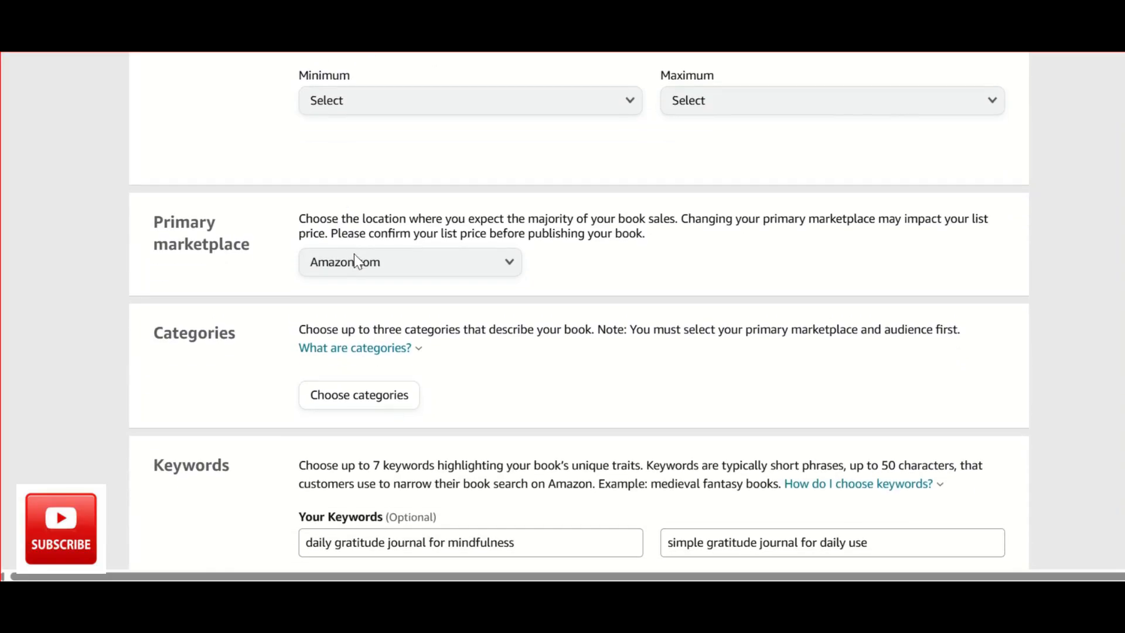
scroll(354, 261, "down", 1)
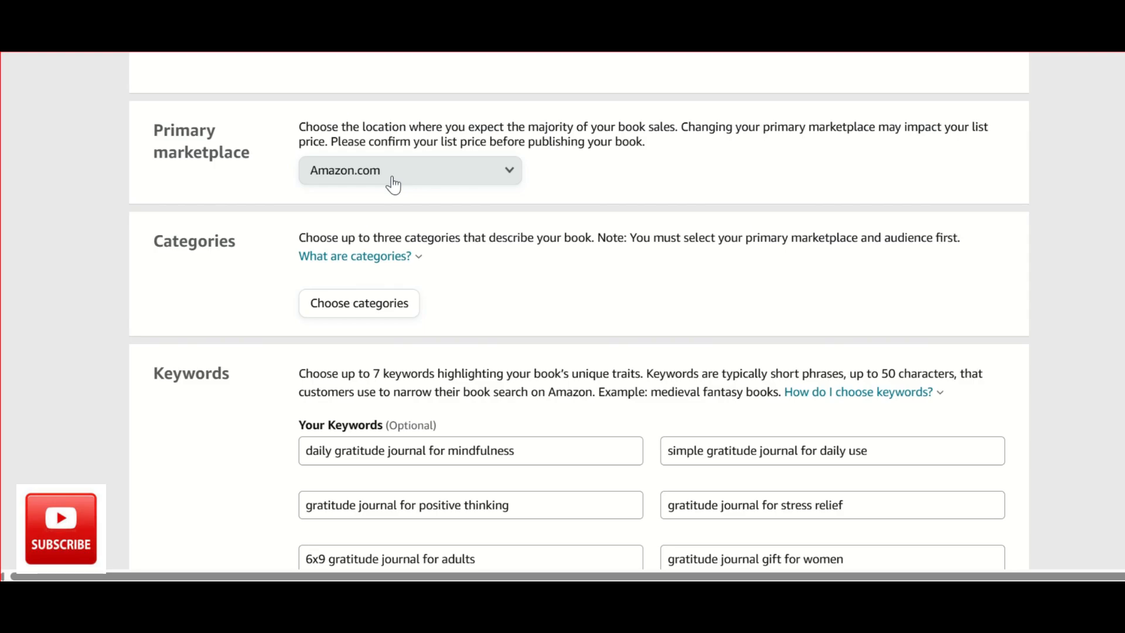
scroll(445, 266, "down", 2)
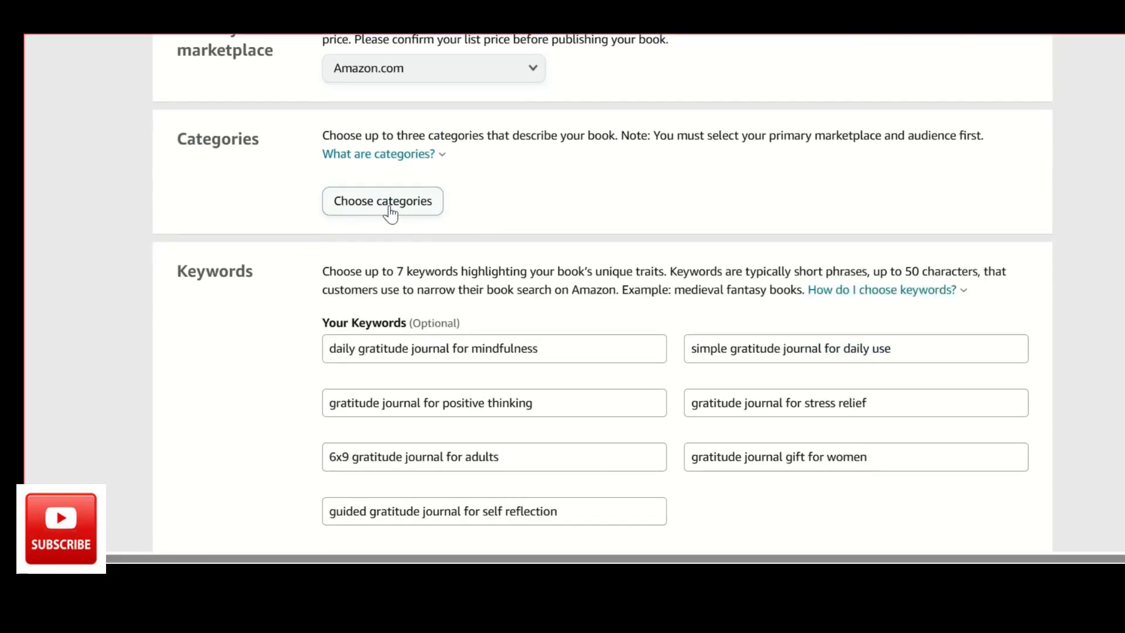
left_click(387, 206)
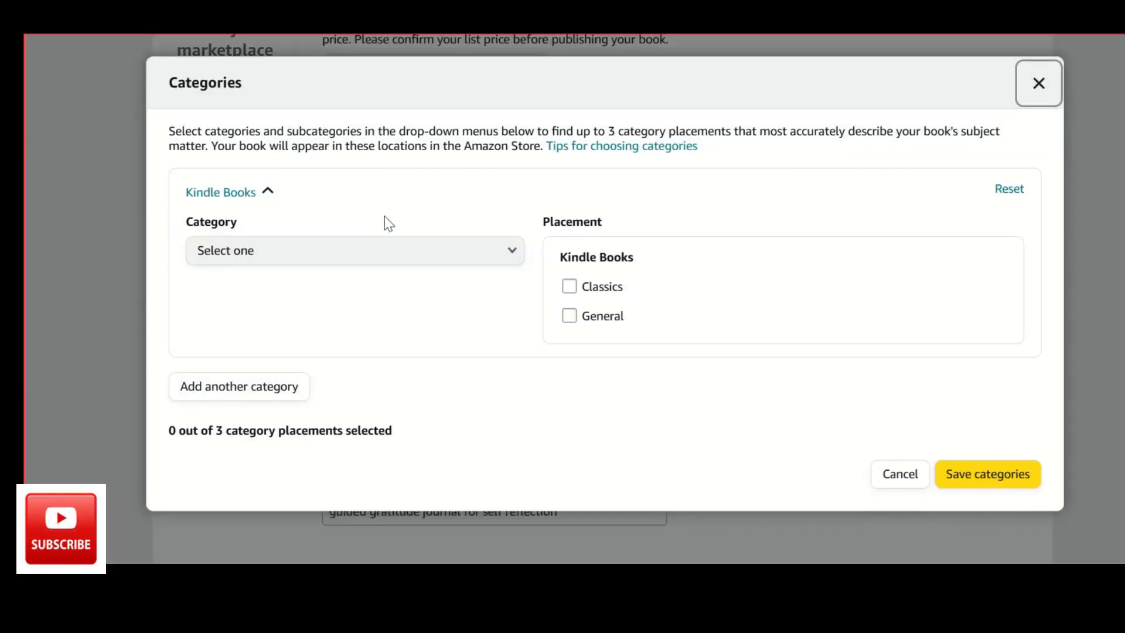
left_click(369, 241)
scroll(306, 467, "down", 5)
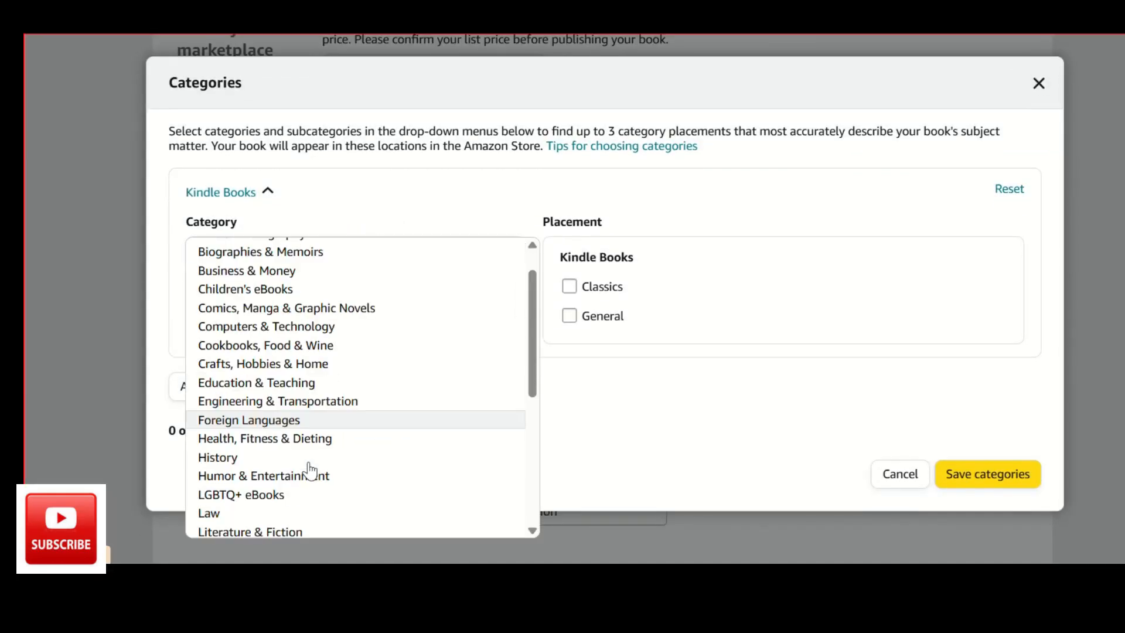
scroll(308, 470, "down", 3)
scroll(307, 469, "up", 3)
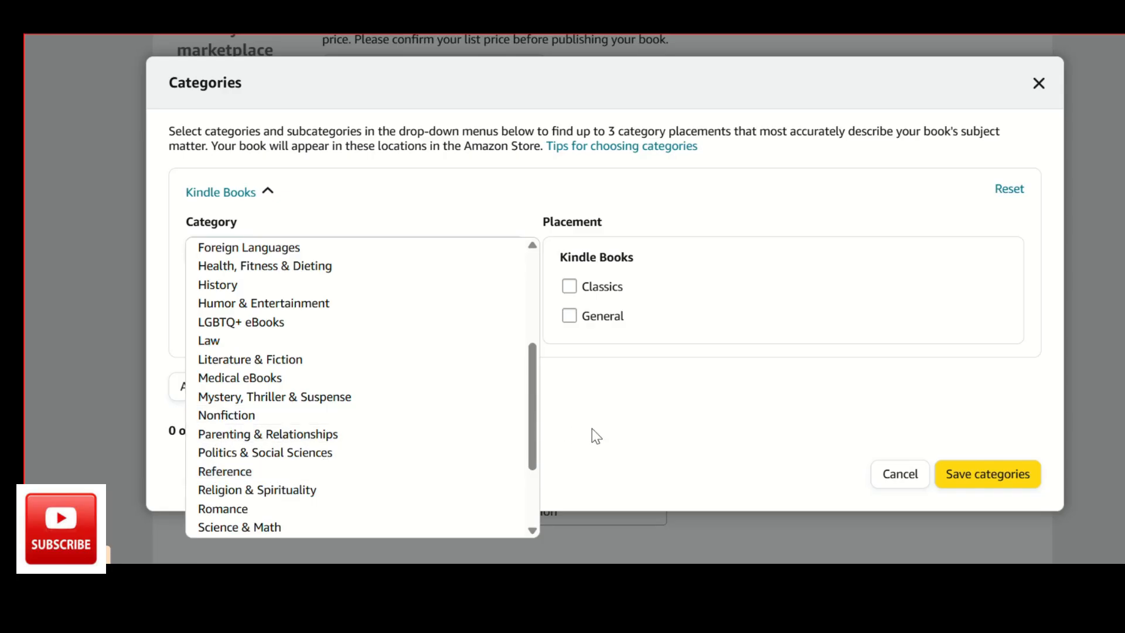
scroll(372, 304, "up", 4)
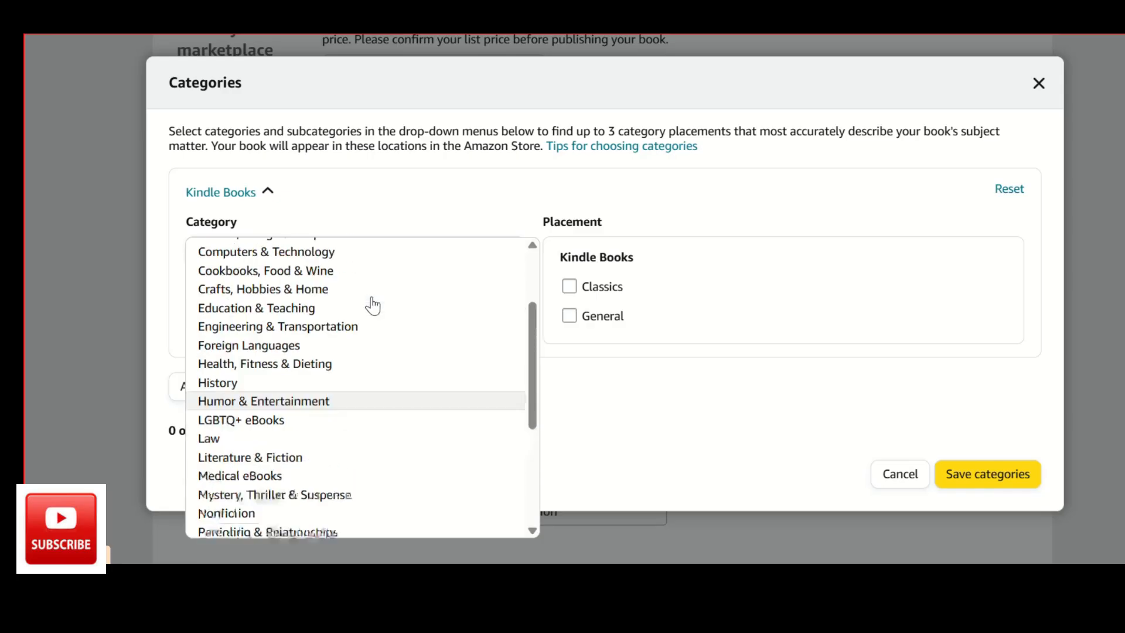
left_click(588, 380)
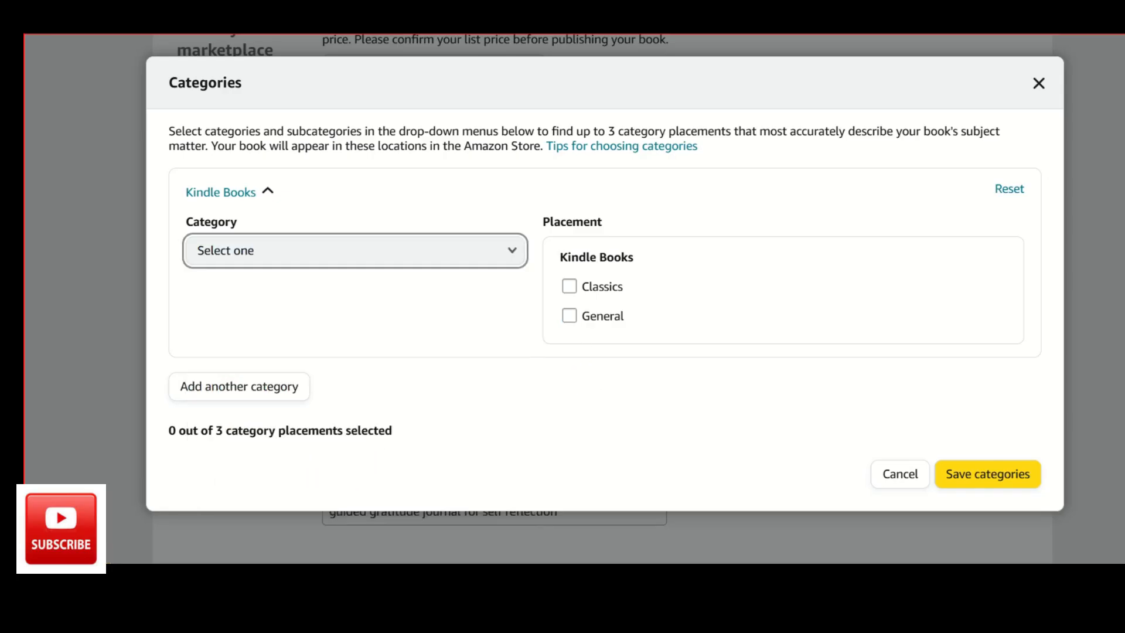
left_click(1038, 83)
Review the keywords and recheck the title, subtitle, series, author, contributor and description entries in the details form.
scroll(554, 285, "down", 3)
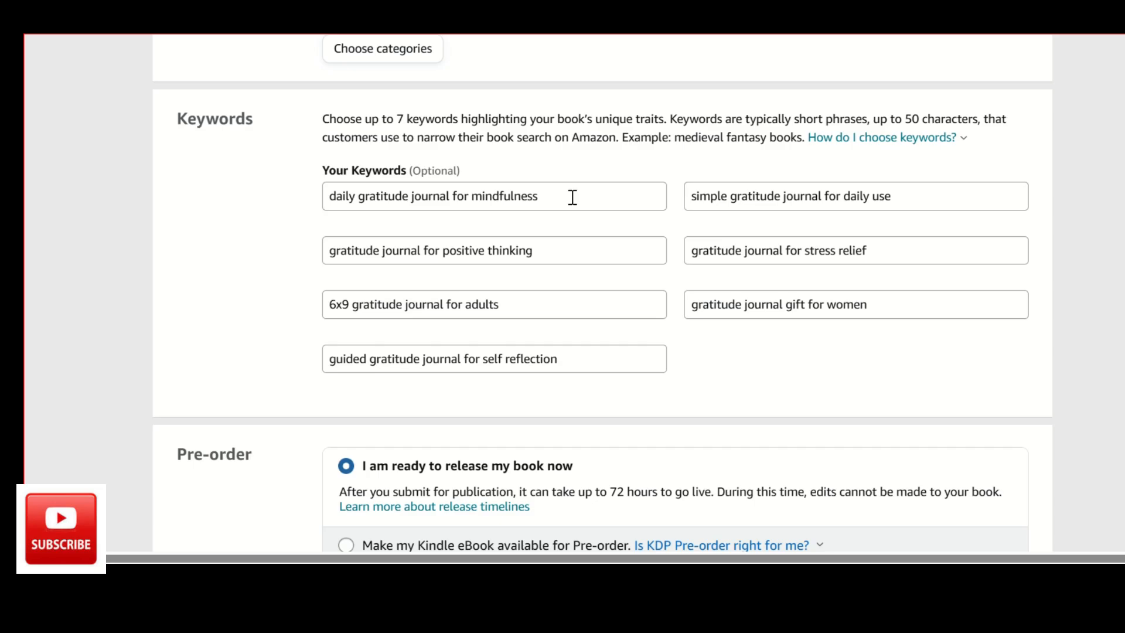
scroll(551, 223, "up", 2)
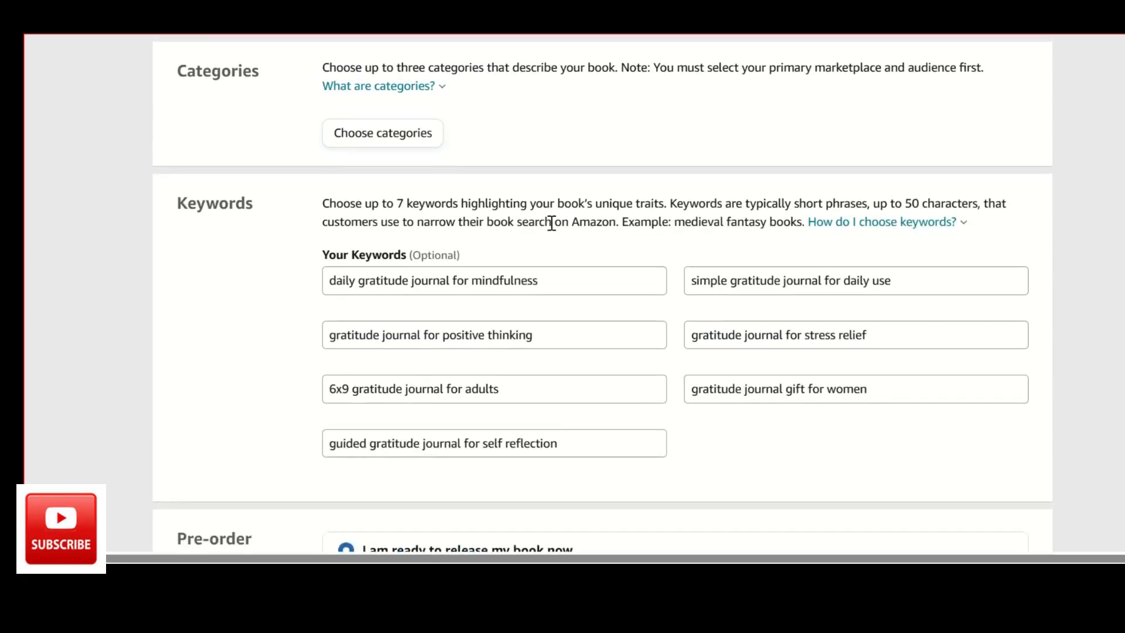
scroll(551, 223, "up", 15)
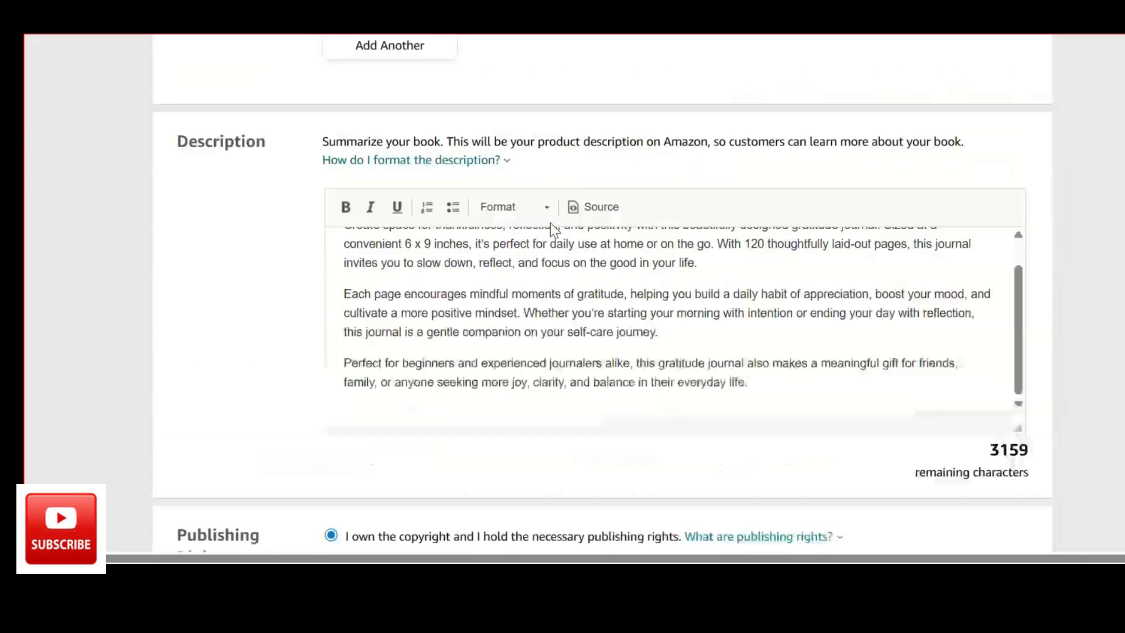
scroll(550, 223, "up", 14)
scroll(485, 371, "down", 5)
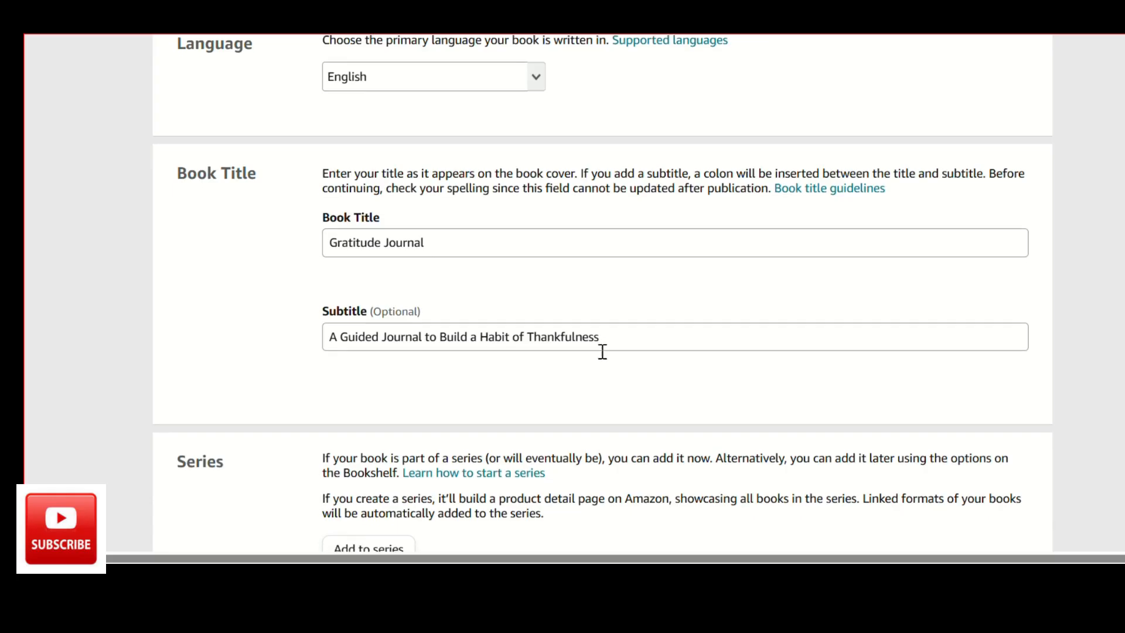
scroll(601, 351, "down", 3)
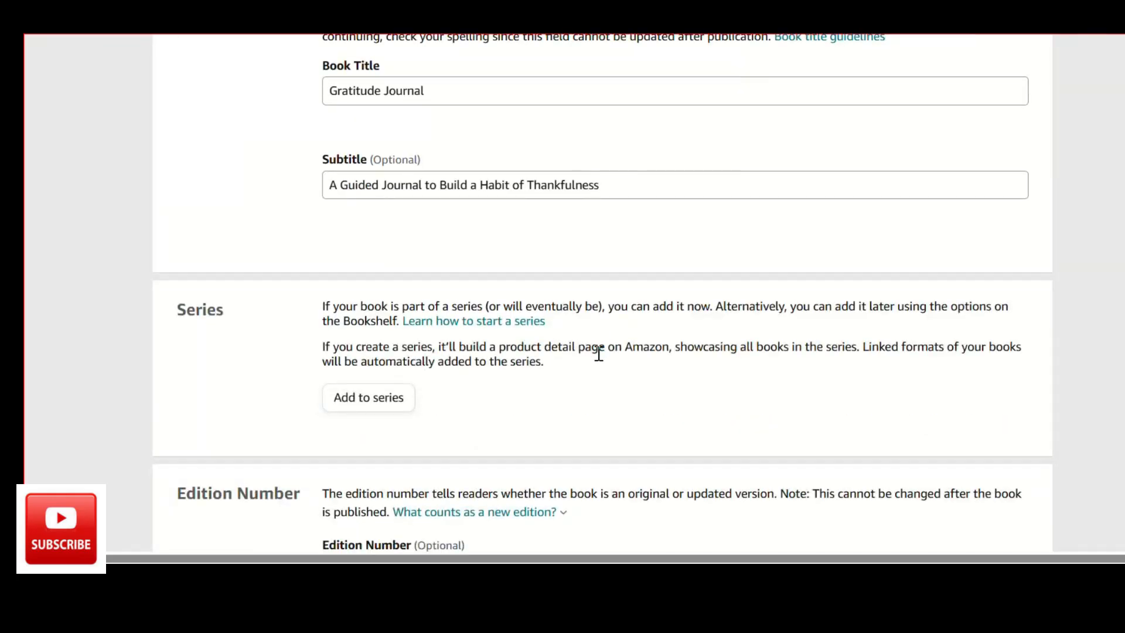
scroll(545, 298, "down", 15)
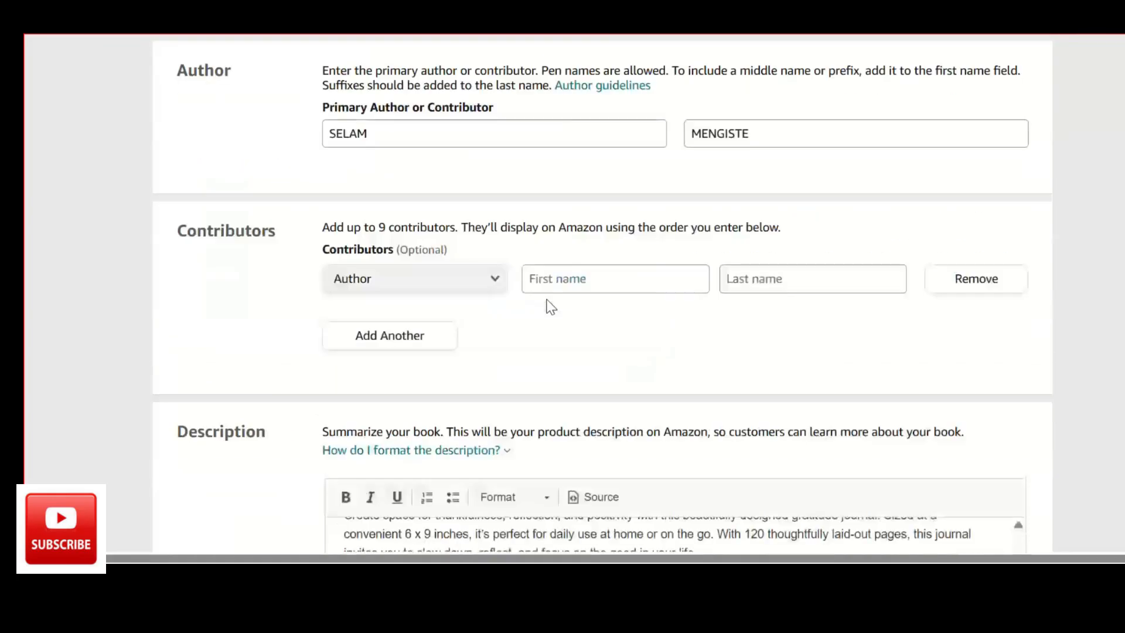
scroll(550, 304, "down", 15)
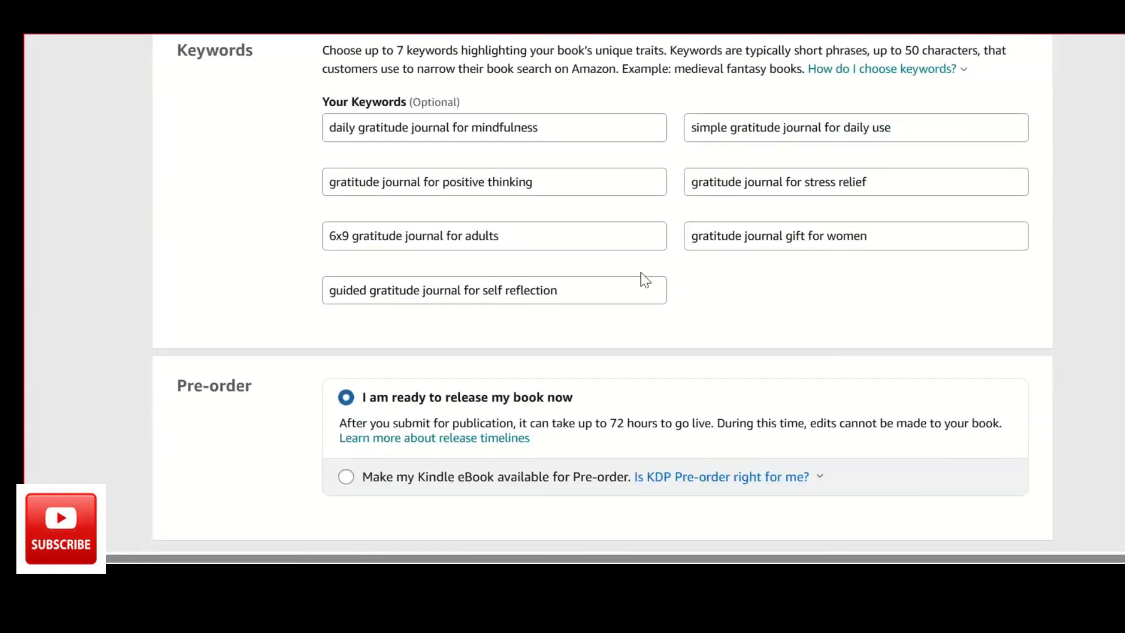
Check the seven keywords and the release option, and save the eBook details to continue to the content stage.
scroll(476, 310, "up", 1)
scroll(476, 311, "up", 1)
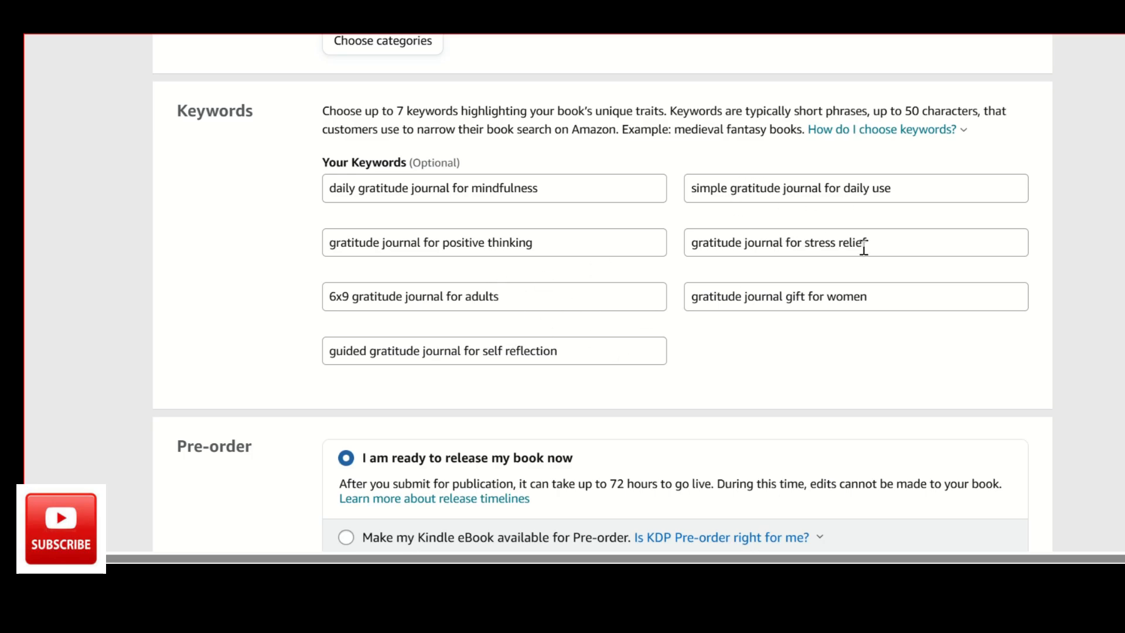
left_click(722, 297)
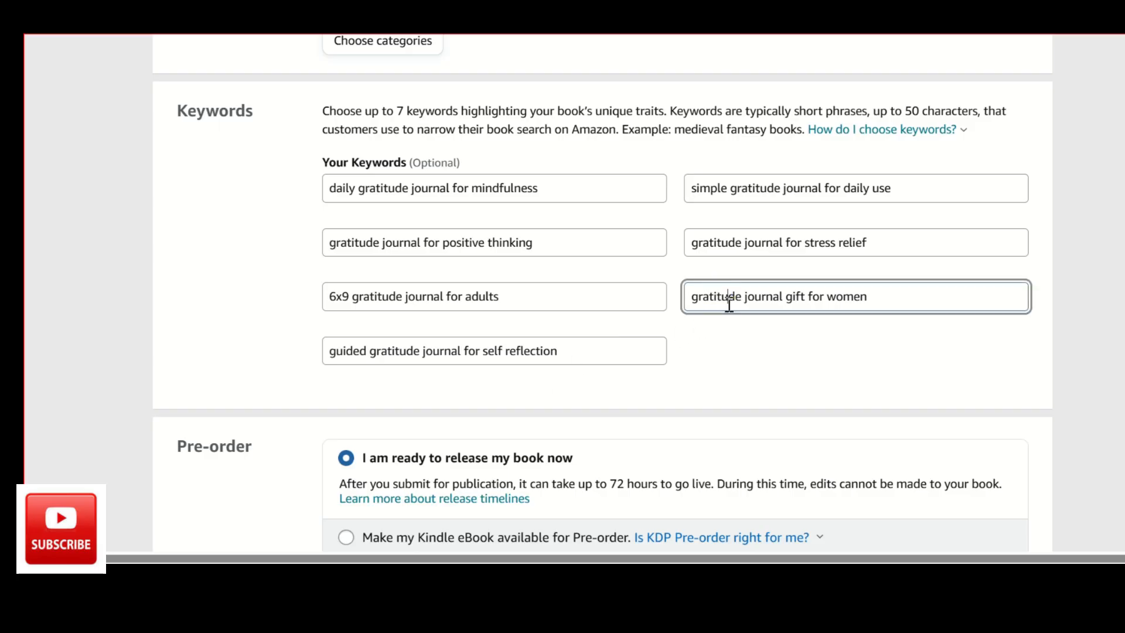
scroll(728, 305, "down", 3)
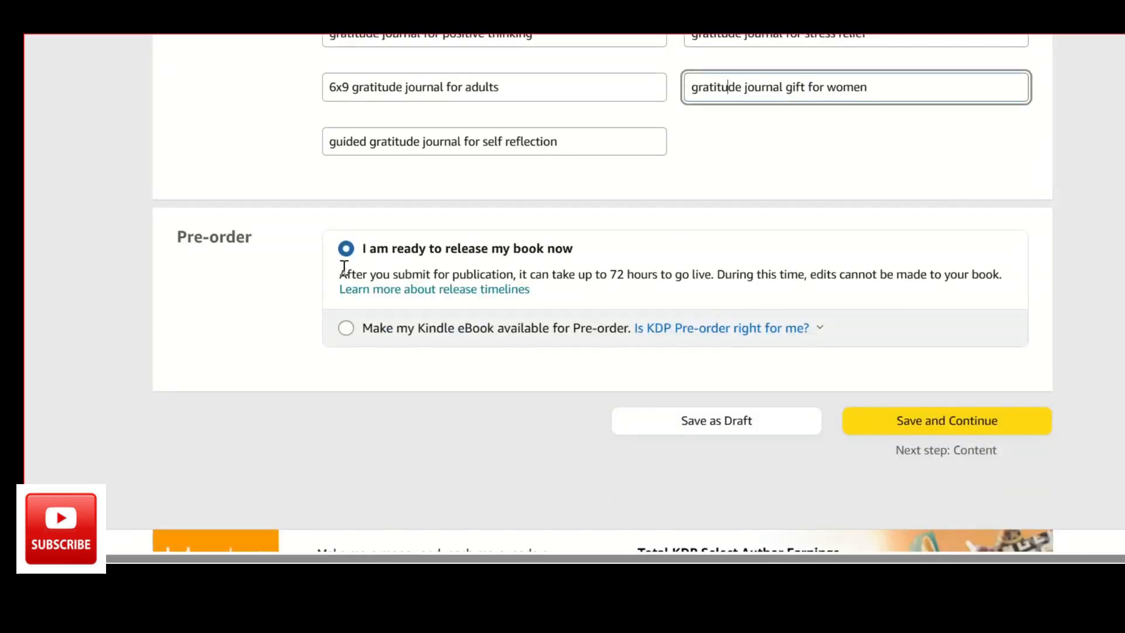
left_click(941, 422)
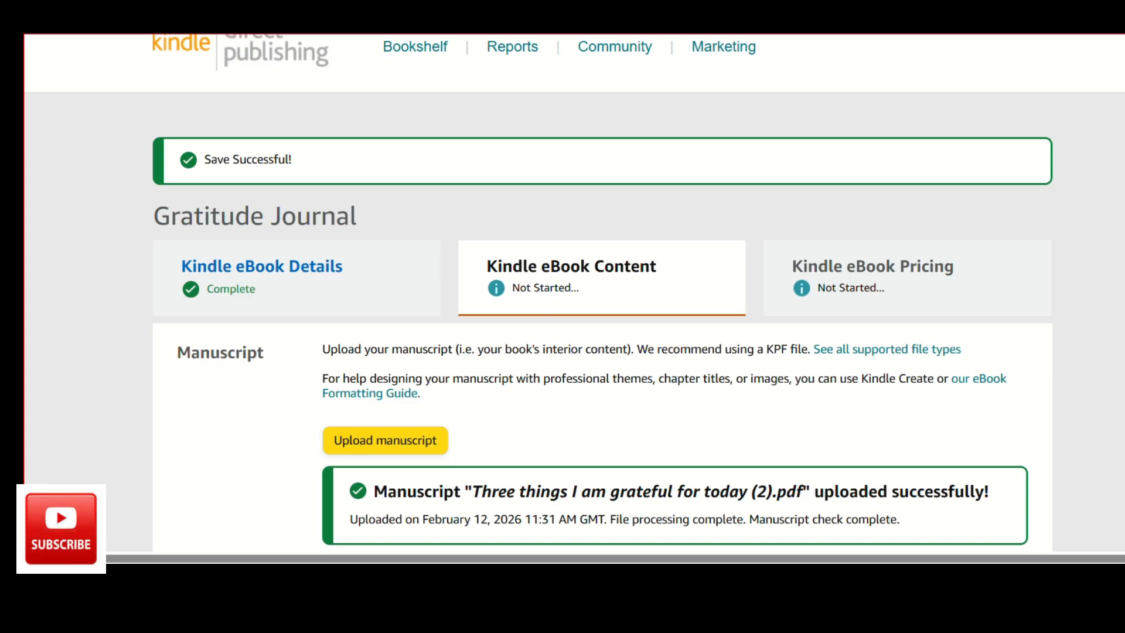
Declare that AI tools were used in the book and set its texts to "Some sections, with extensive editing".
scroll(562, 293, "down", 10)
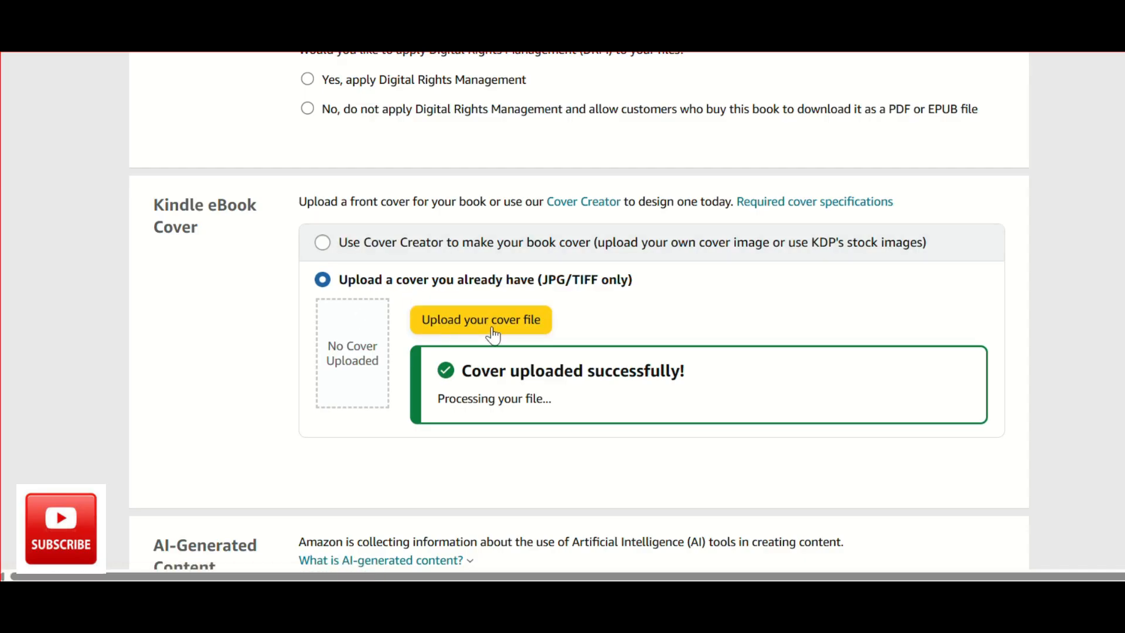
scroll(499, 361, "down", 2)
scroll(500, 363, "down", 5)
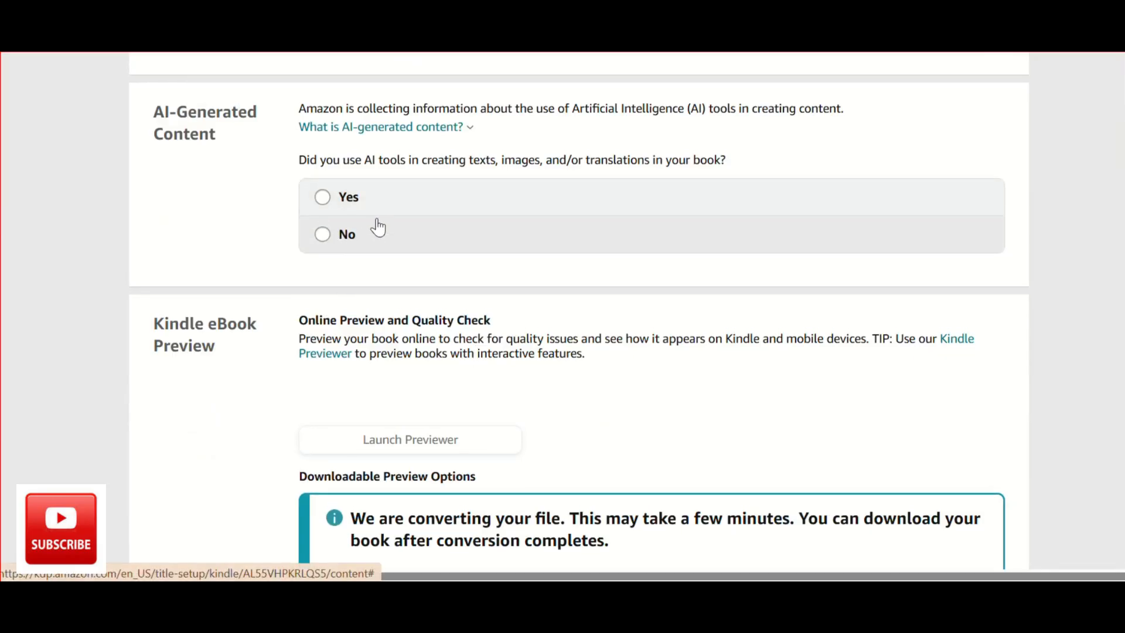
scroll(378, 226, "up", 3)
scroll(378, 226, "down", 2)
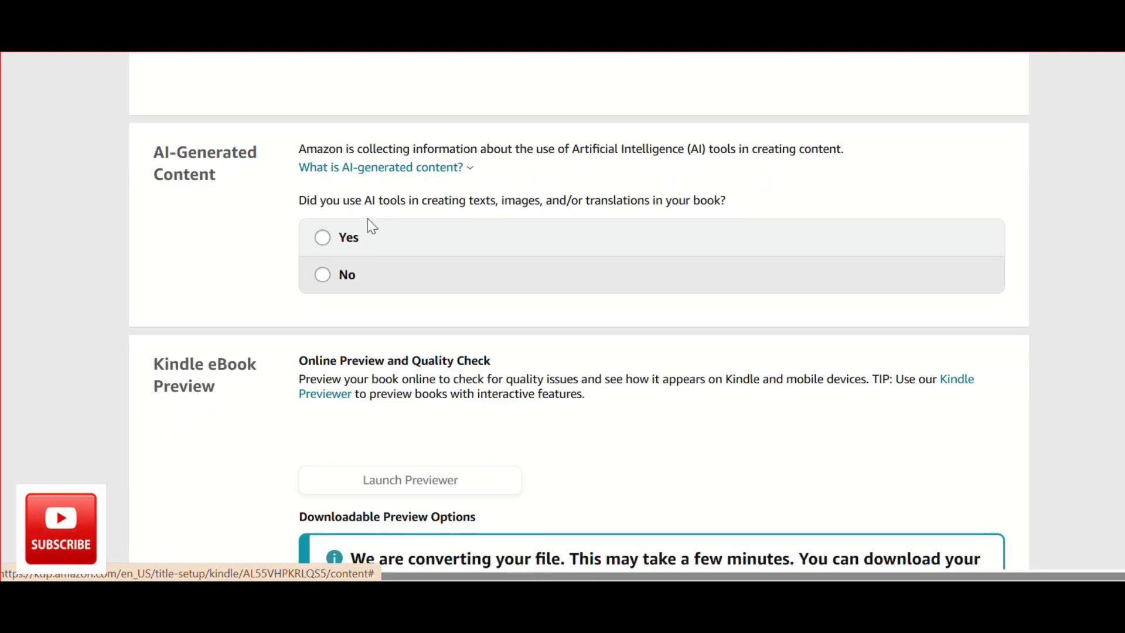
left_click(322, 239)
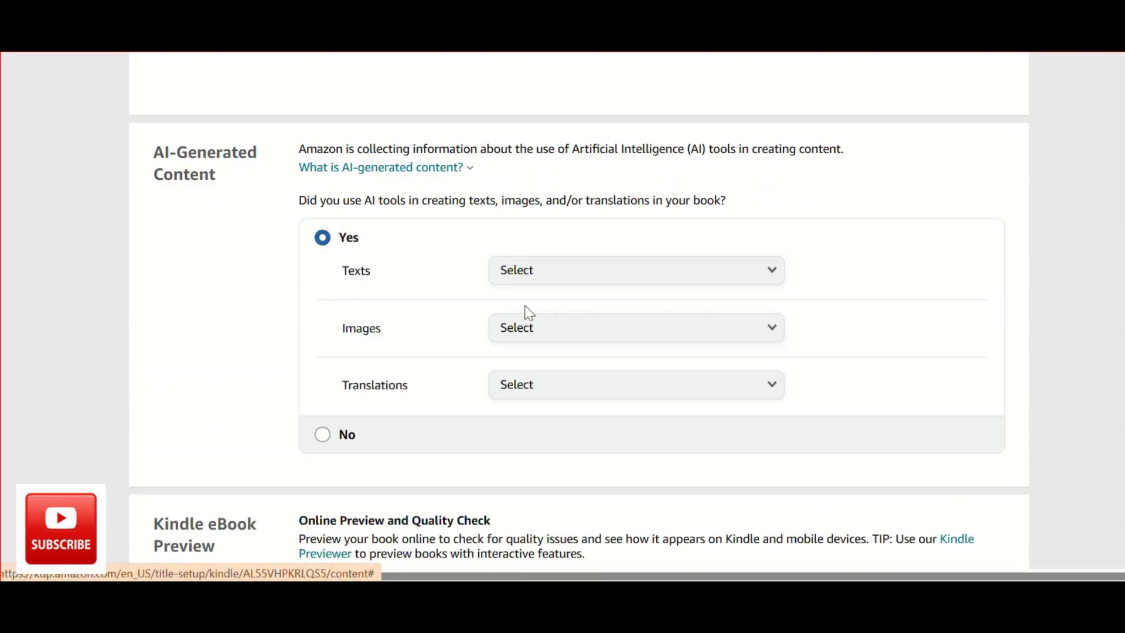
left_click(582, 275)
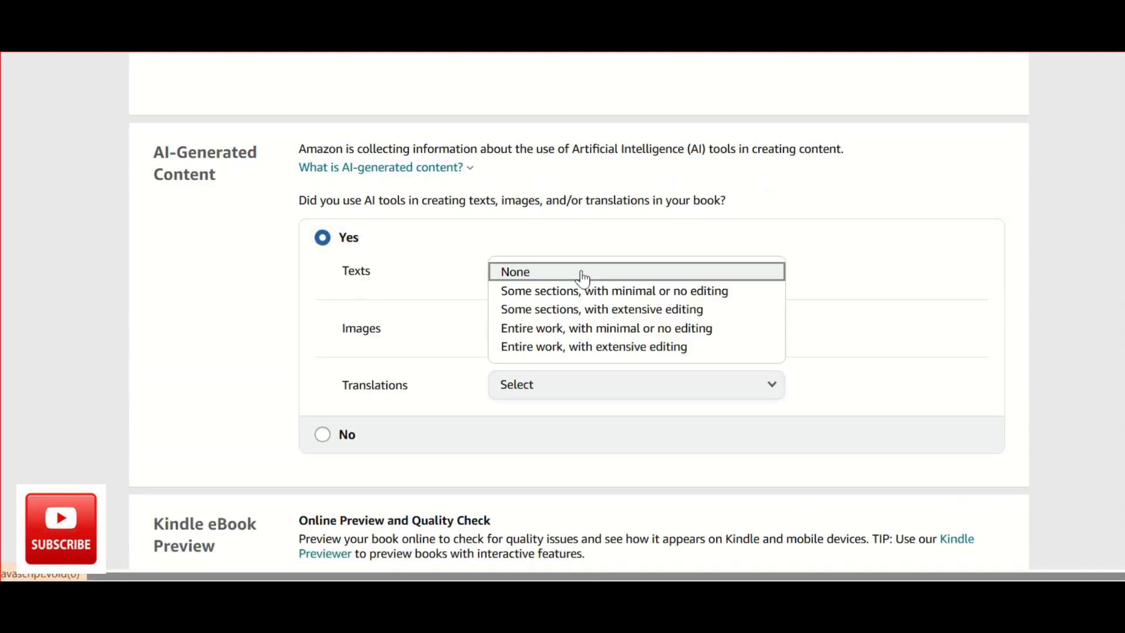
left_click(655, 307)
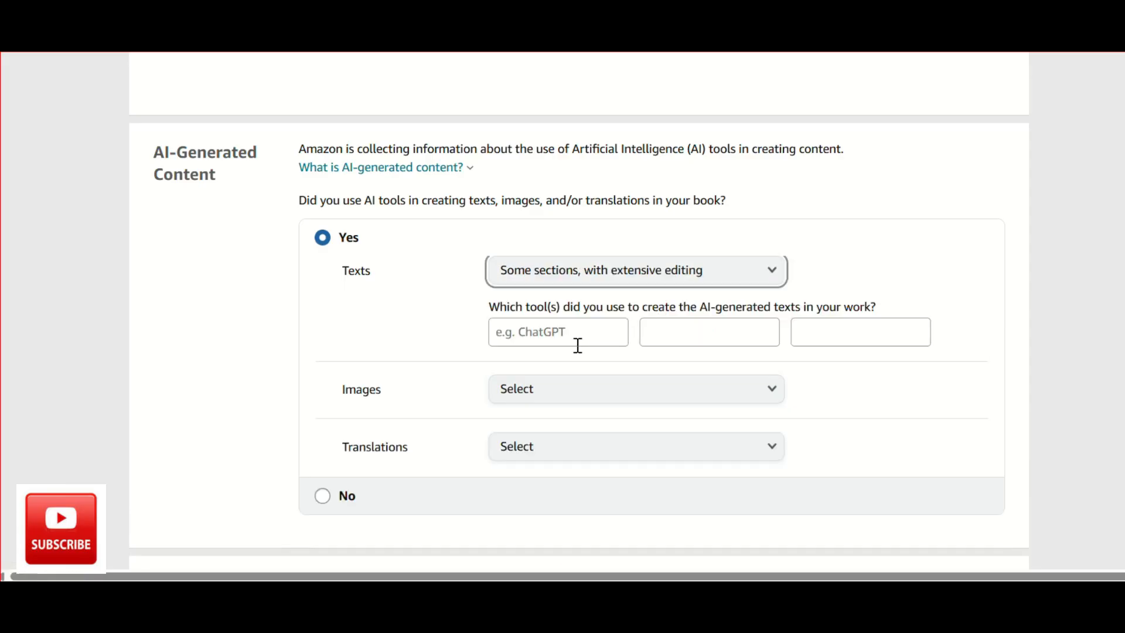
Enter ChatGPT as the tool used to create the AI-generated texts.
left_click(571, 339)
type("ChatGpt")
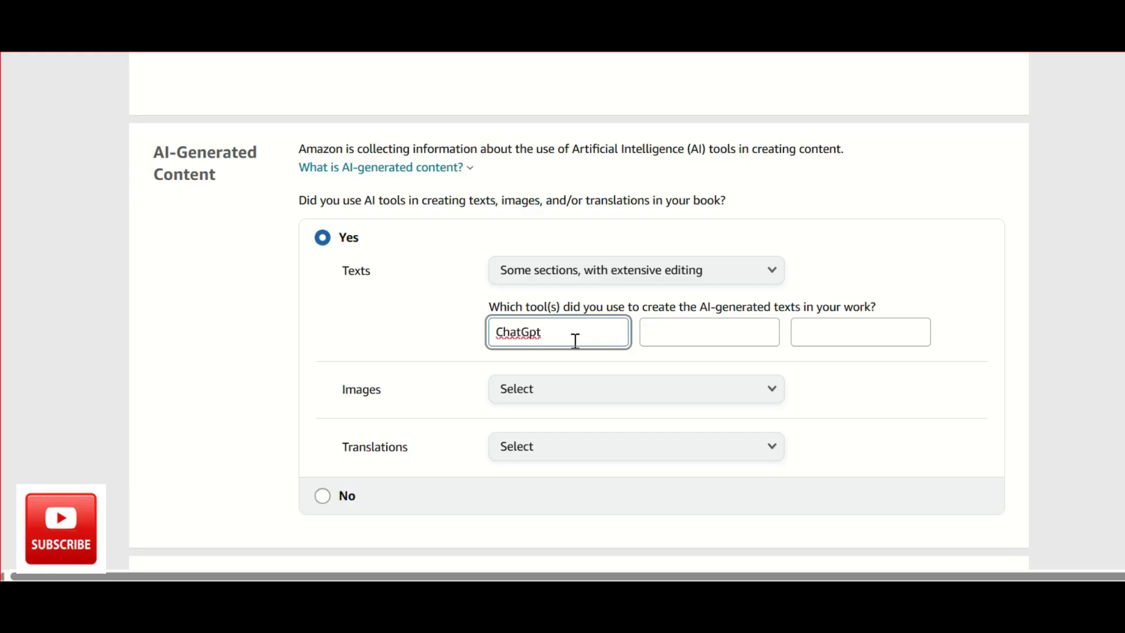
left_click(522, 317)
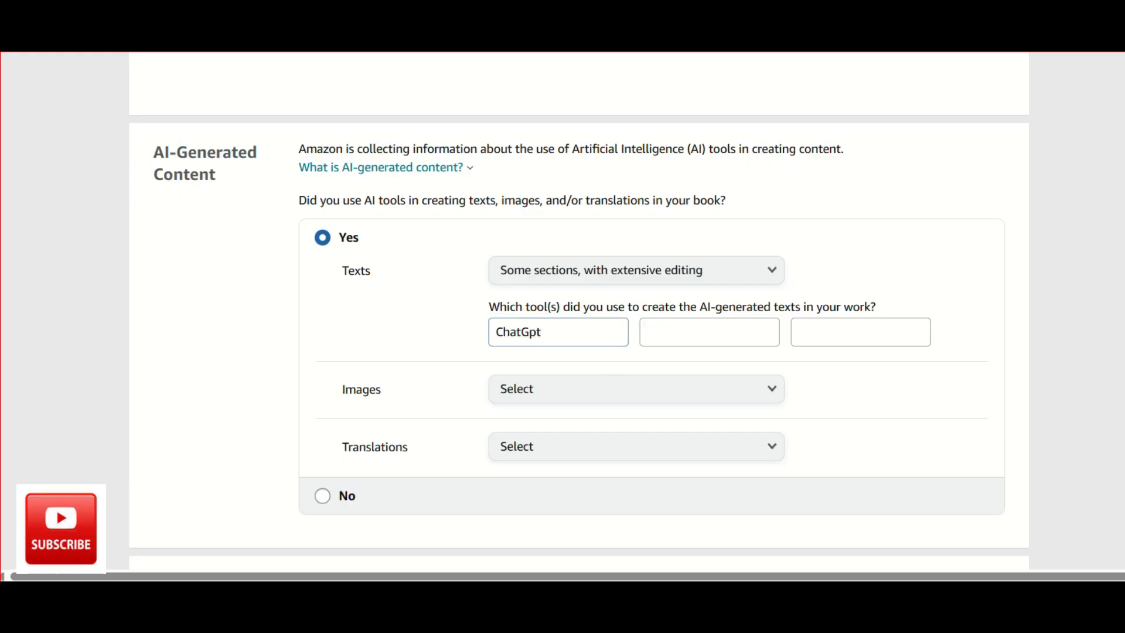
scroll(381, 463, "down", 2)
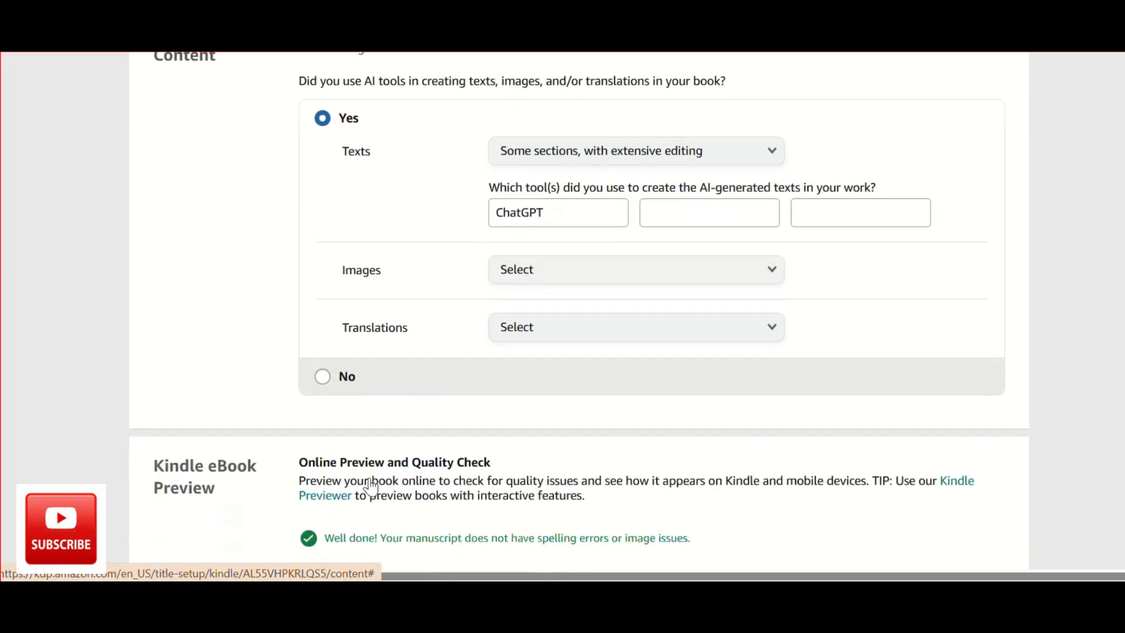
Launch the online previewer and inspect how the Gratitude Journal appears on a Kindle device.
scroll(632, 249, "down", 5)
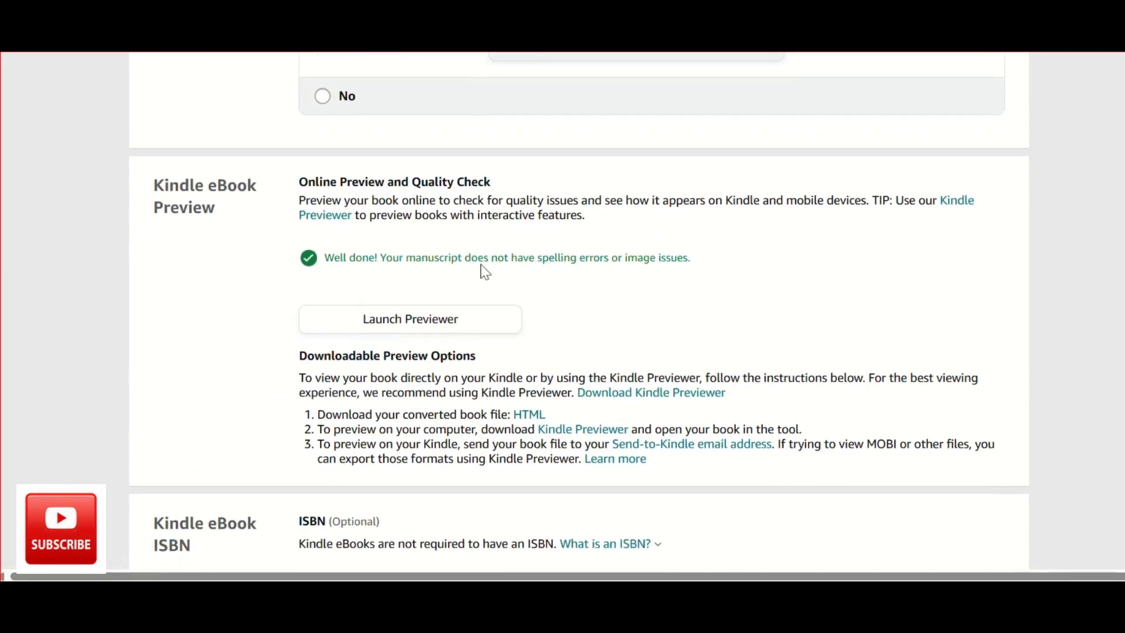
left_click(432, 298)
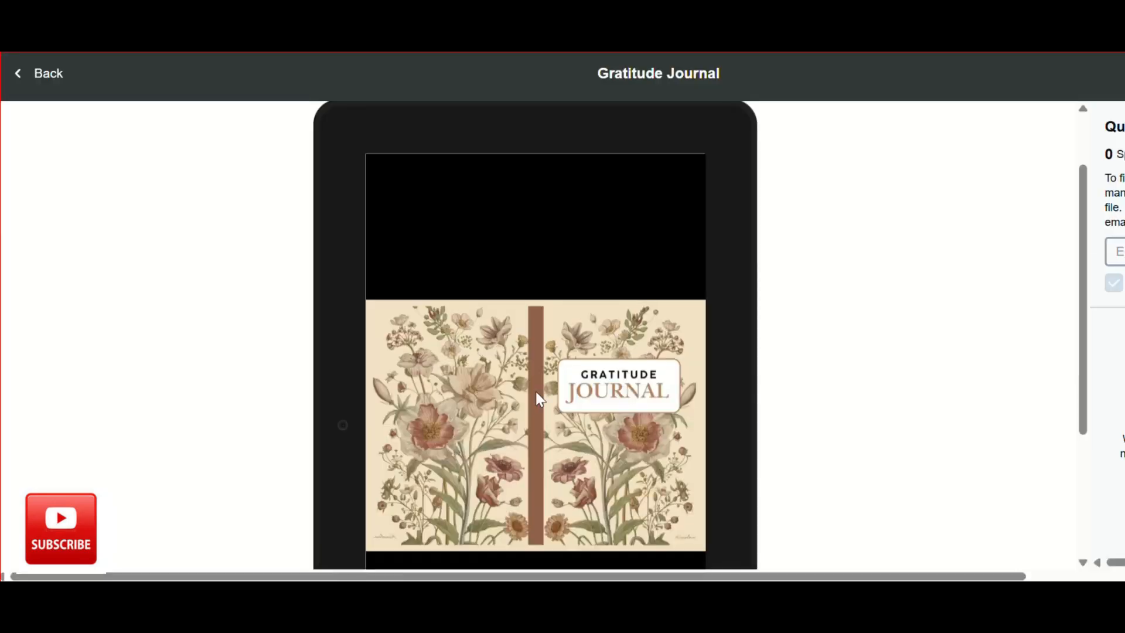
scroll(527, 397, "down", 2)
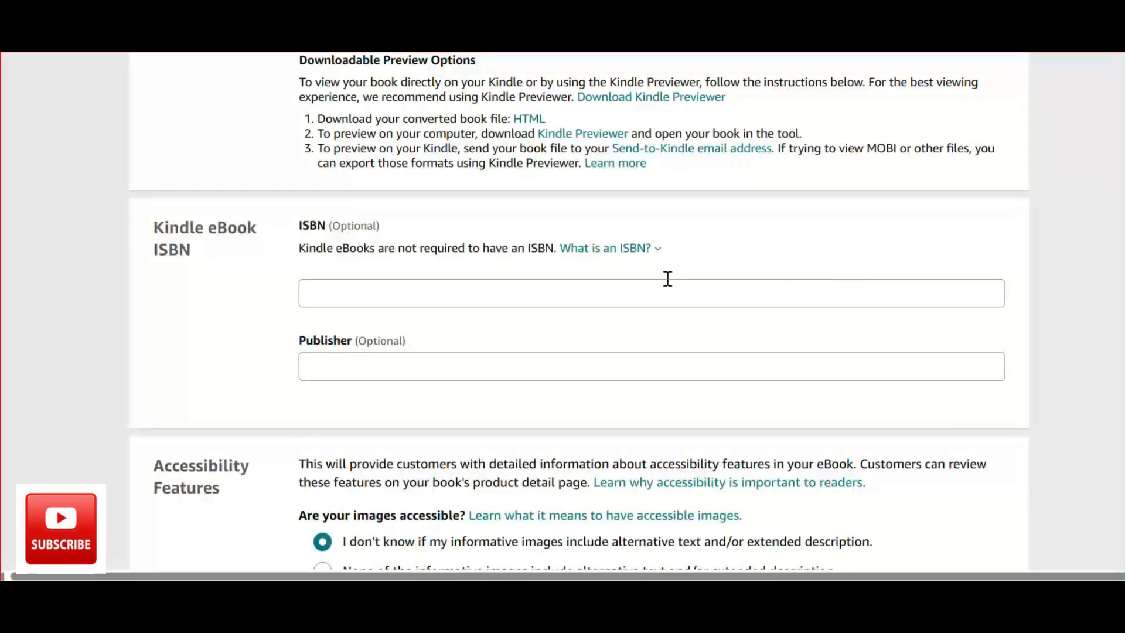
Declare that some informative images include alternative text and/or extended description, and save the content stage to continue to pricing.
scroll(578, 324, "down", 2)
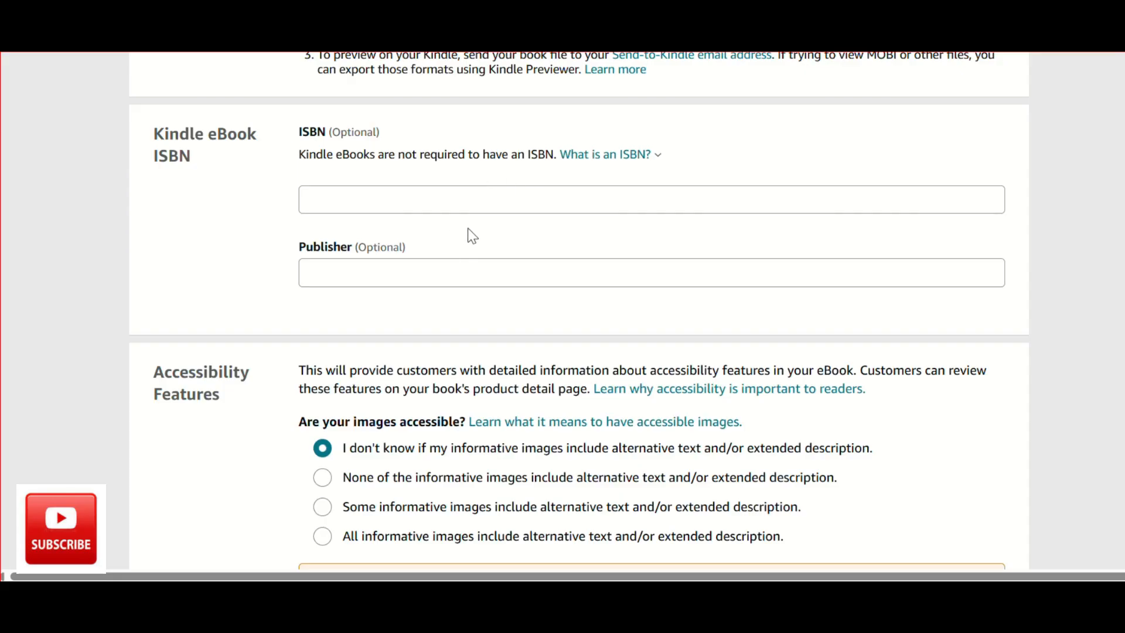
scroll(533, 293, "down", 3)
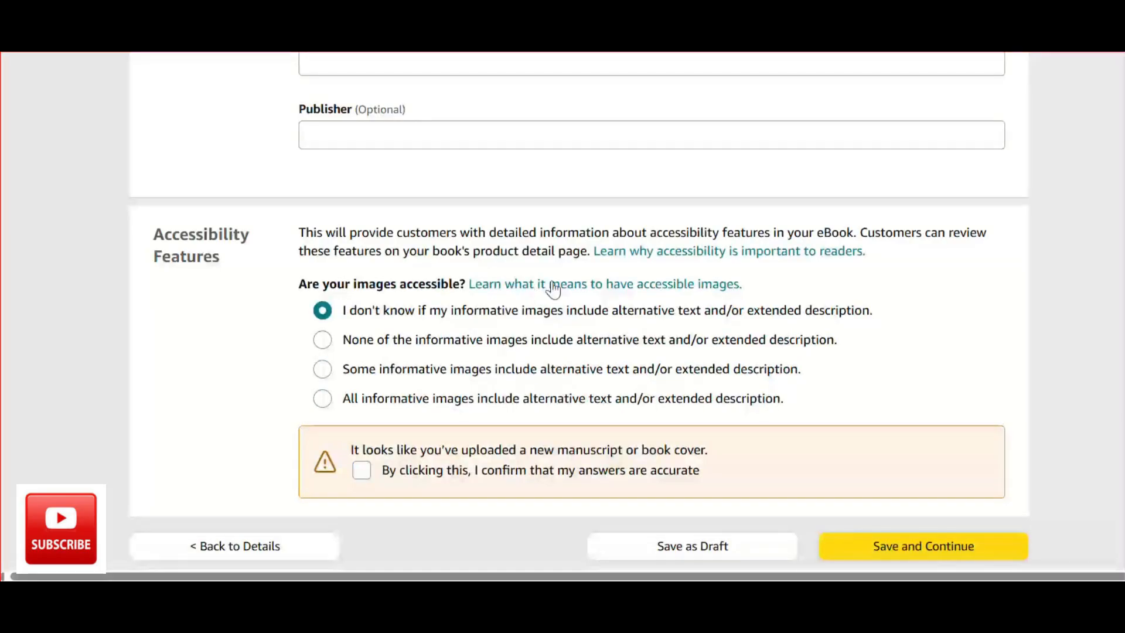
scroll(562, 311, "up", 3)
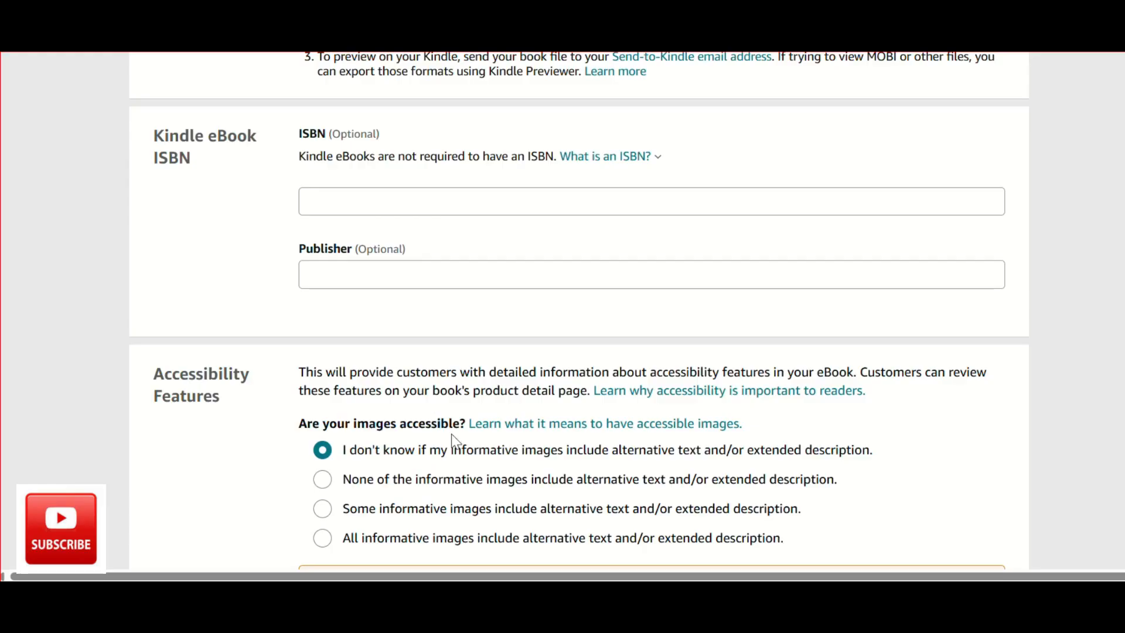
left_click(326, 510)
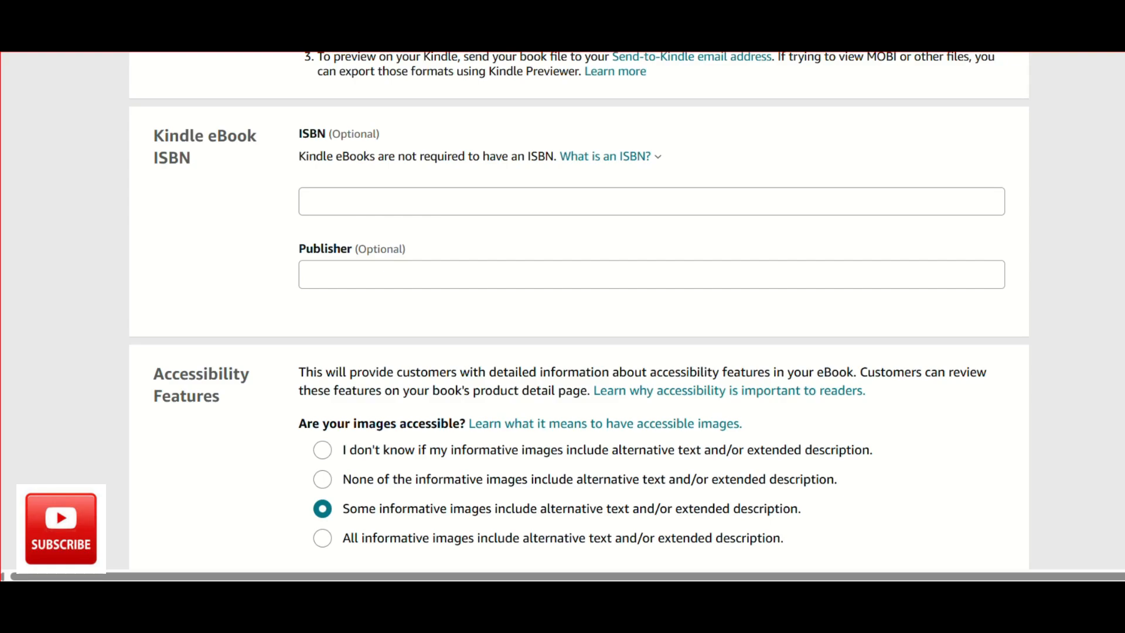
scroll(931, 393, "down", 2)
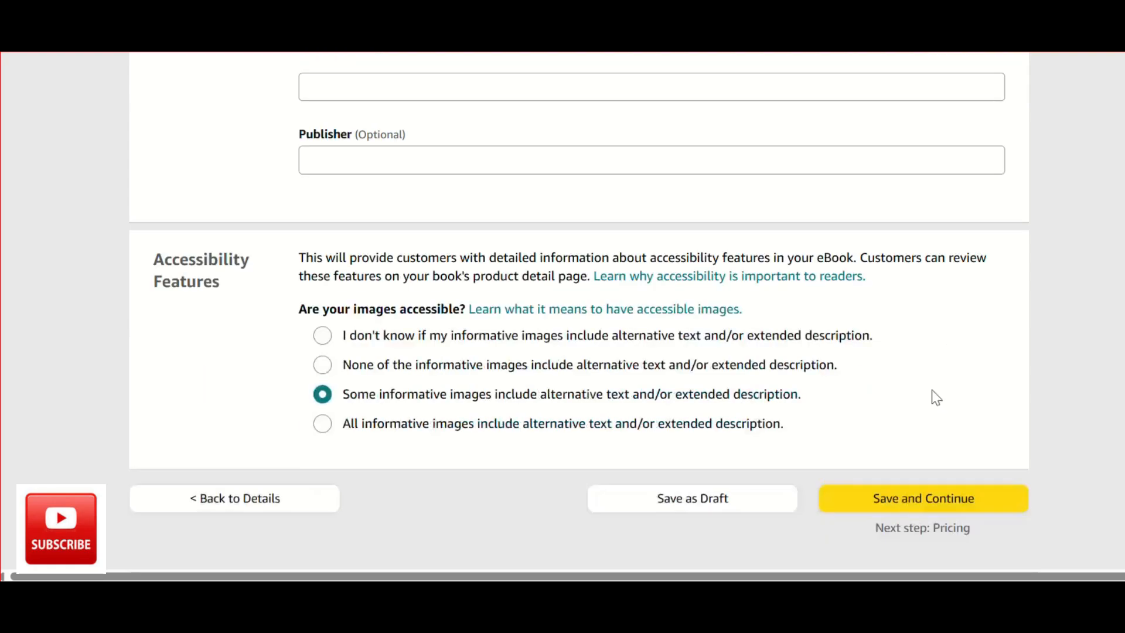
left_click(926, 499)
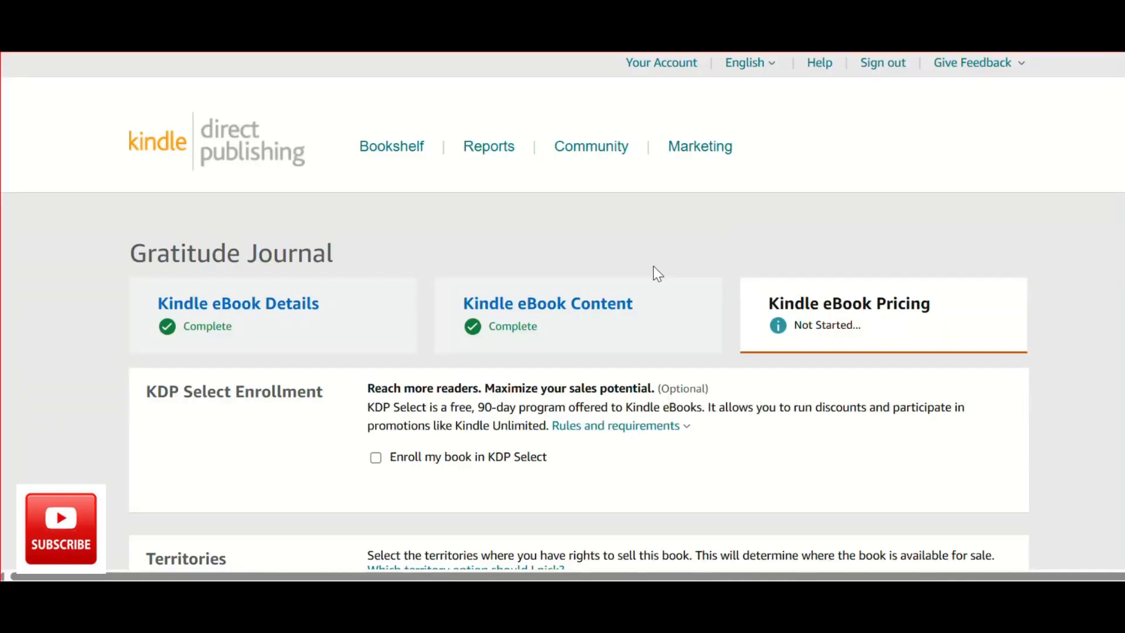
Enroll the book in KDP Select and check its territory rights and primary marketplace.
scroll(703, 293, "down", 2)
left_click(373, 328)
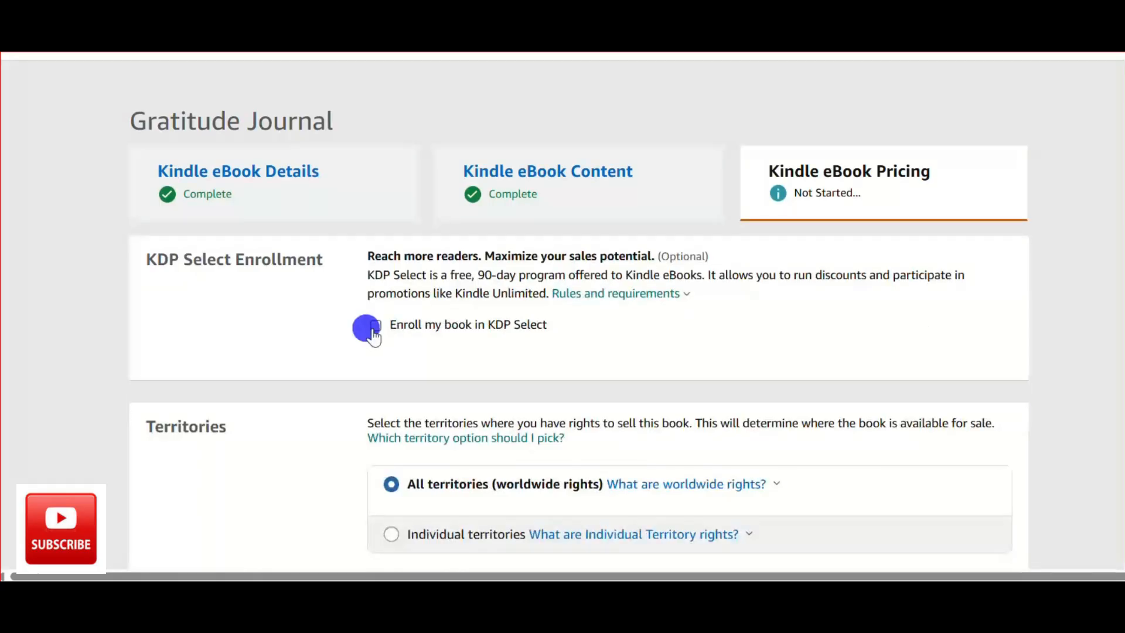
scroll(374, 332, "down", 2)
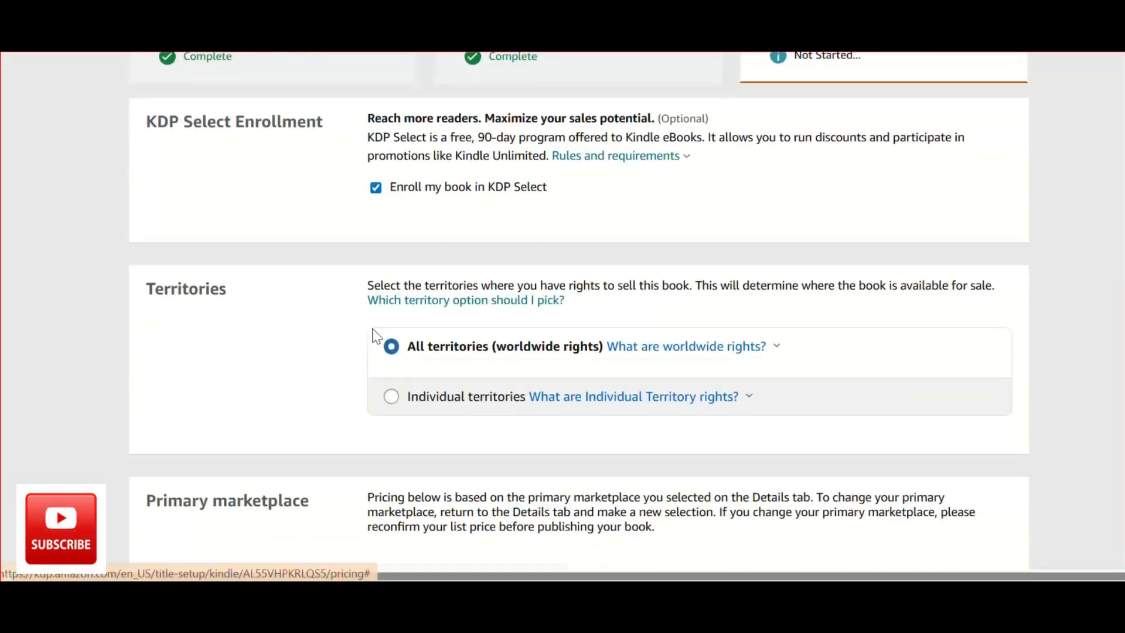
scroll(375, 334, "down", 2)
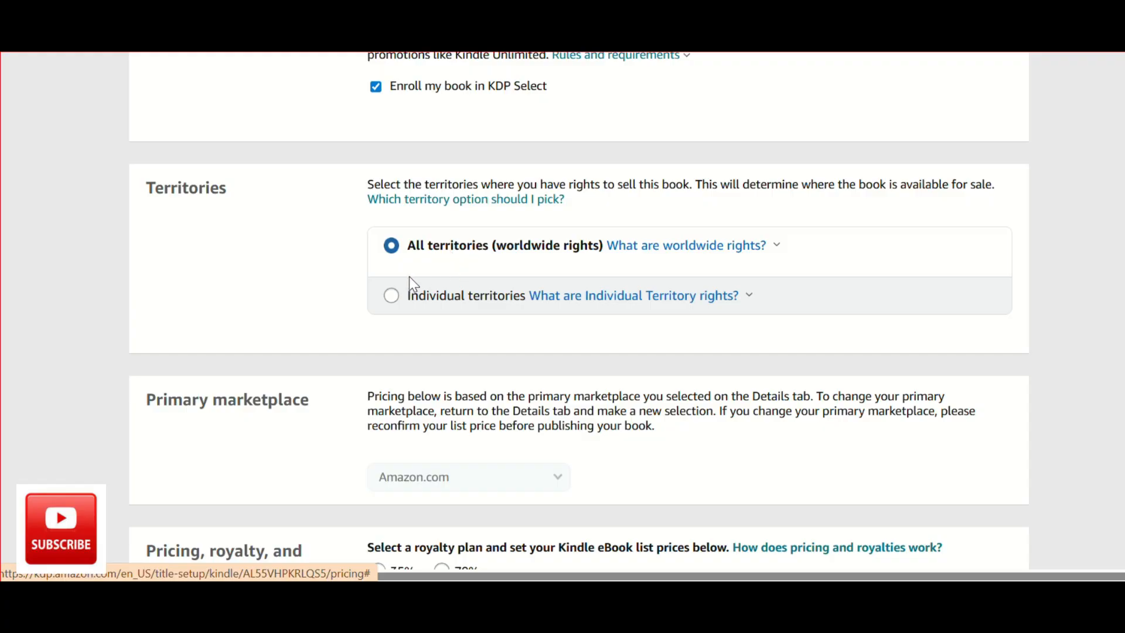
scroll(483, 286, "down", 2)
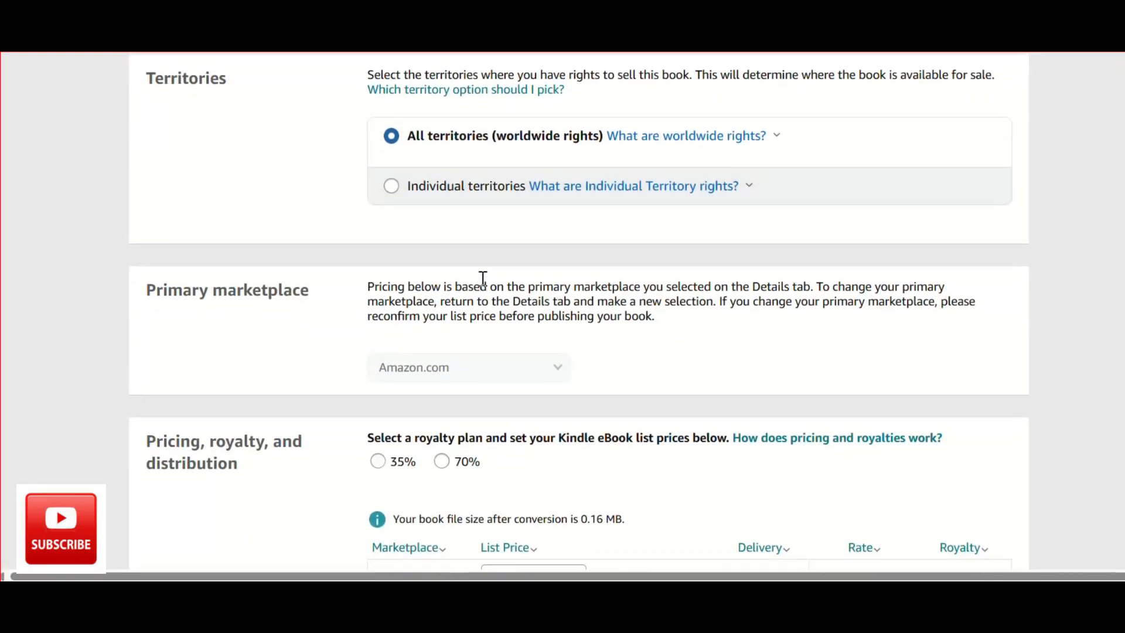
scroll(483, 277, "up", 4)
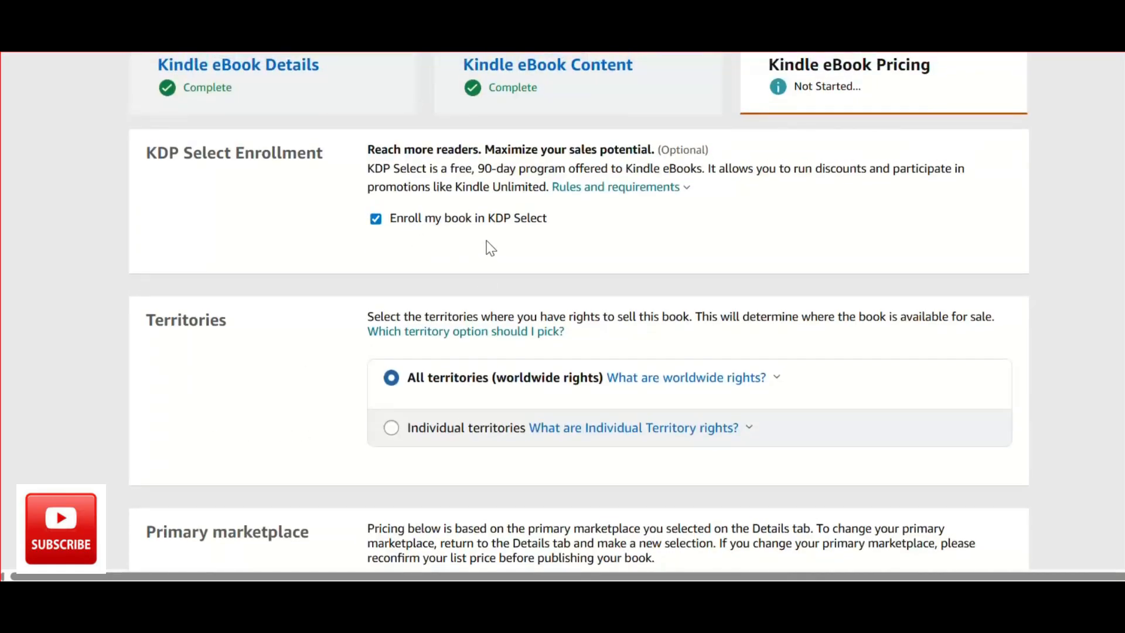
scroll(487, 286, "down", 2)
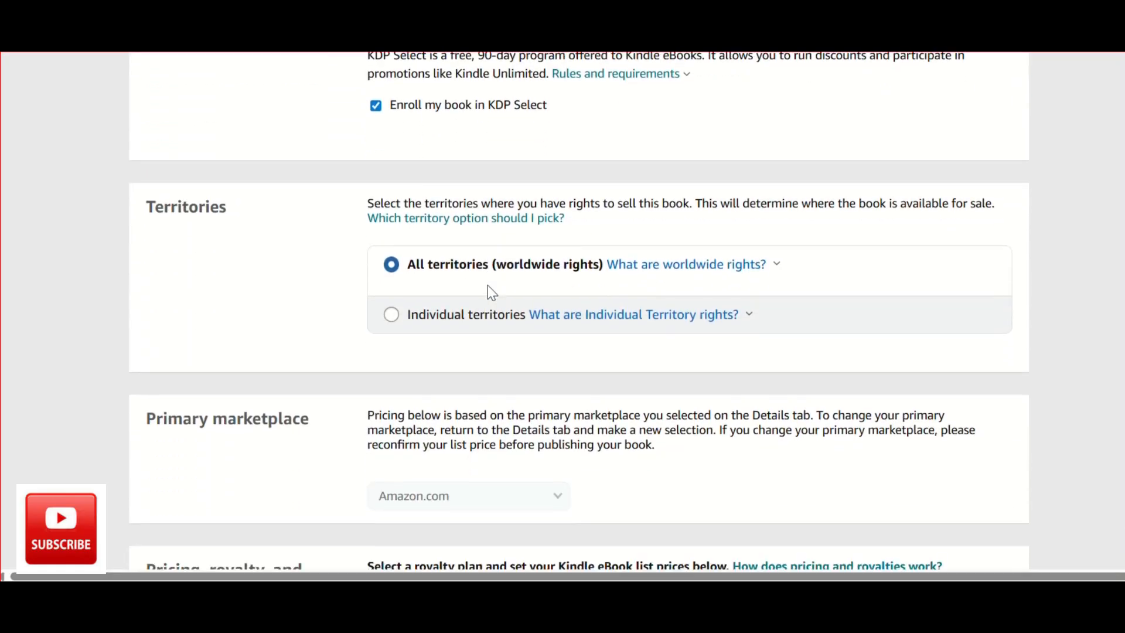
scroll(487, 286, "down", 3)
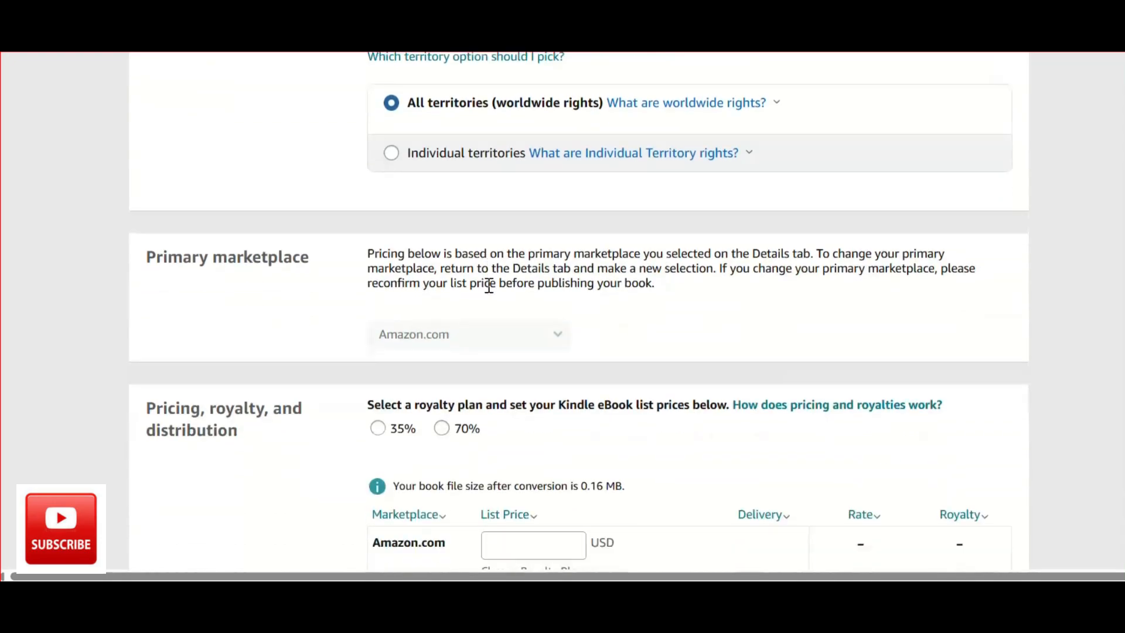
scroll(488, 285, "down", 1)
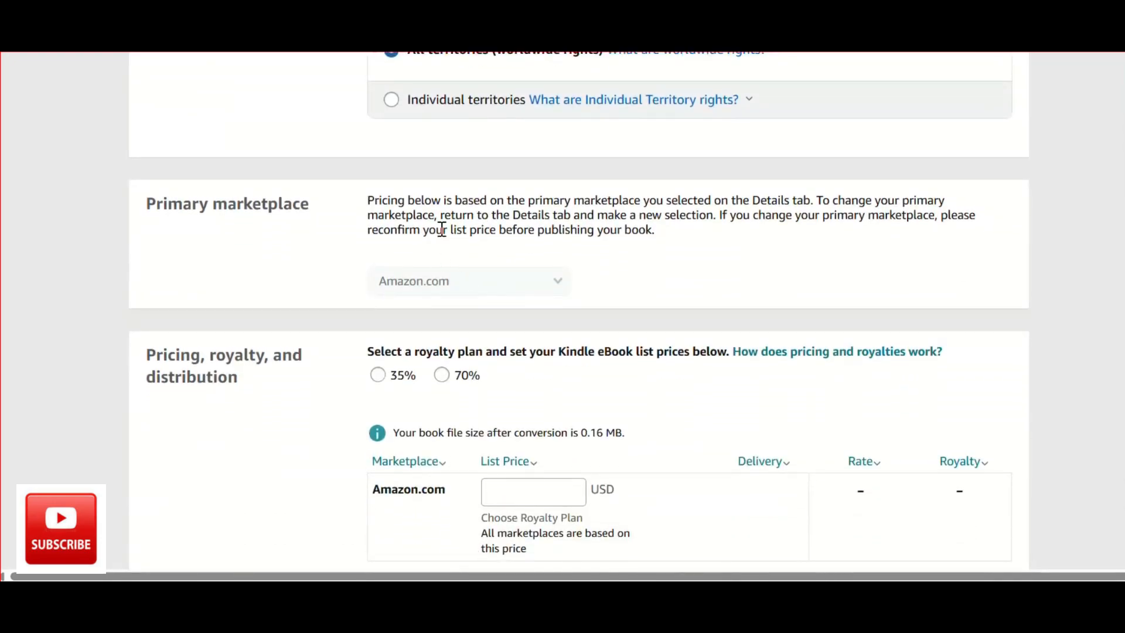
scroll(398, 265, "up", 1)
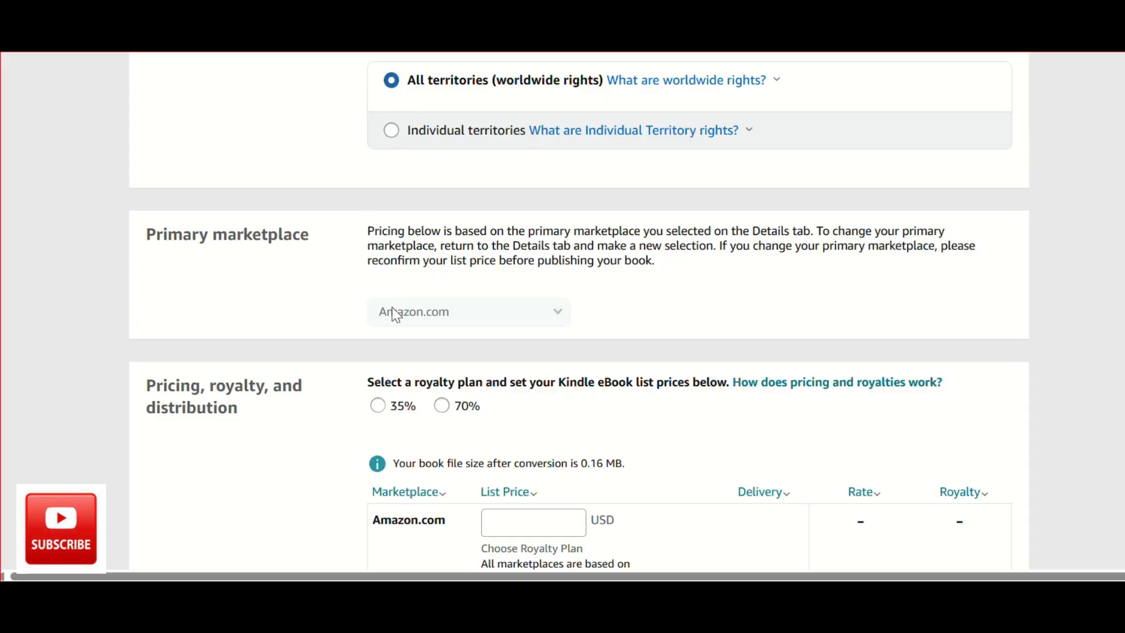
Select the 35% royalty plan and set the Amazon.com list price to 0.99 USD.
scroll(466, 313, "down", 4)
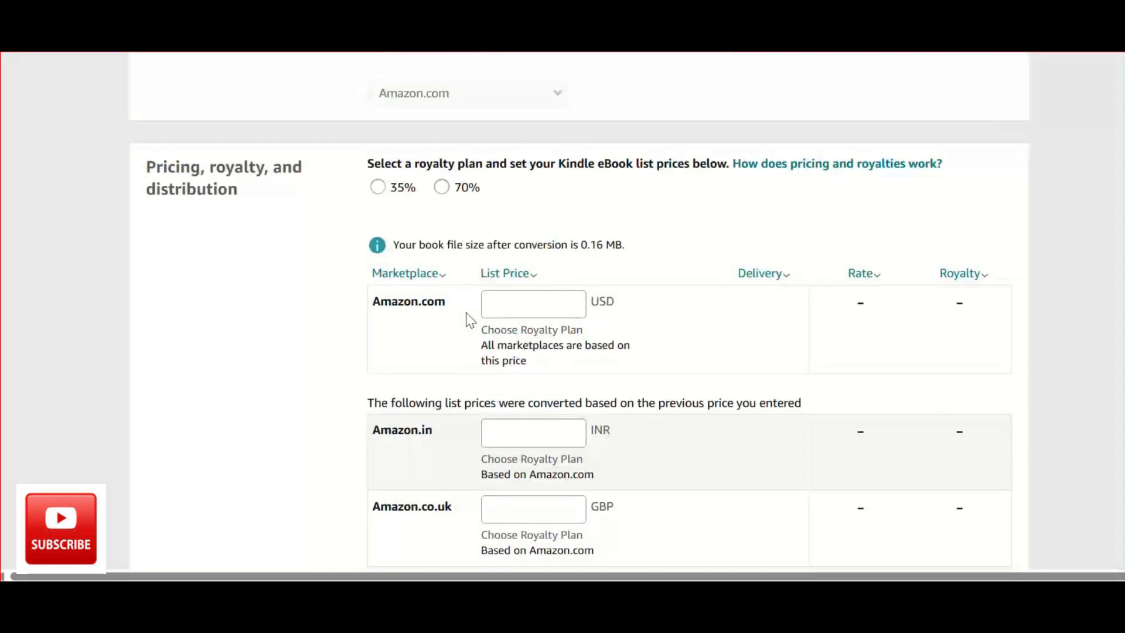
scroll(466, 313, "down", 1)
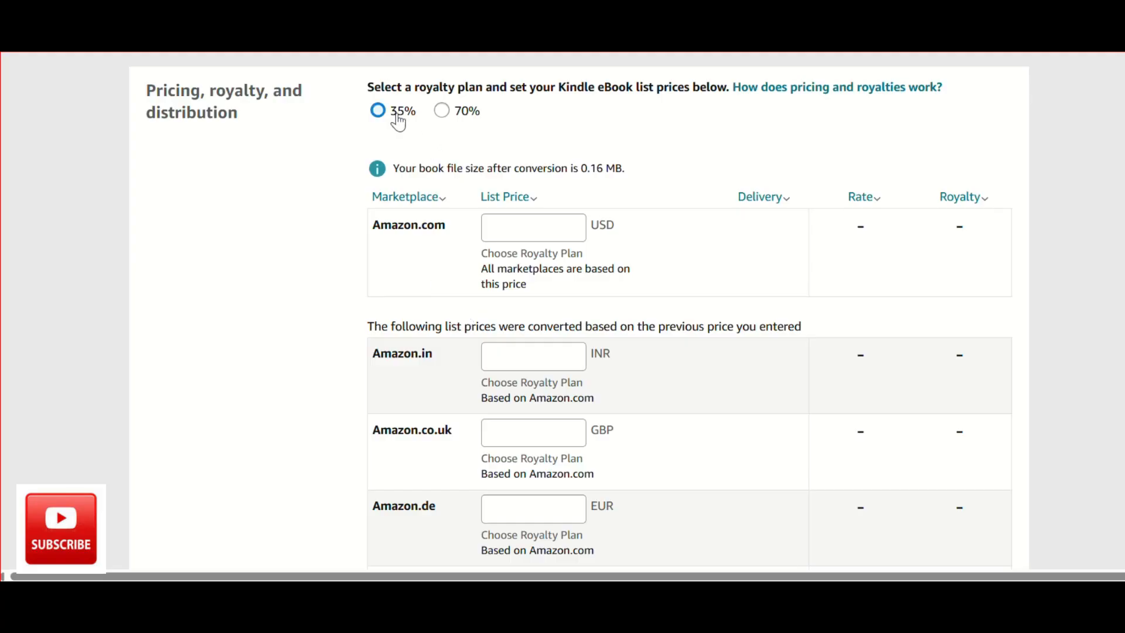
left_click(379, 117)
scroll(529, 301, "down", 1)
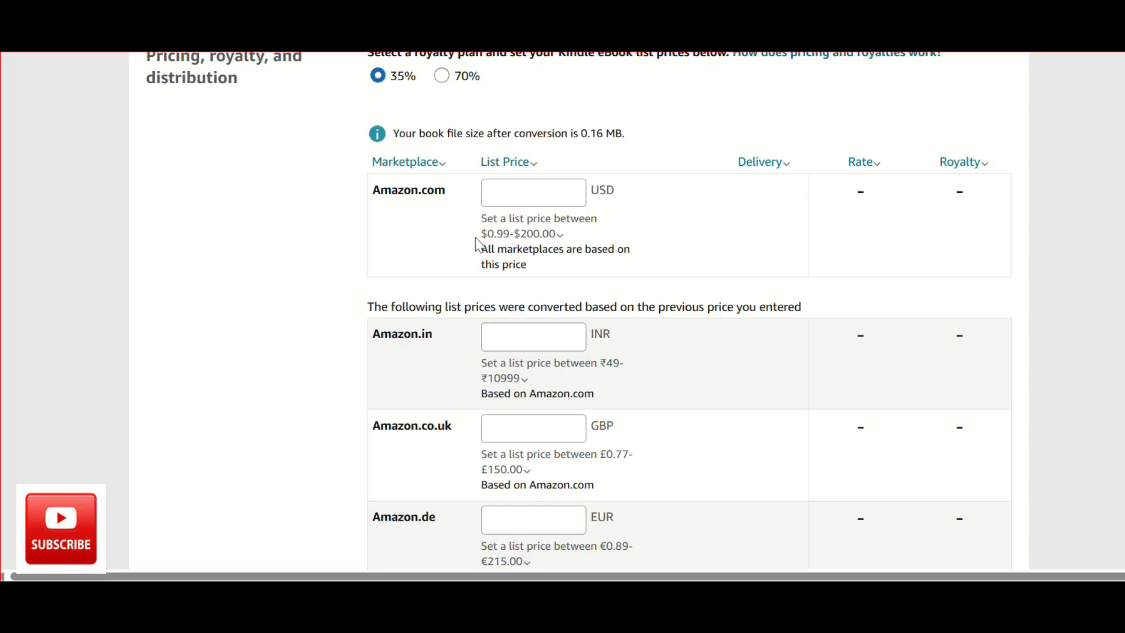
left_click(502, 193)
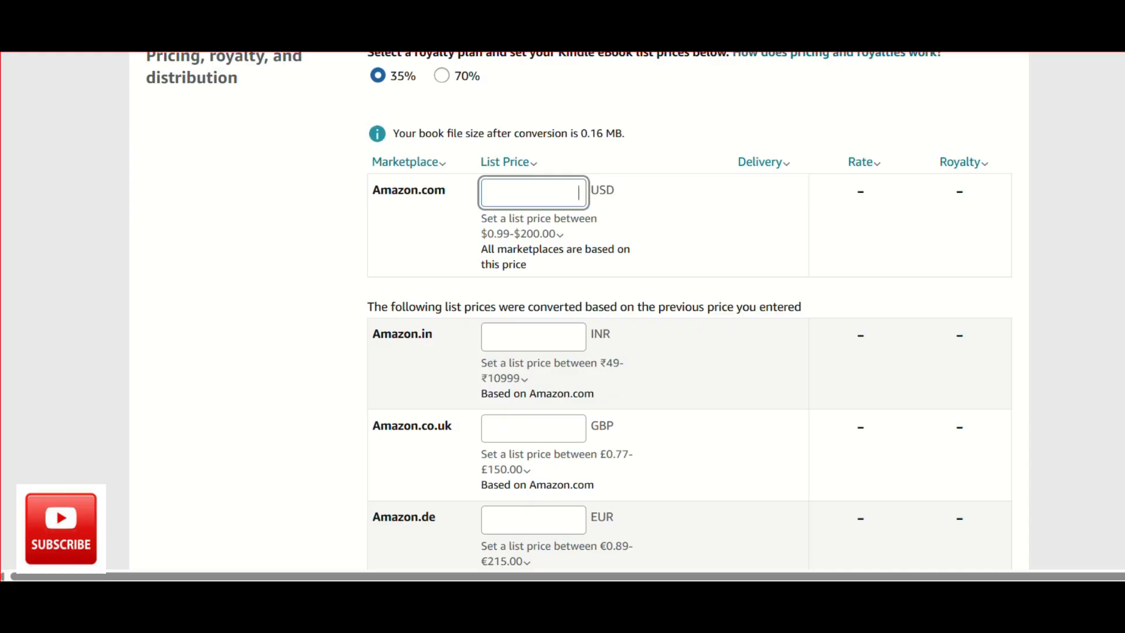
type("0.99")
key("Tab")
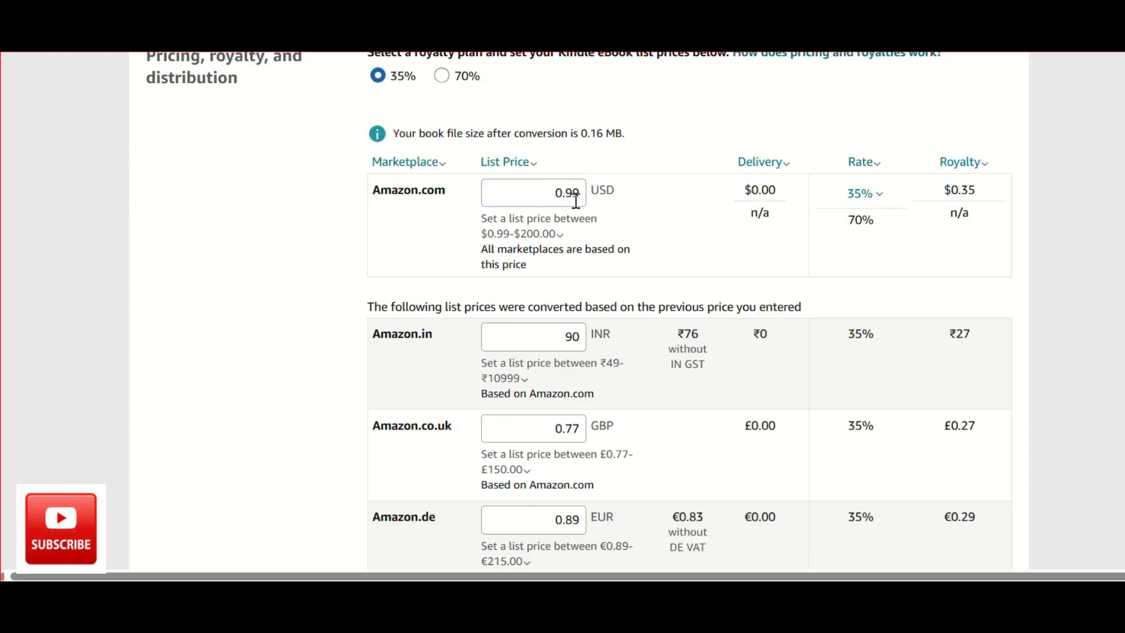
Try the 70% royalty plan to check its allowed list price range, and switch back to the 35% plan.
left_click(441, 76)
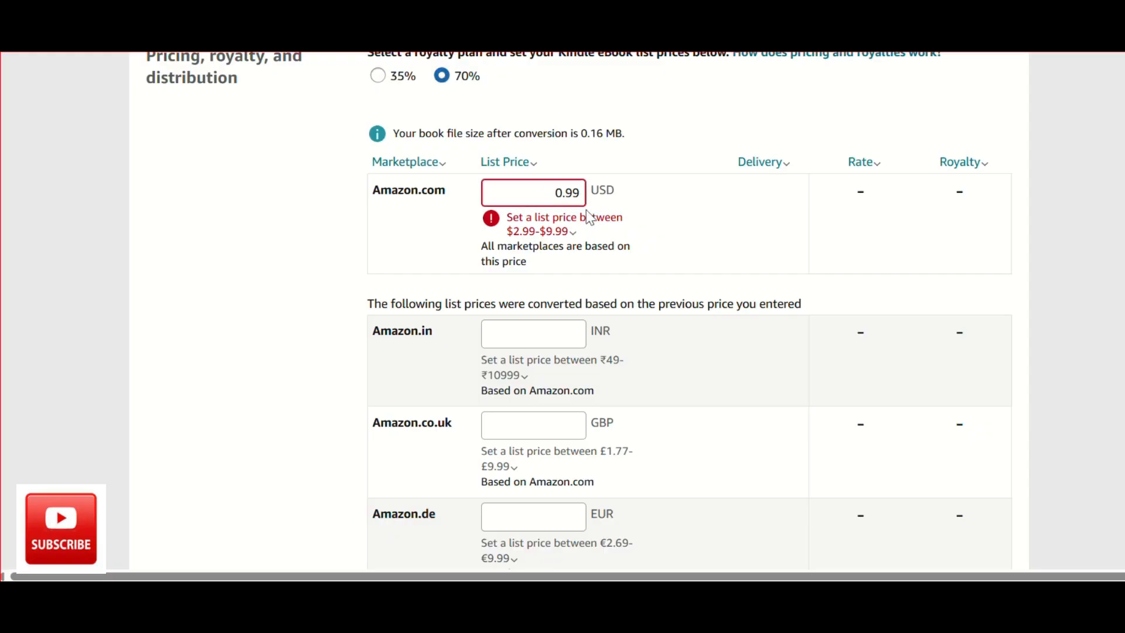
mouse_move(519, 237)
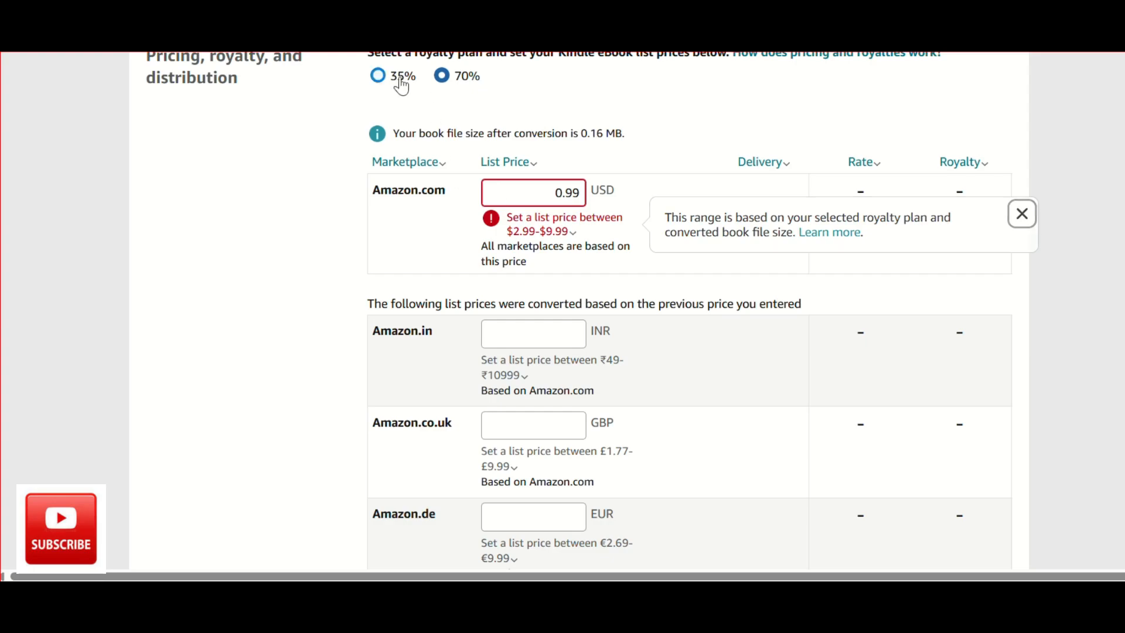
left_click(378, 75)
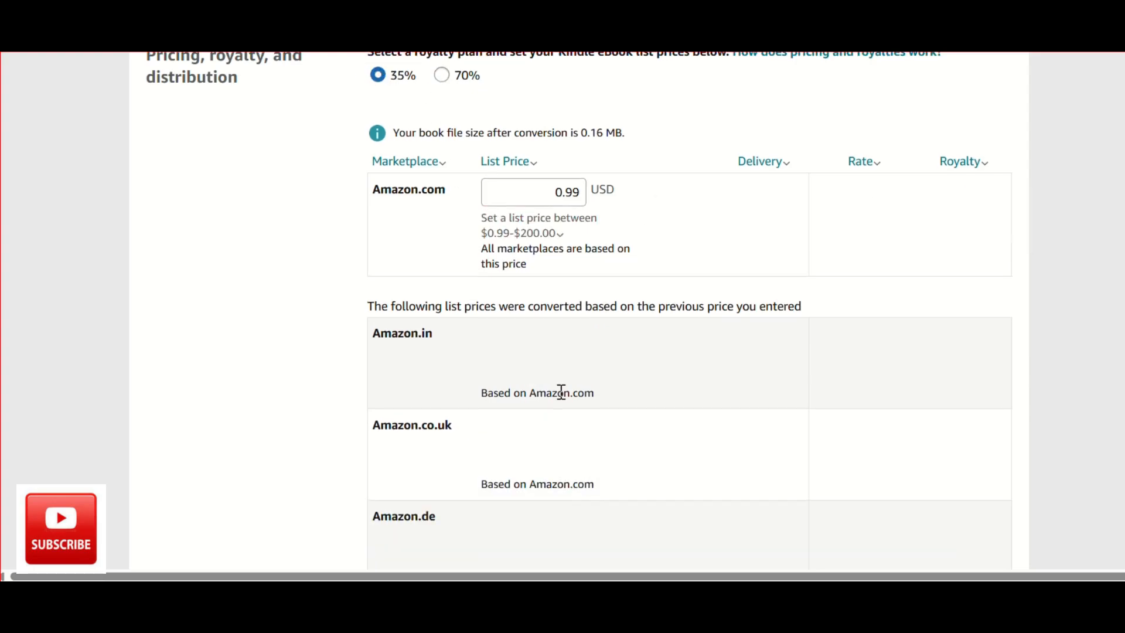
Review the converted list prices and royalties for all marketplaces, the terms and conditions, and the publishing requirements.
scroll(561, 391, "down", 3)
scroll(561, 391, "up", 3)
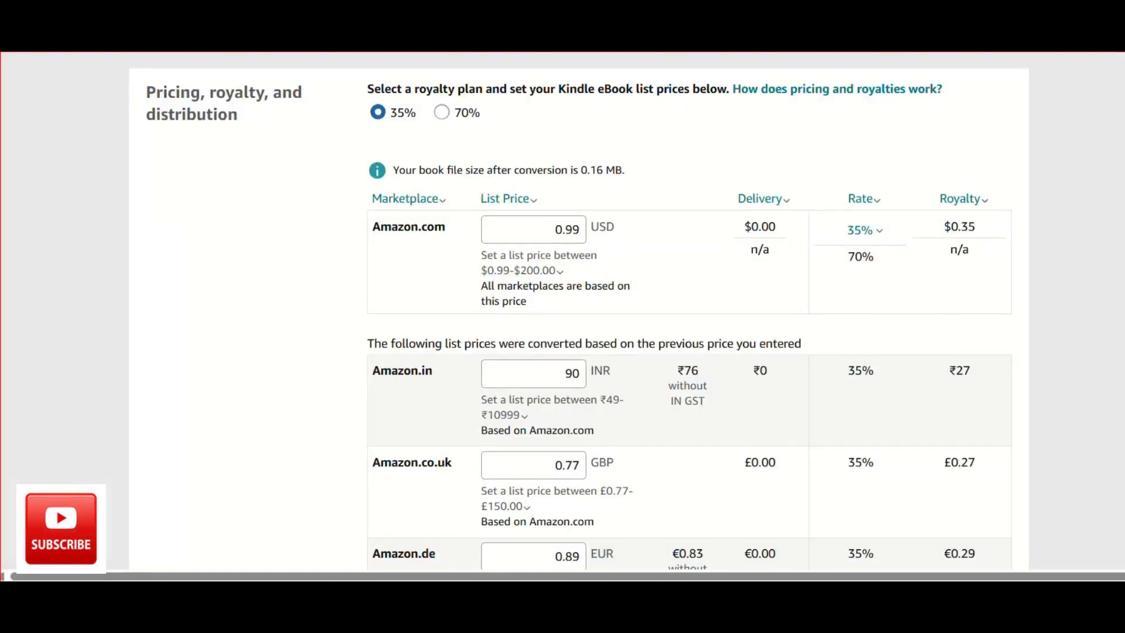
scroll(789, 352, "down", 10)
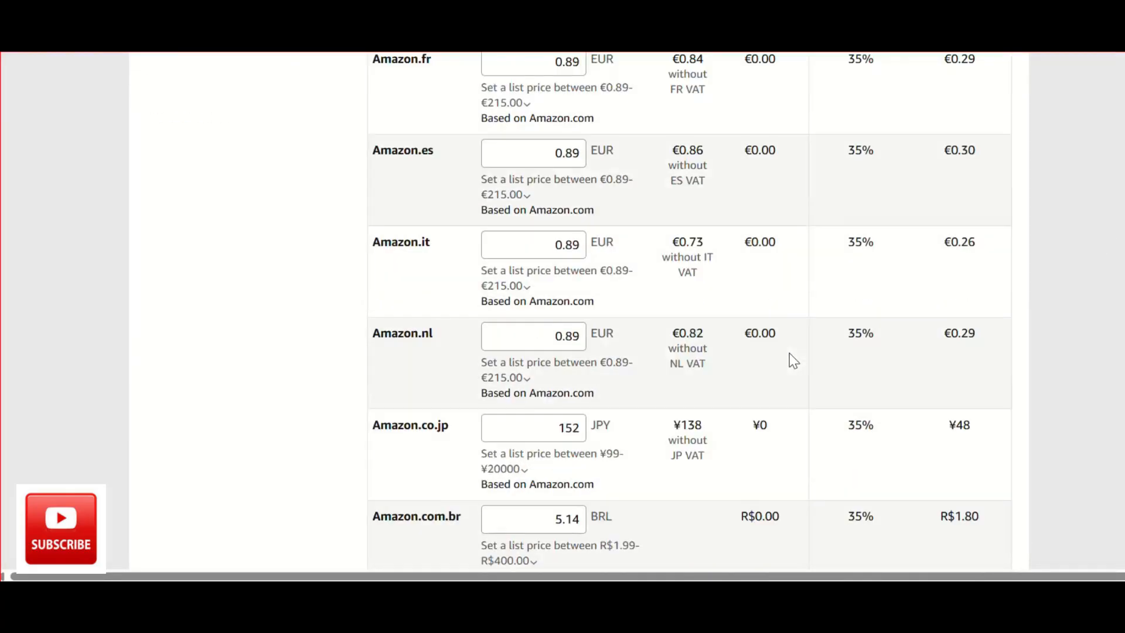
scroll(789, 353, "down", 7)
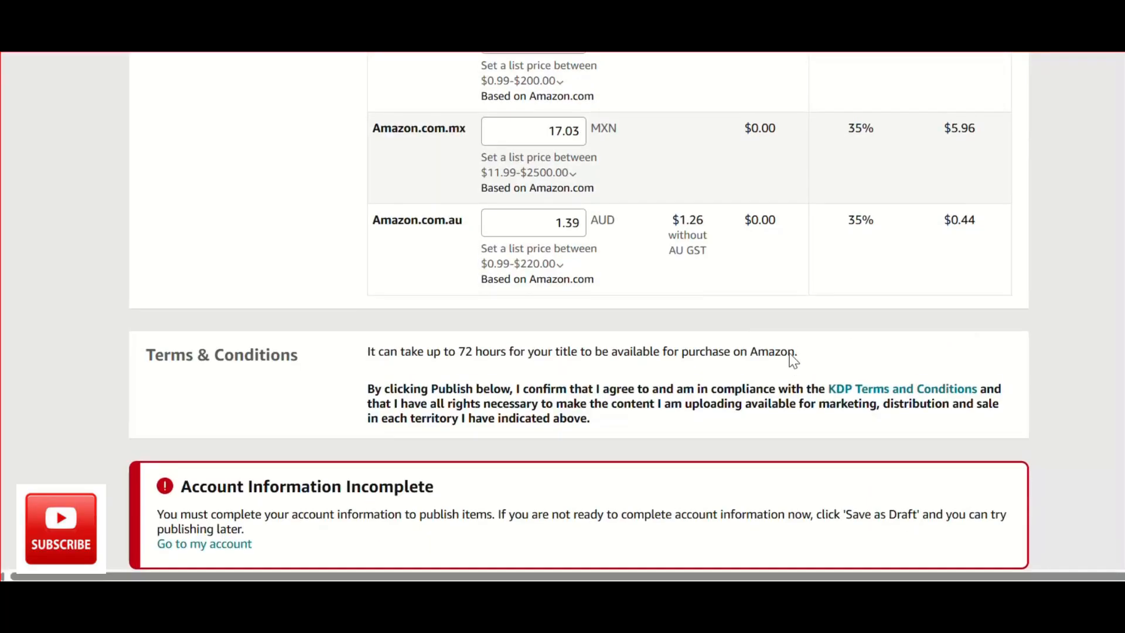
scroll(789, 353, "up", 2)
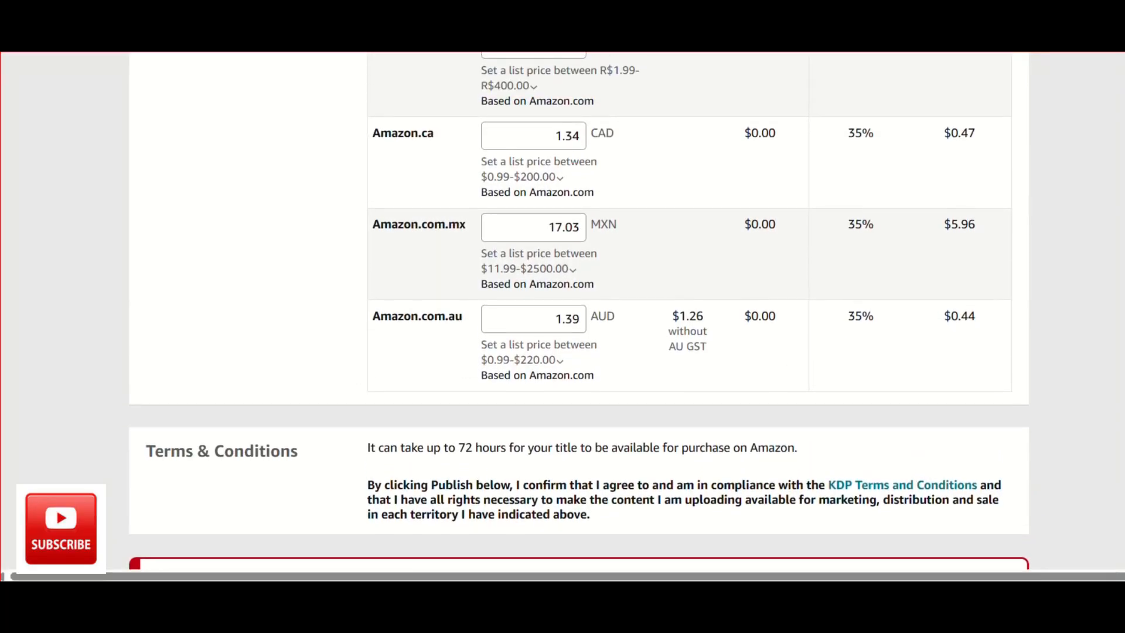
scroll(578, 313, "up", 1)
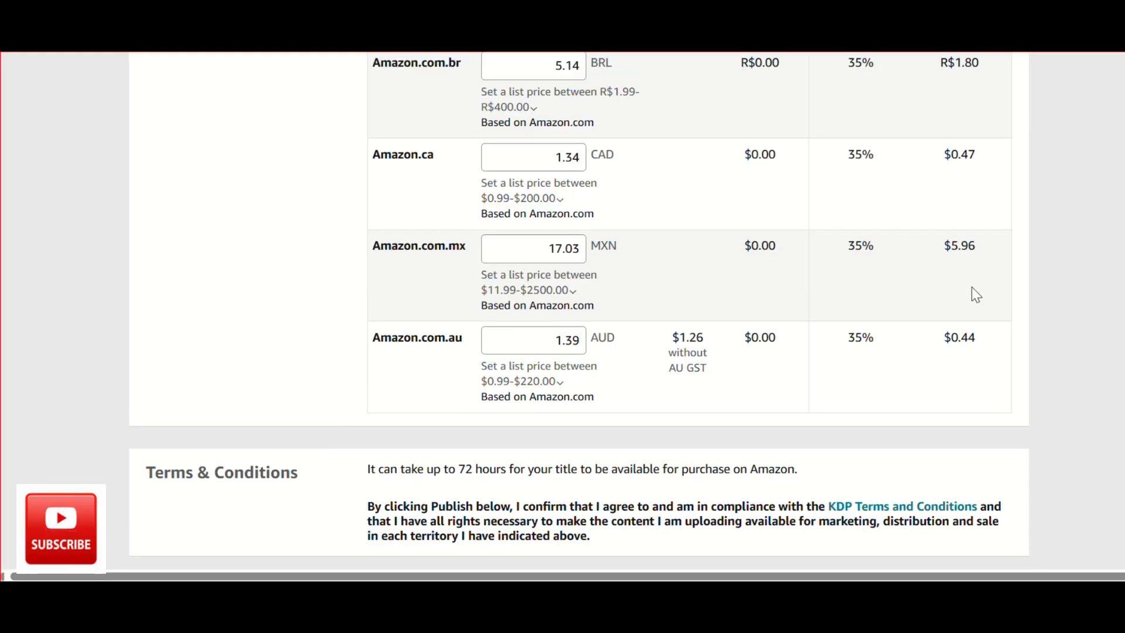
scroll(896, 355, "down", 2)
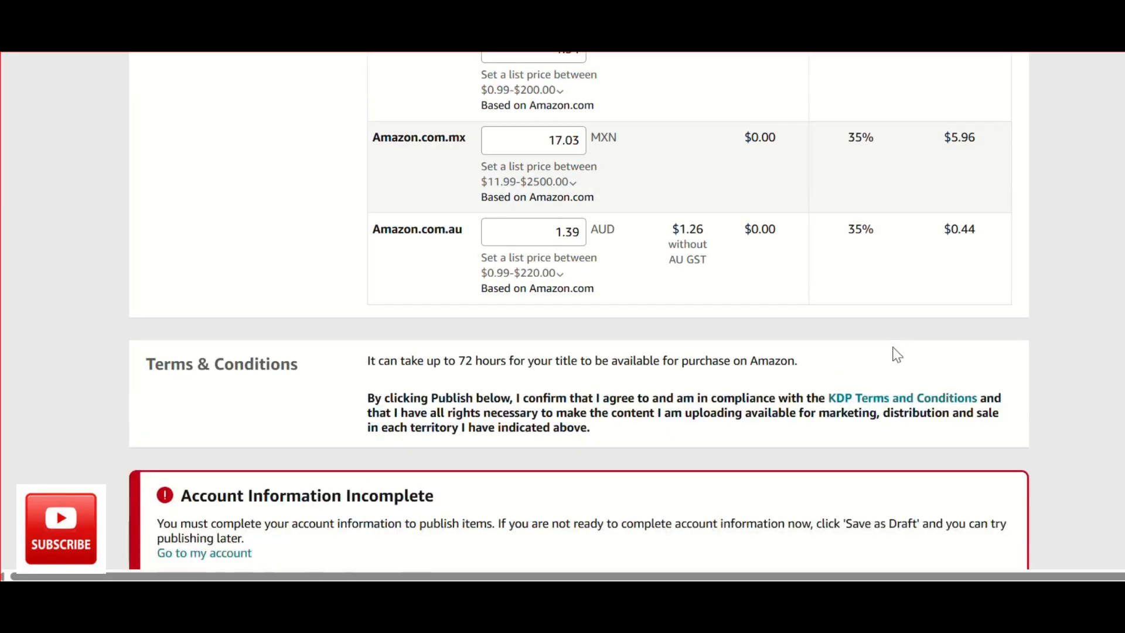
scroll(961, 363, "down", 6)
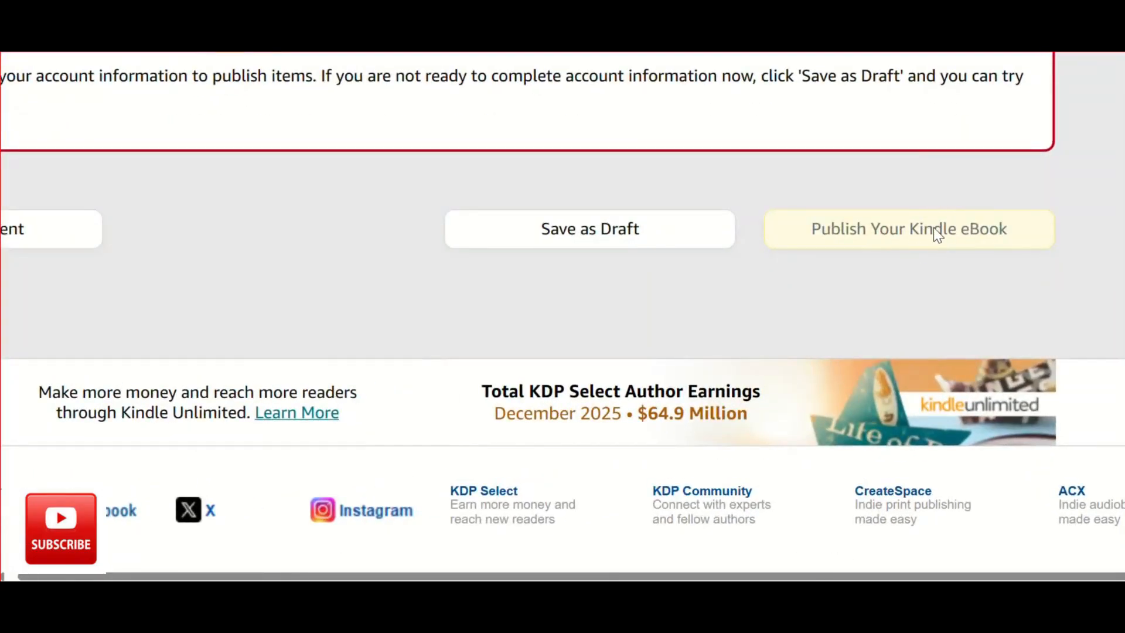
scroll(934, 228, "up", 8)
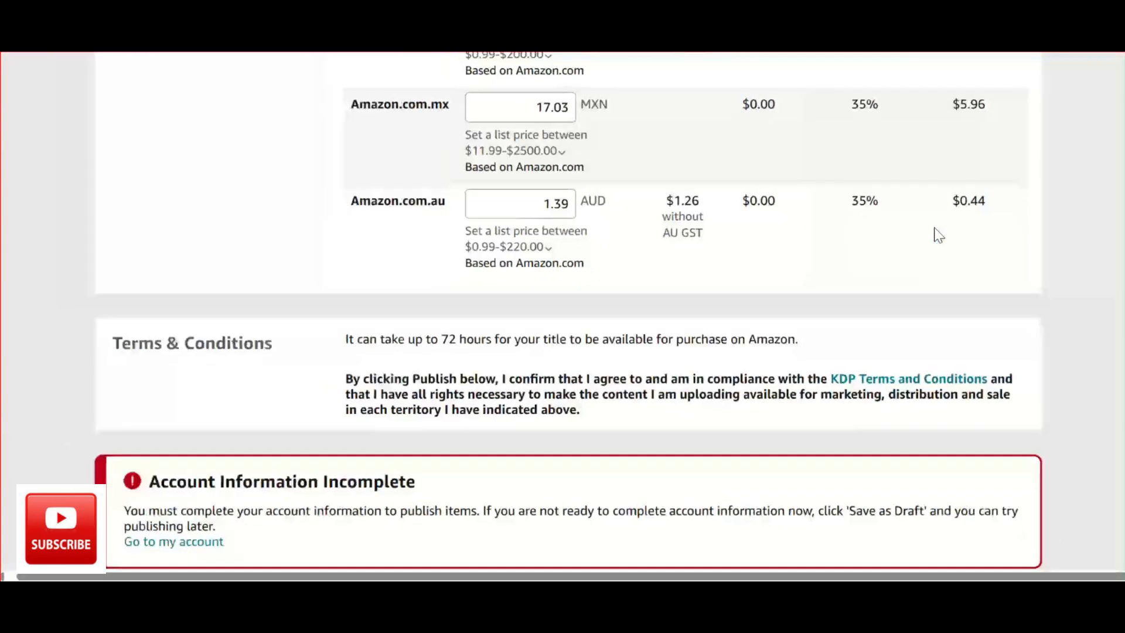
scroll(934, 234, "up", 3)
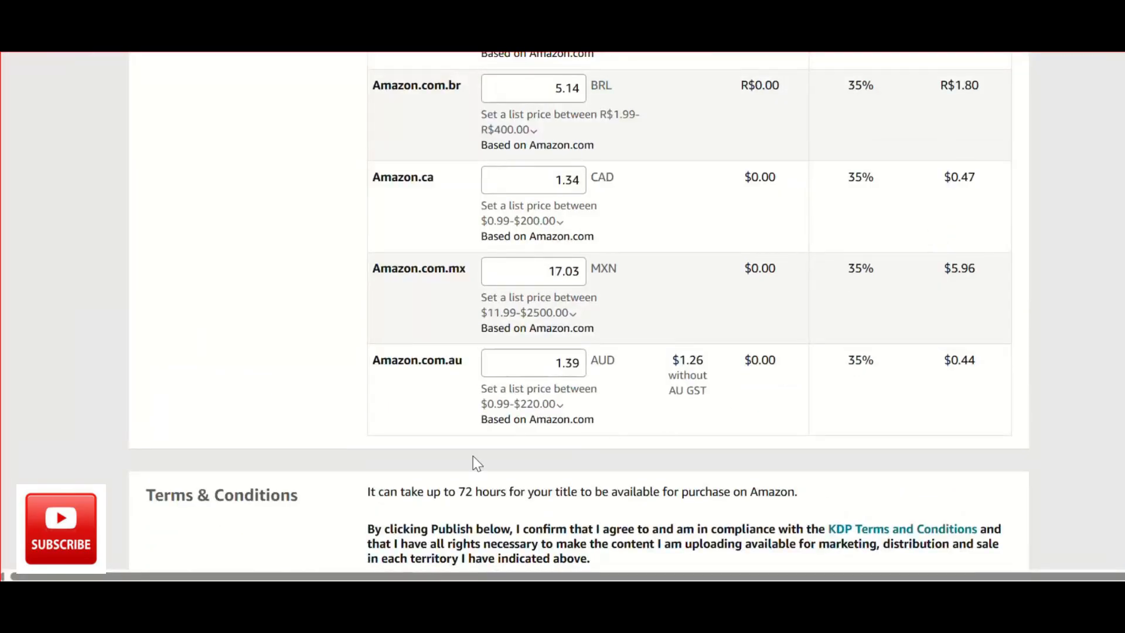
Finish with the eBook's terms and conditions and start creating a paperback title.
left_click_drag(359, 490, 888, 463)
left_click(916, 483)
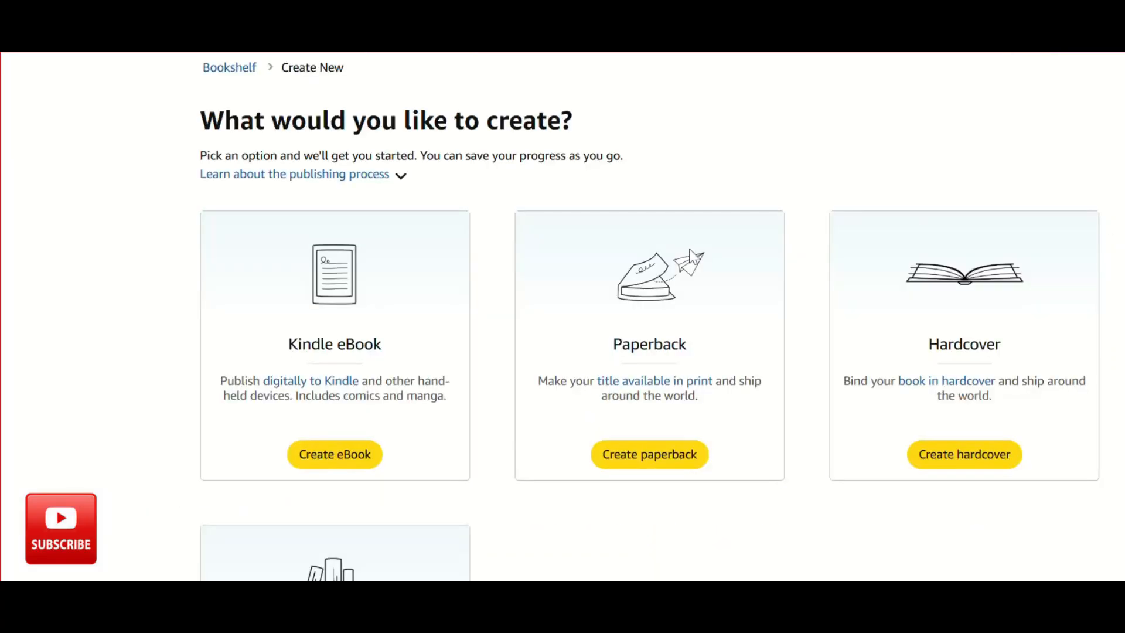
left_click(648, 464)
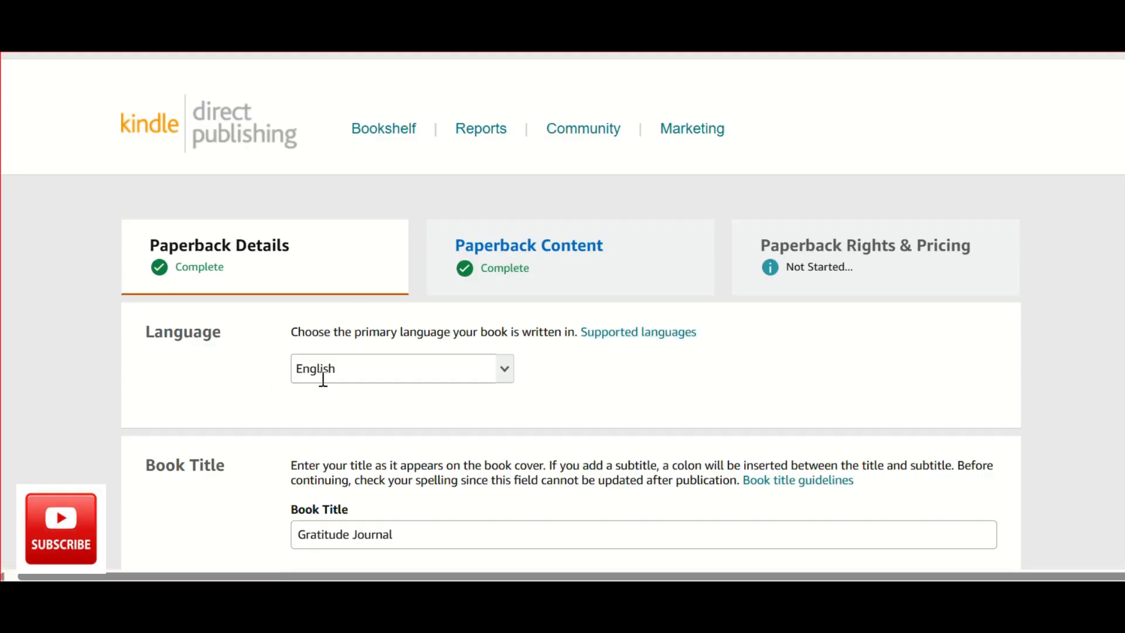
Review the paperback's language, title, subtitle, series, contributor, description, primary audience and marketplace details.
scroll(322, 380, "down", 3)
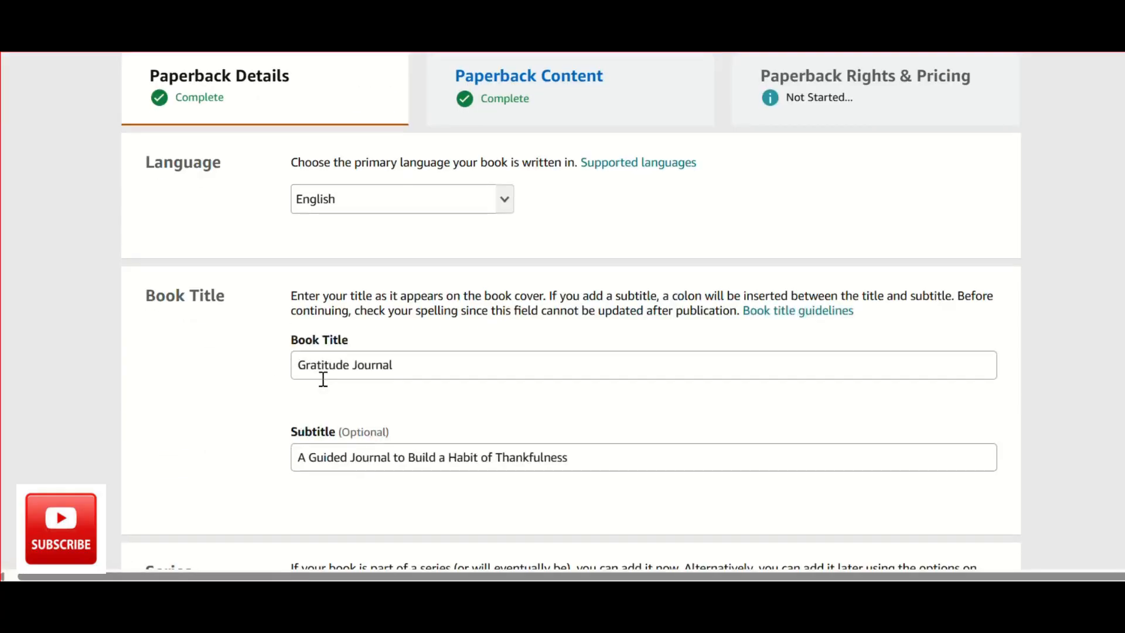
left_click(320, 372)
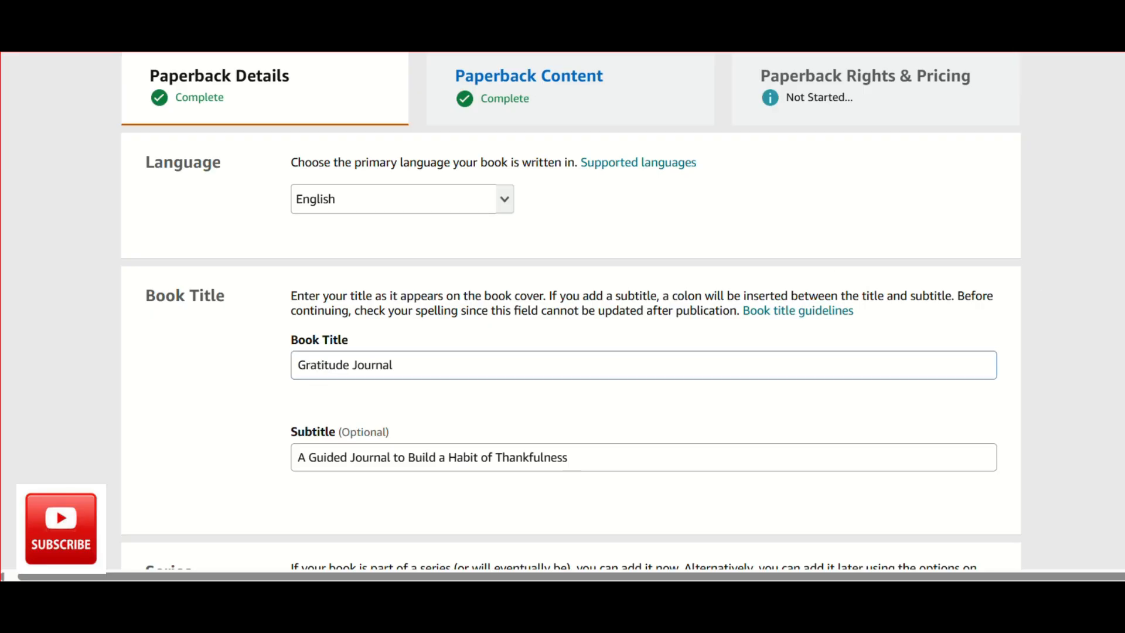
scroll(740, 342, "down", 1)
scroll(740, 343, "down", 8)
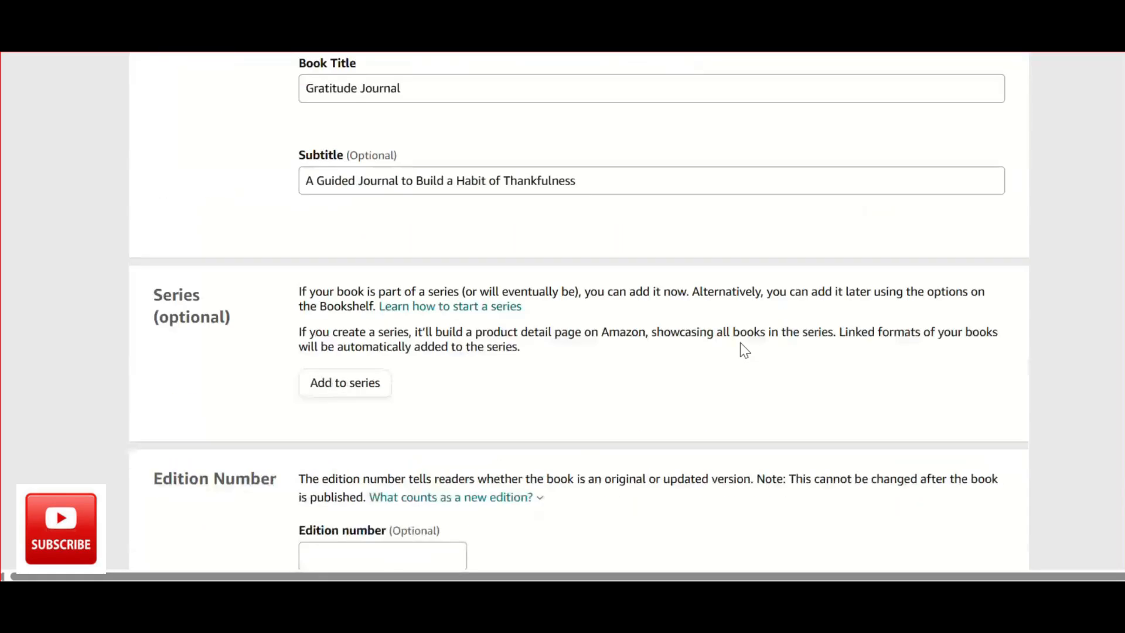
scroll(598, 436, "down", 12)
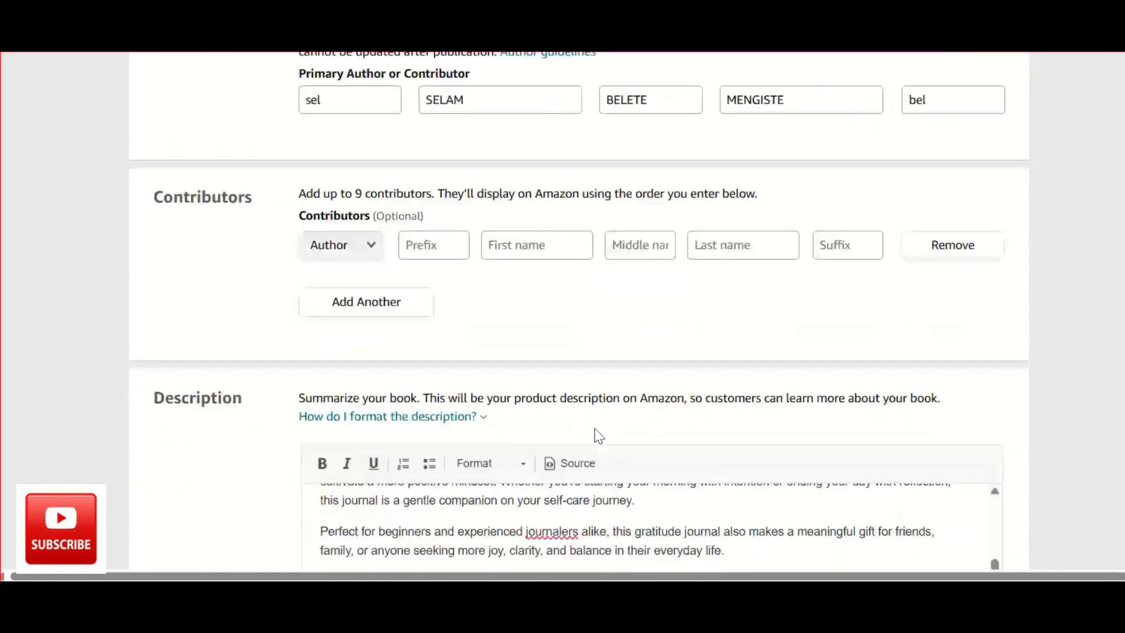
scroll(598, 436, "down", 5)
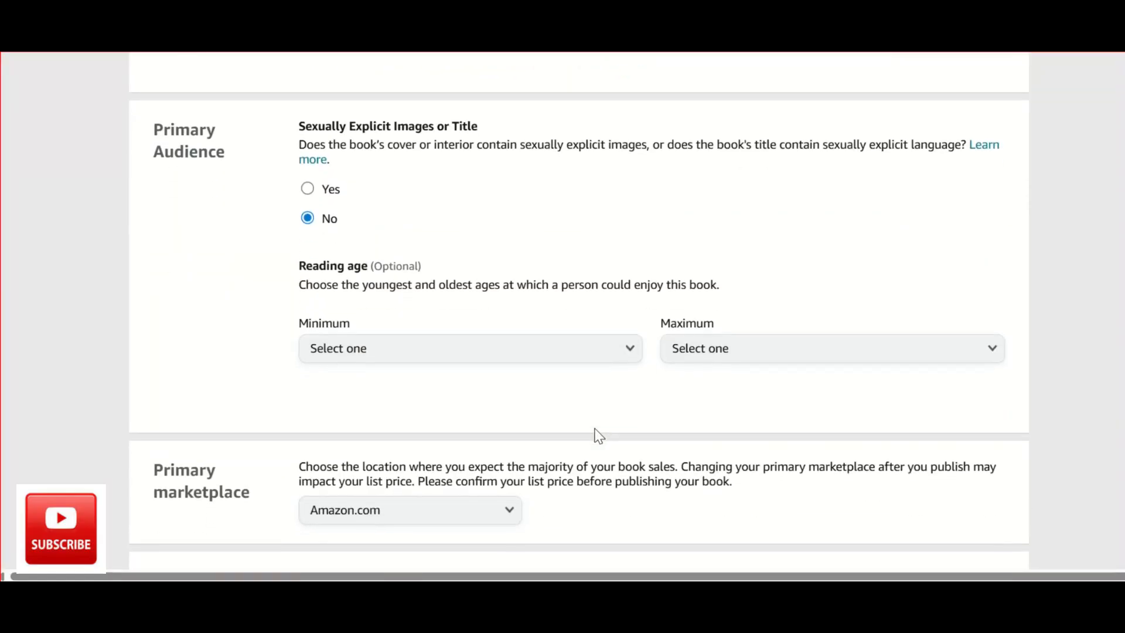
scroll(597, 436, "down", 5)
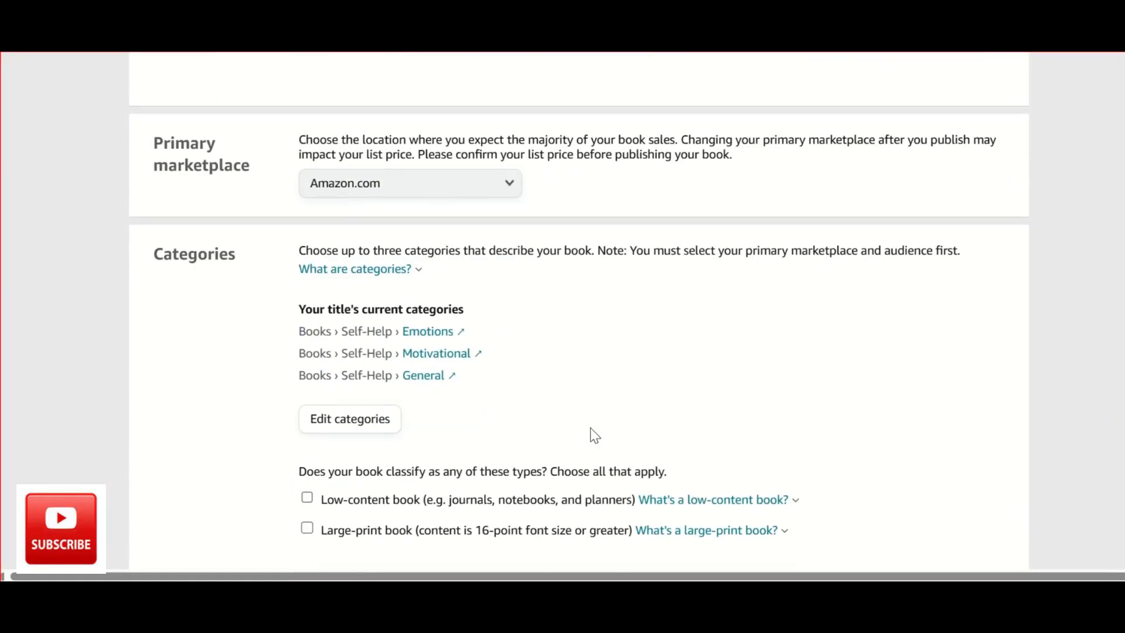
Check the paperback's categories, keywords, publication date and release date, and save the details to continue to the content stage.
scroll(492, 439, "down", 3)
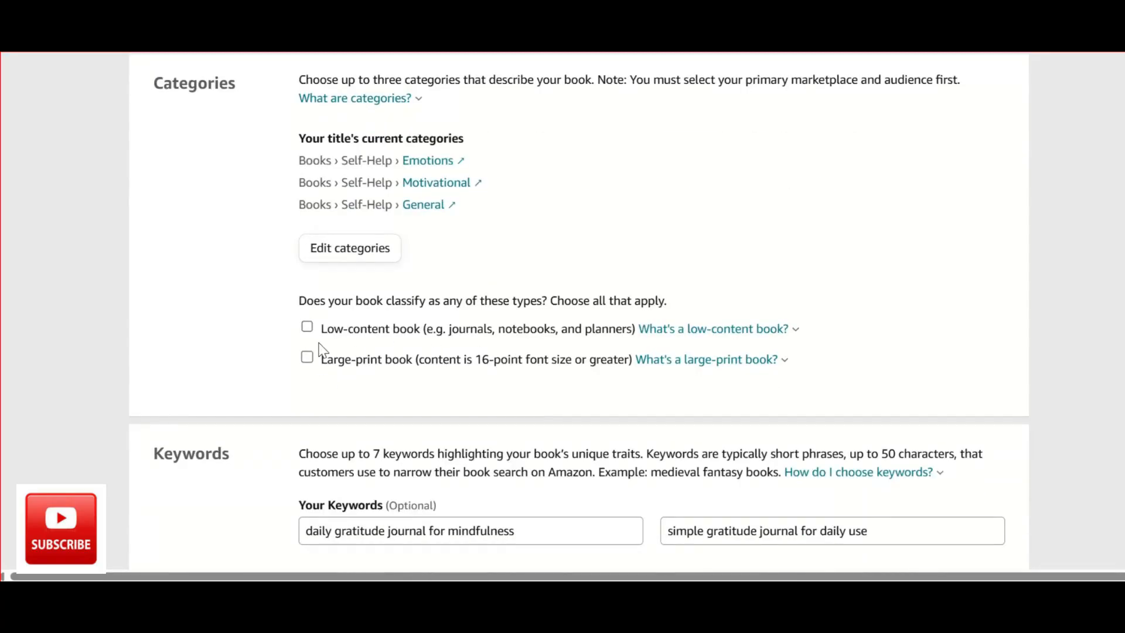
scroll(326, 371, "down", 2)
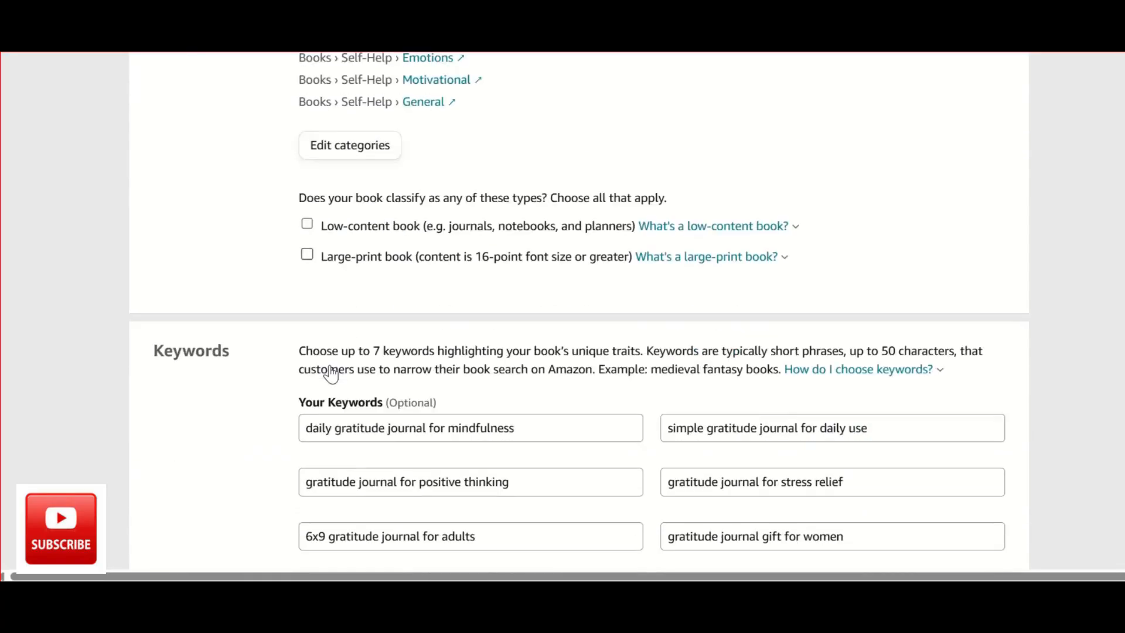
scroll(339, 229, "down", 3)
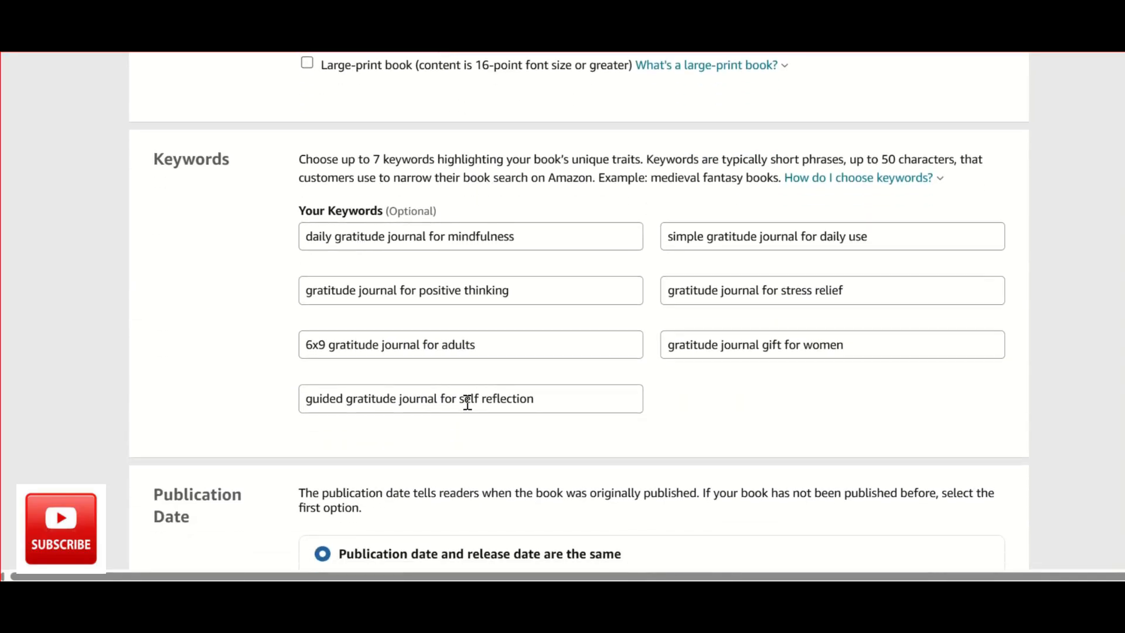
scroll(468, 402, "down", 4)
scroll(467, 402, "down", 1)
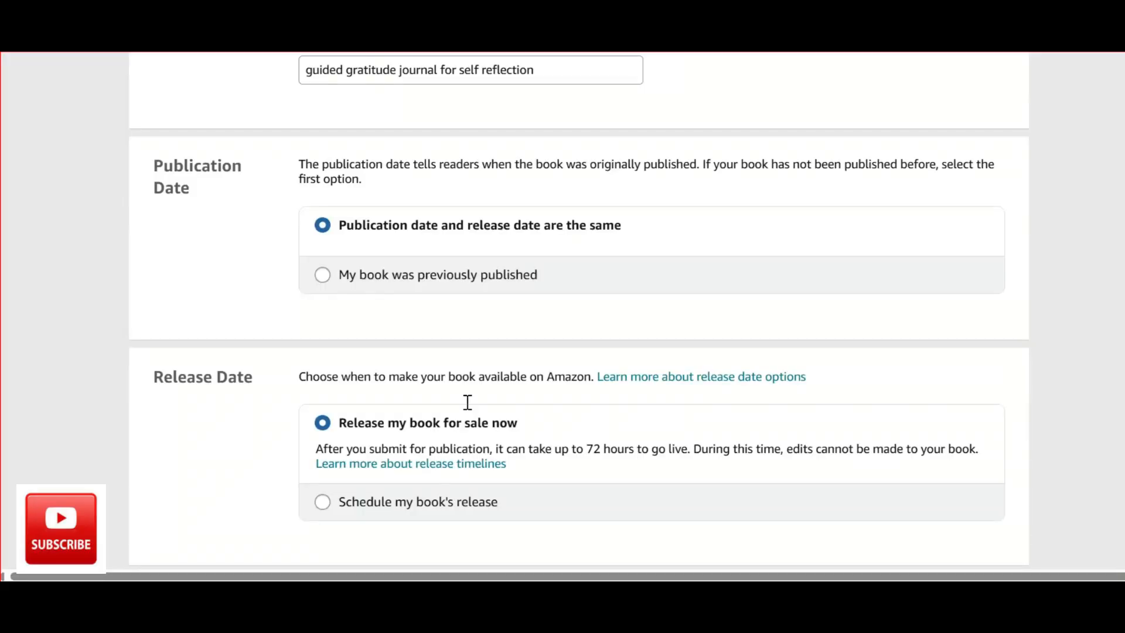
scroll(468, 402, "down", 3)
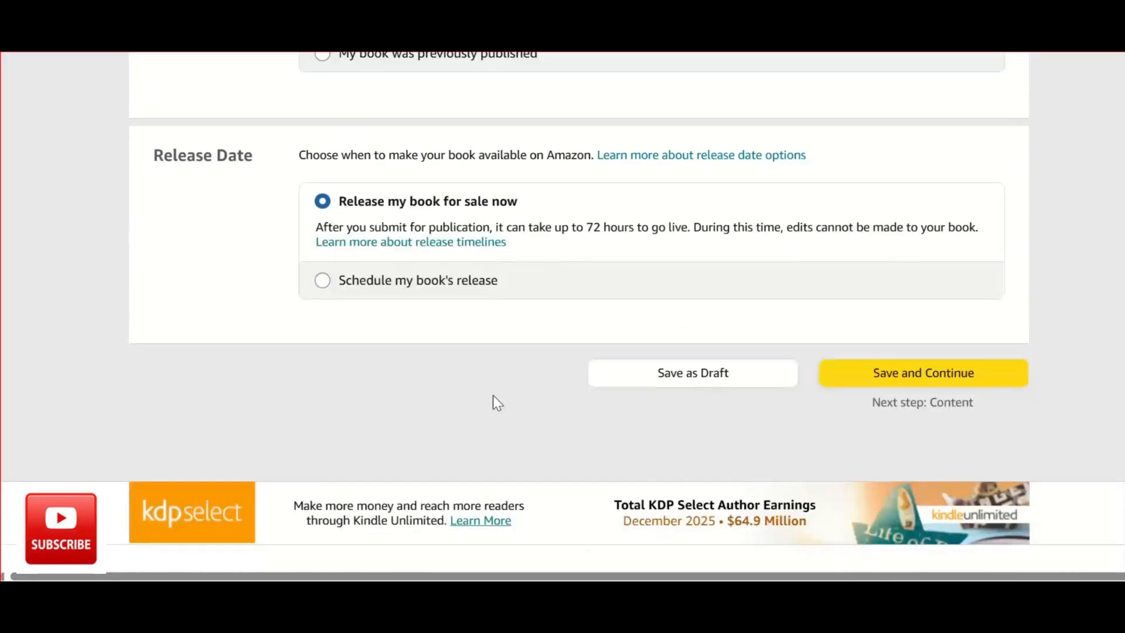
left_click(912, 382)
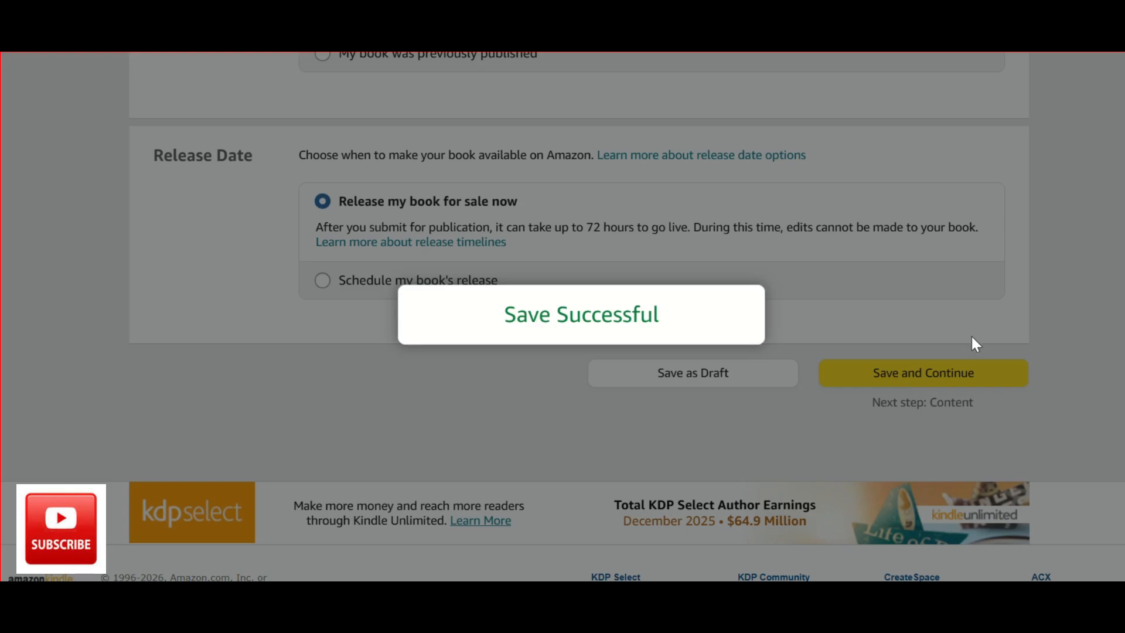
Review the paperback's ISBN options, the ink and paper type choices, and the help note explaining them.
scroll(781, 370, "down", 3)
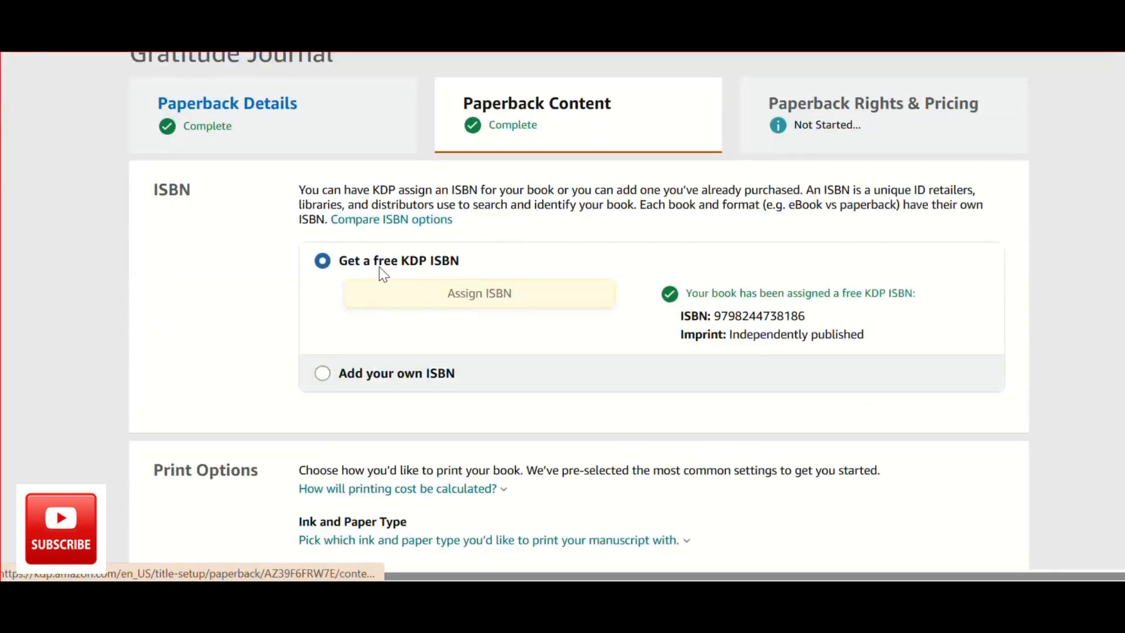
scroll(545, 298, "down", 3)
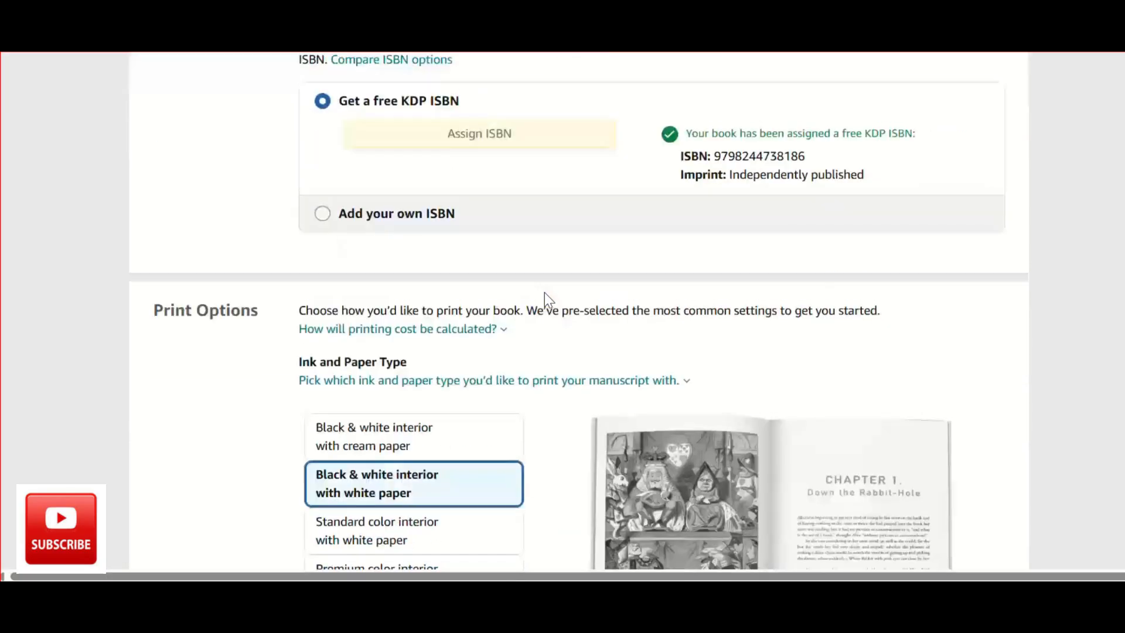
scroll(543, 293, "down", 2)
left_click(351, 244)
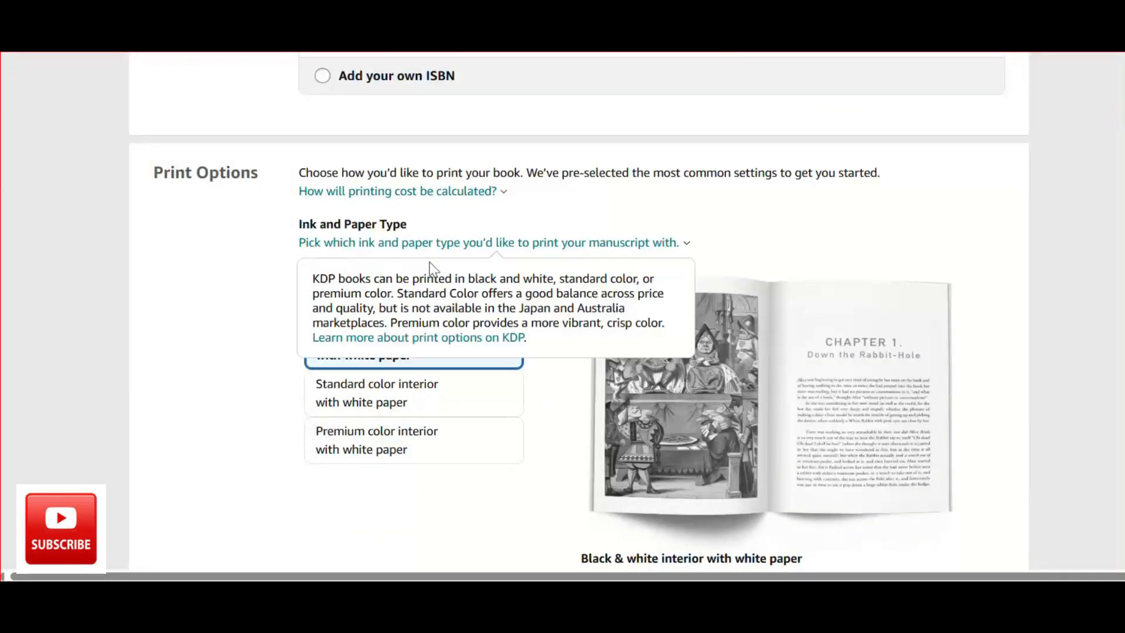
left_click(259, 364)
scroll(380, 363, "down", 1)
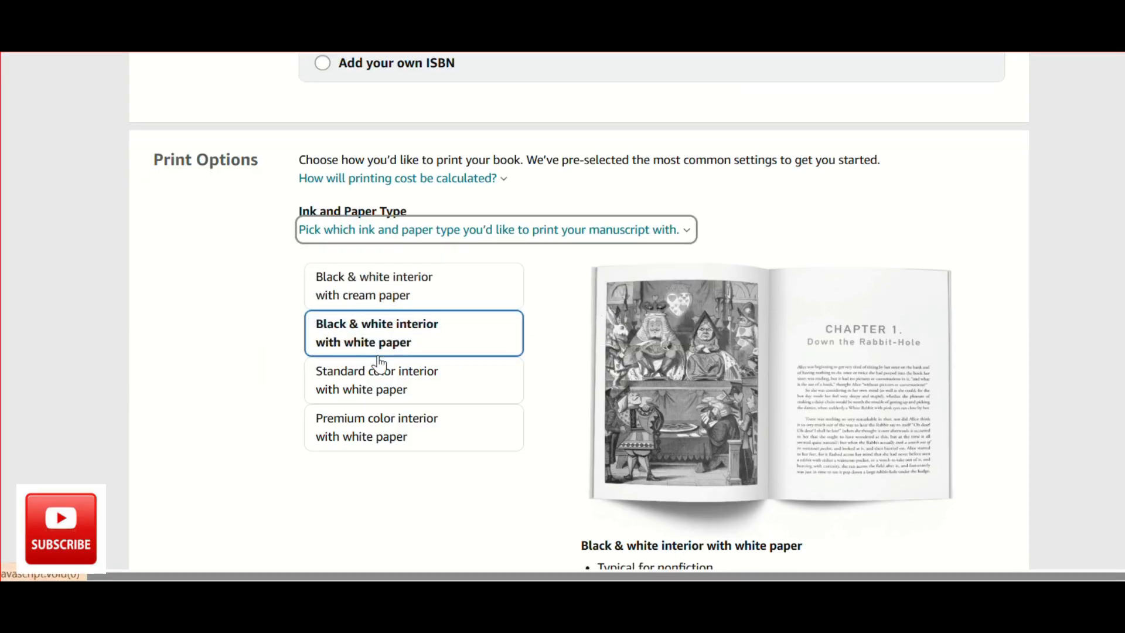
Select the 6 x 9 in trim size and check the bleed settings and paperback cover finish.
scroll(379, 363, "down", 5)
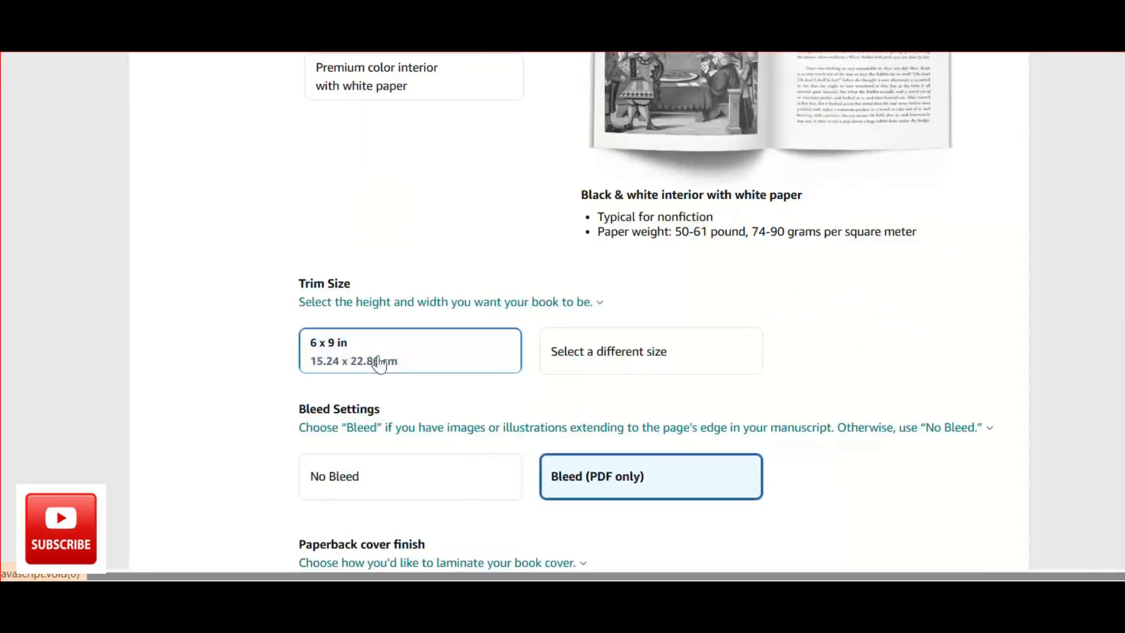
left_click(380, 363)
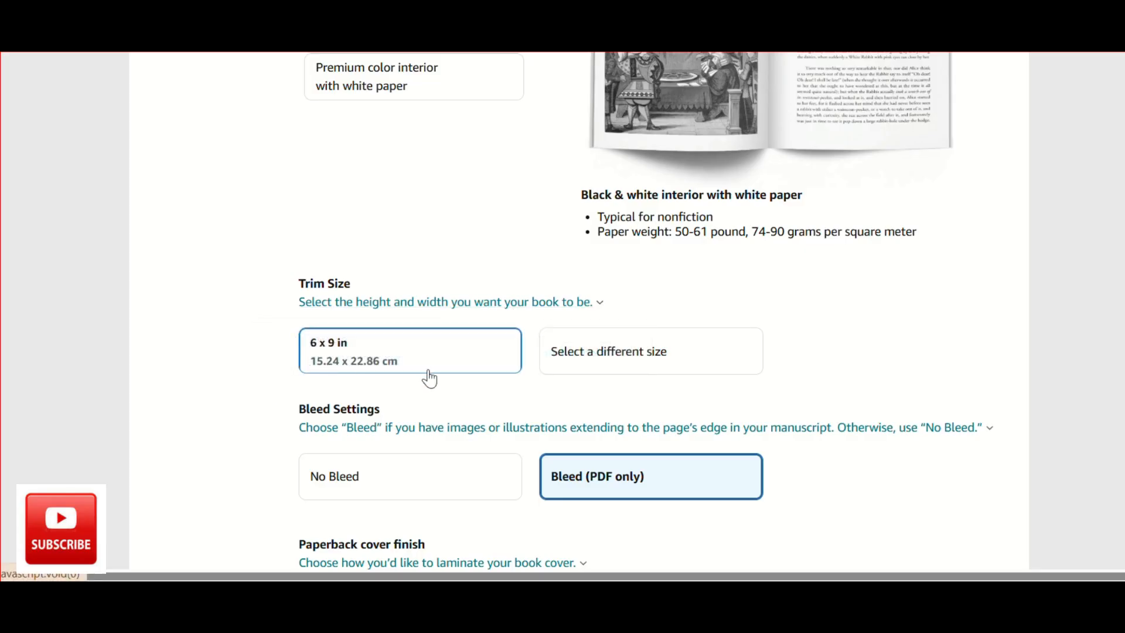
scroll(428, 378, "down", 2)
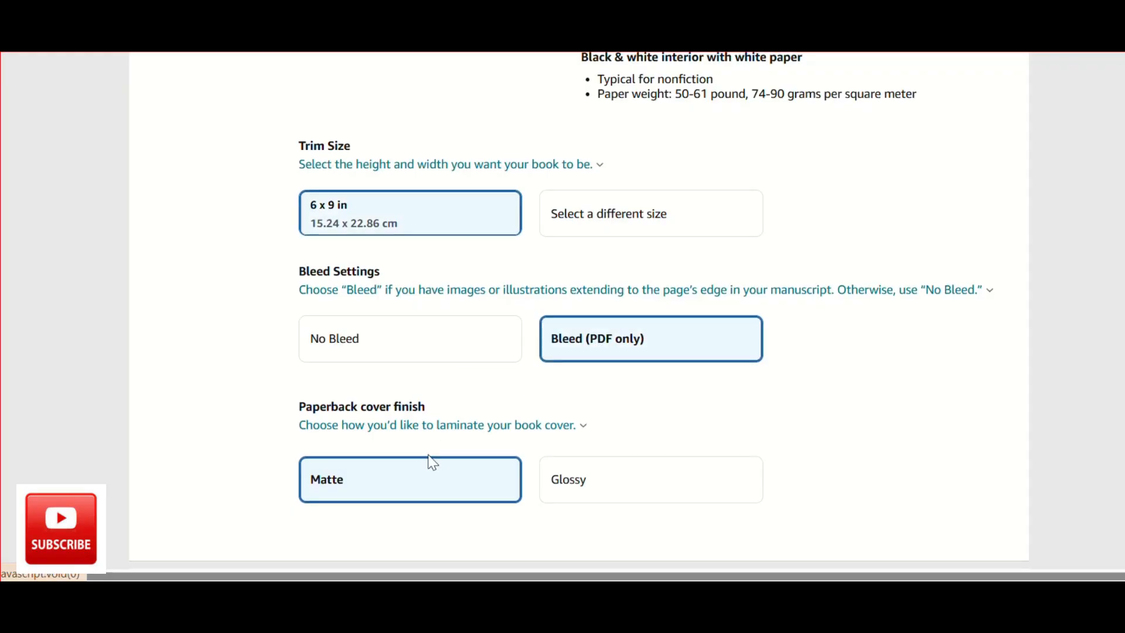
scroll(431, 461, "down", 2)
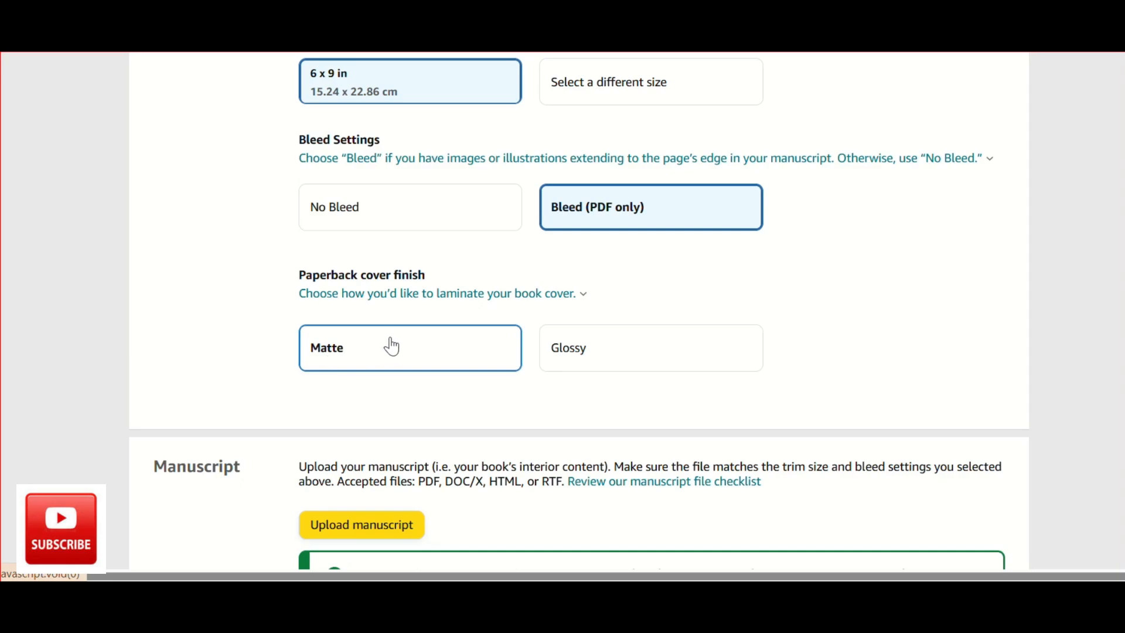
scroll(369, 353, "down", 2)
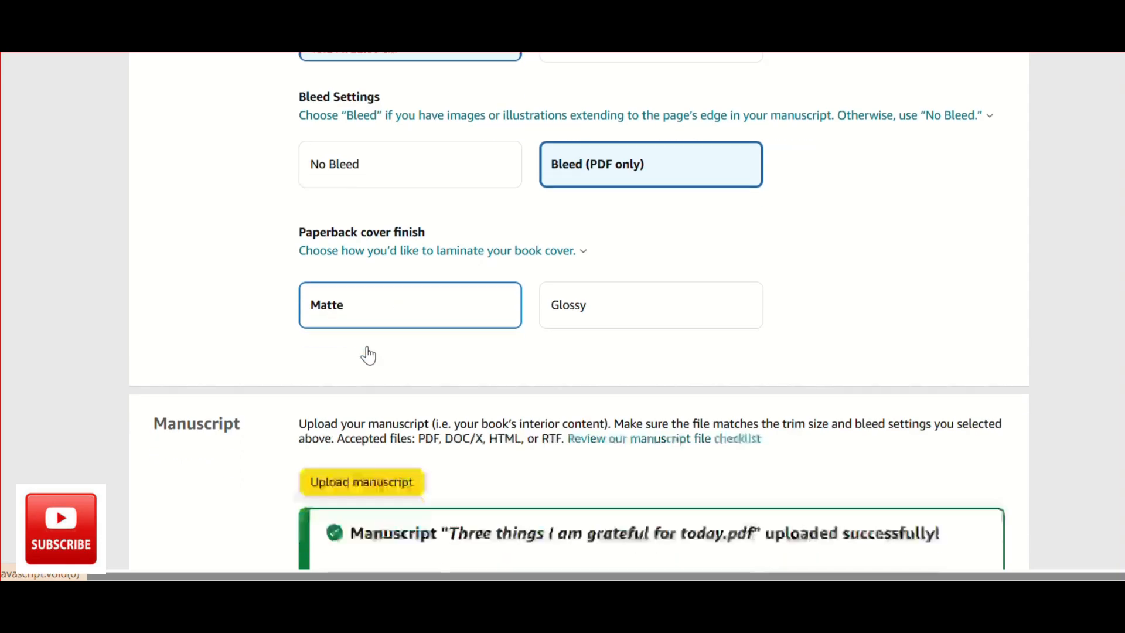
Check the uploaded manuscript, the cover file and barcode option, and the AI-generated content answers.
scroll(368, 354, "down", 4)
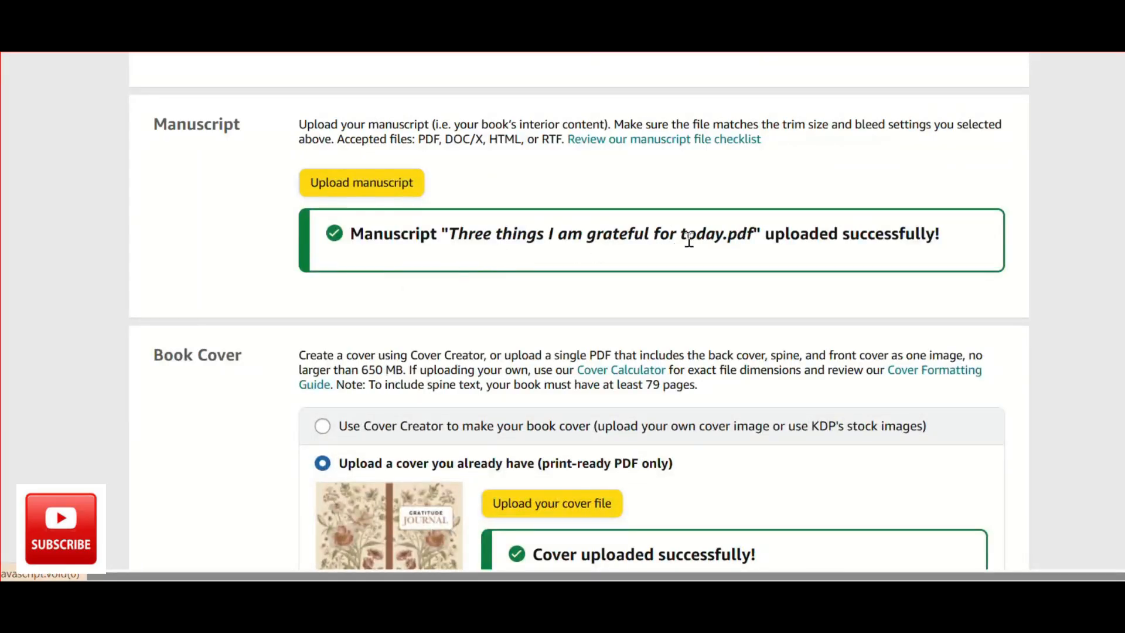
scroll(690, 240, "down", 3)
scroll(689, 245, "down", 1)
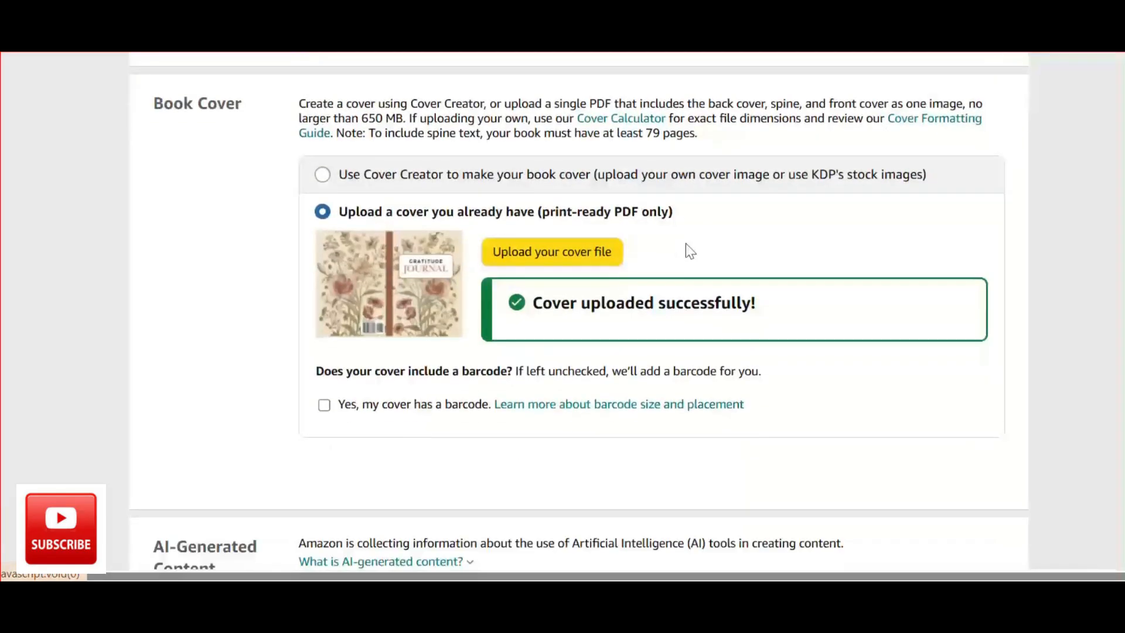
scroll(680, 322, "down", 1)
scroll(689, 324, "down", 5)
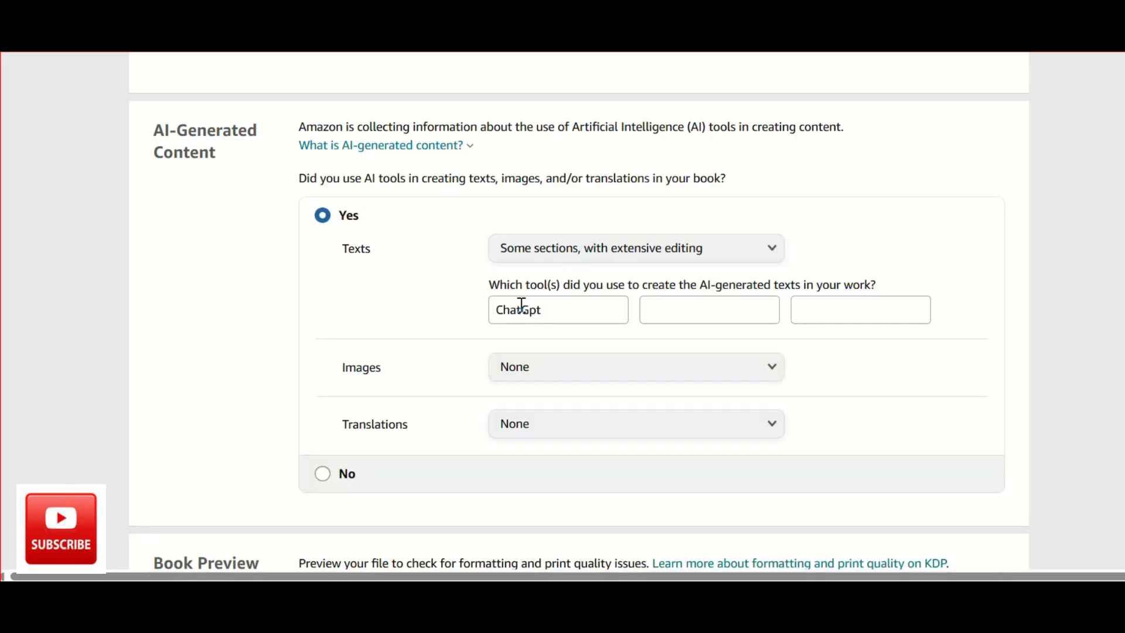
scroll(555, 316, "down", 1)
scroll(555, 316, "down", 2)
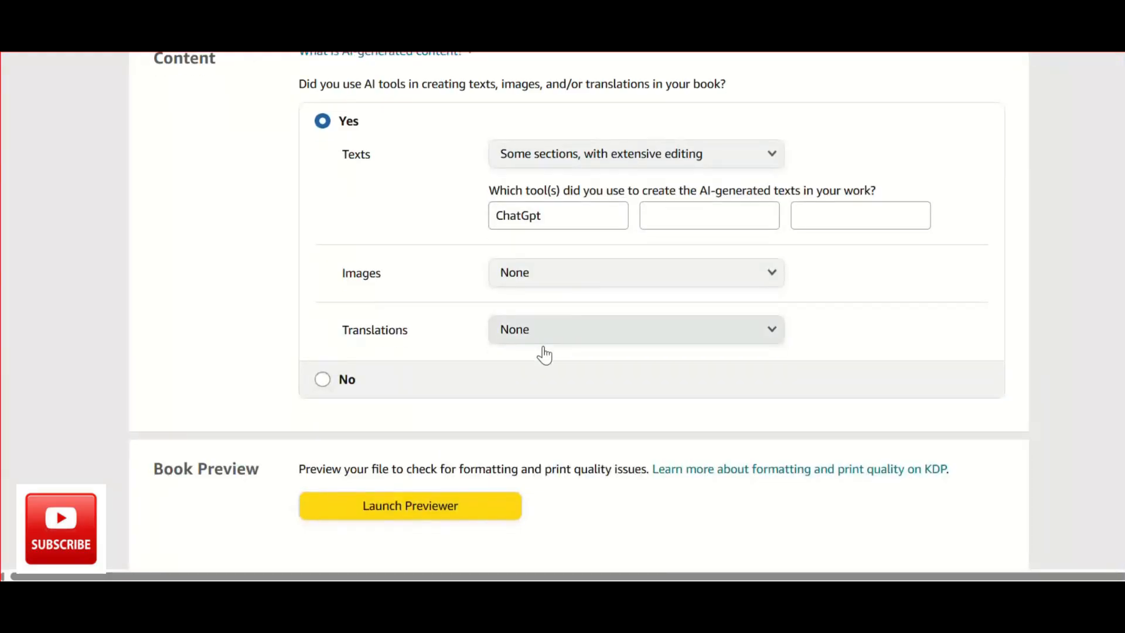
Launch the print previewer and page through the paperback from the cover to pages 4-5.
scroll(544, 355, "down", 2)
scroll(544, 355, "down", 2)
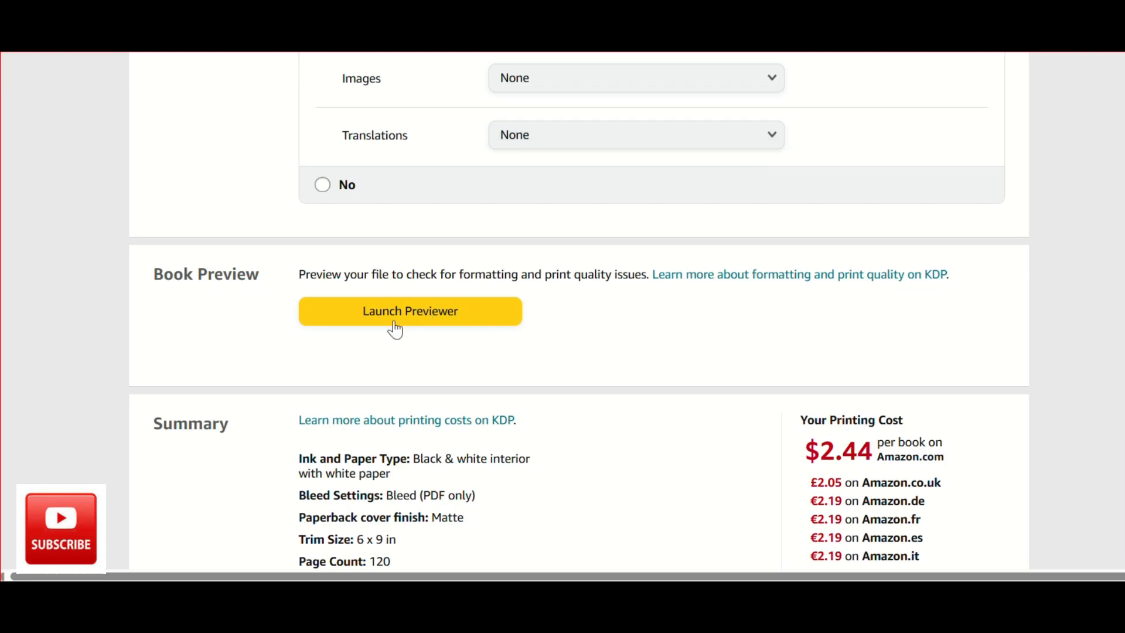
left_click(410, 311)
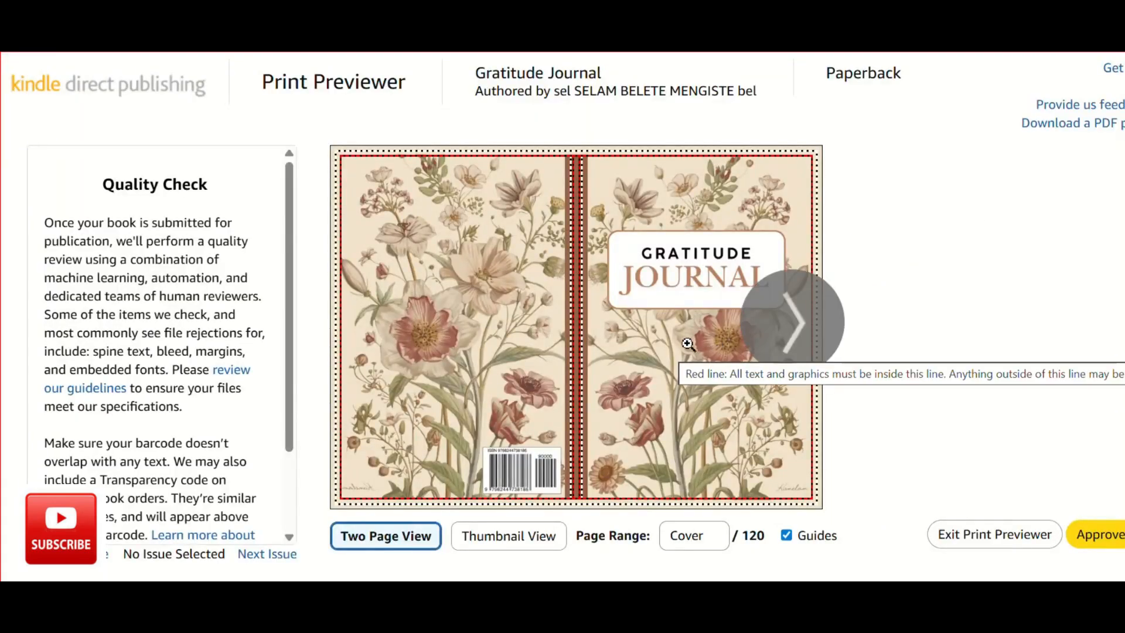
left_click(769, 326)
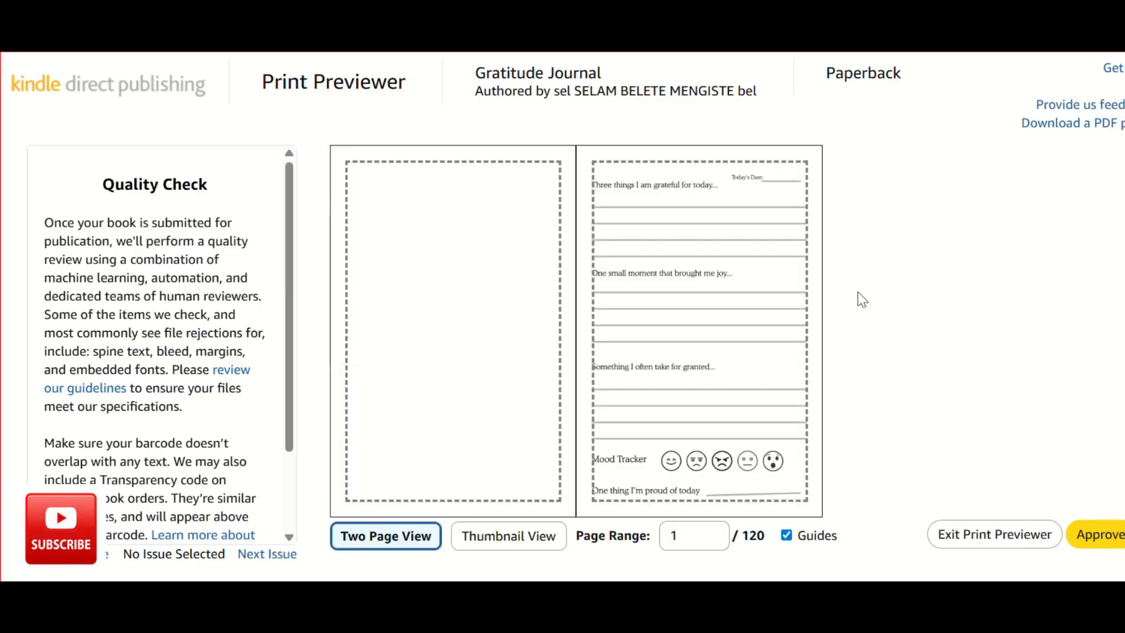
mouse_move(723, 296)
left_click(370, 309)
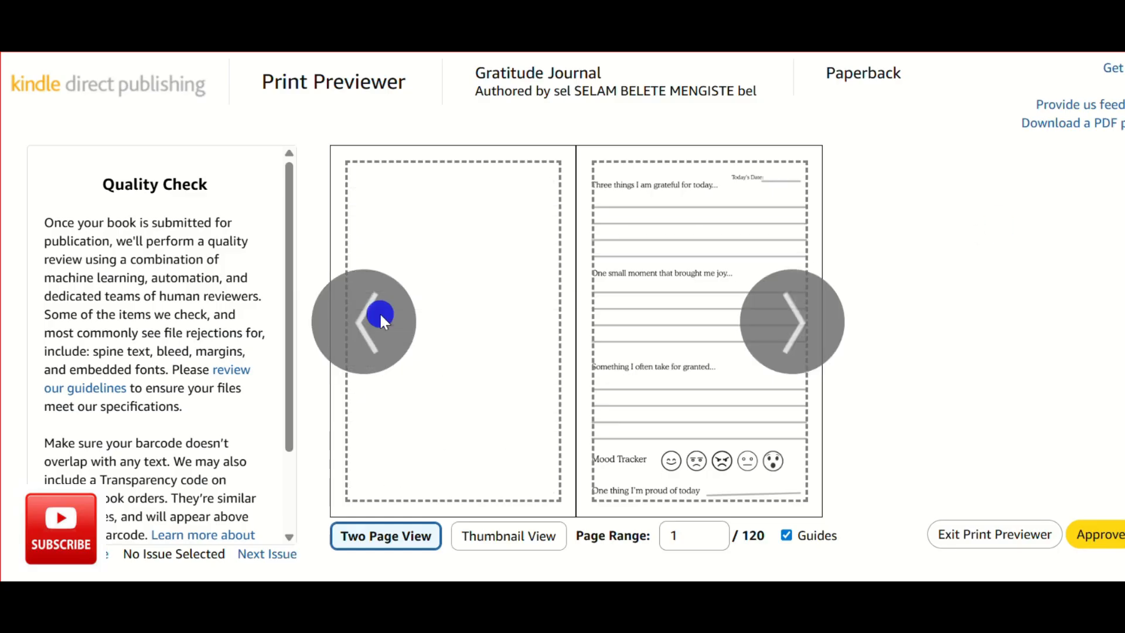
left_click(757, 312)
left_click(767, 314)
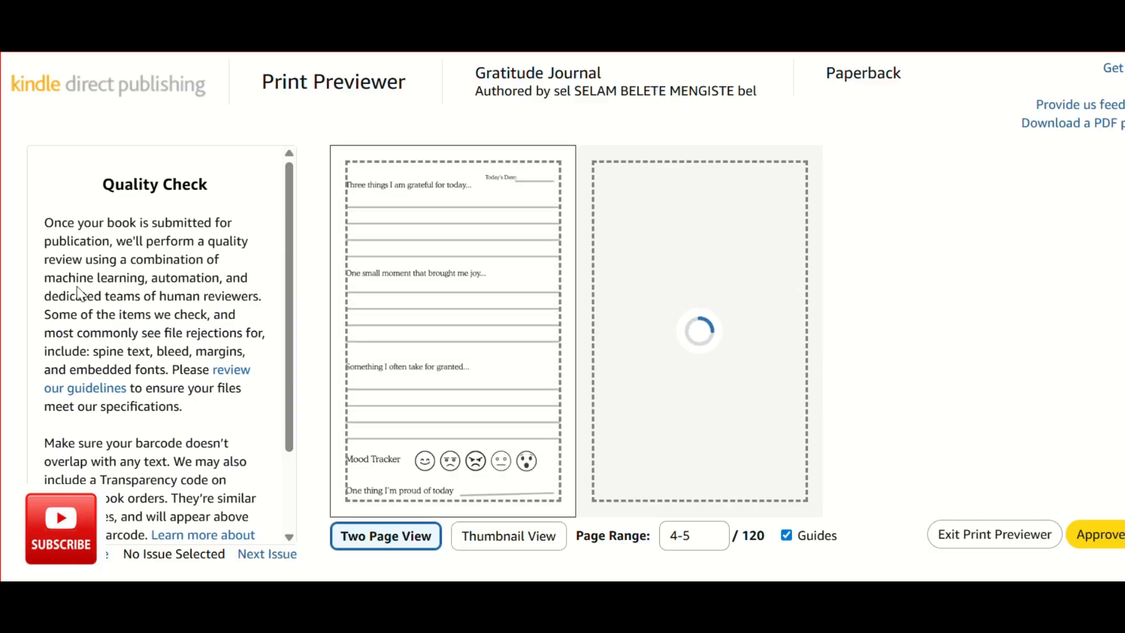
Read the quality check notes on barcodes and file specifications, and advance the preview to pages 6-7.
left_click_drag(53, 222, 158, 516)
scroll(158, 516, "down", 2)
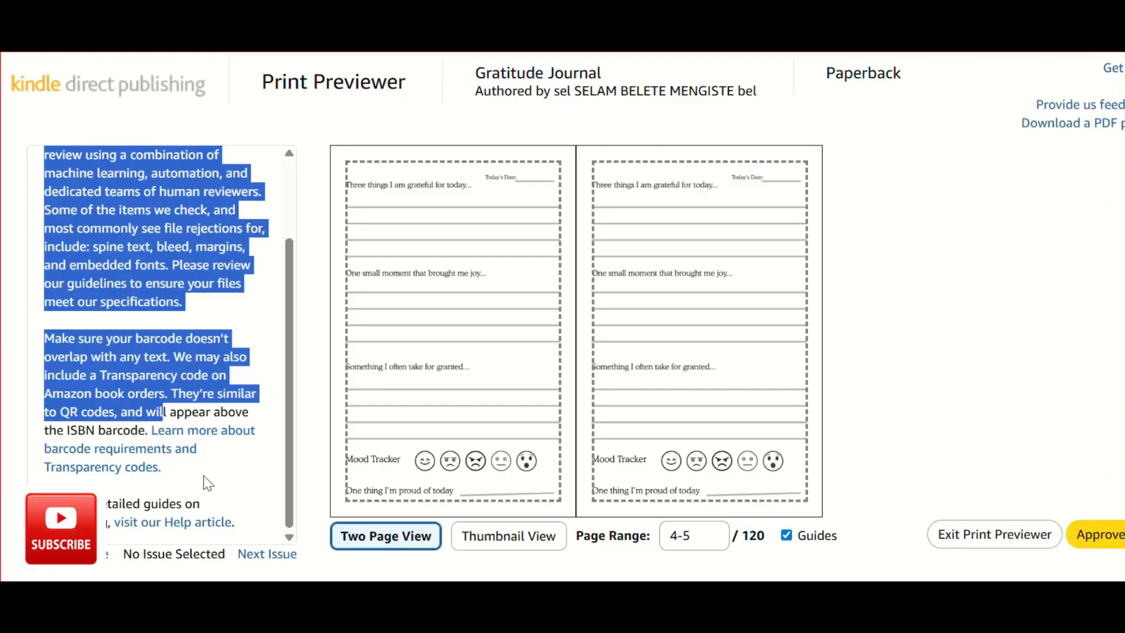
left_click(203, 476)
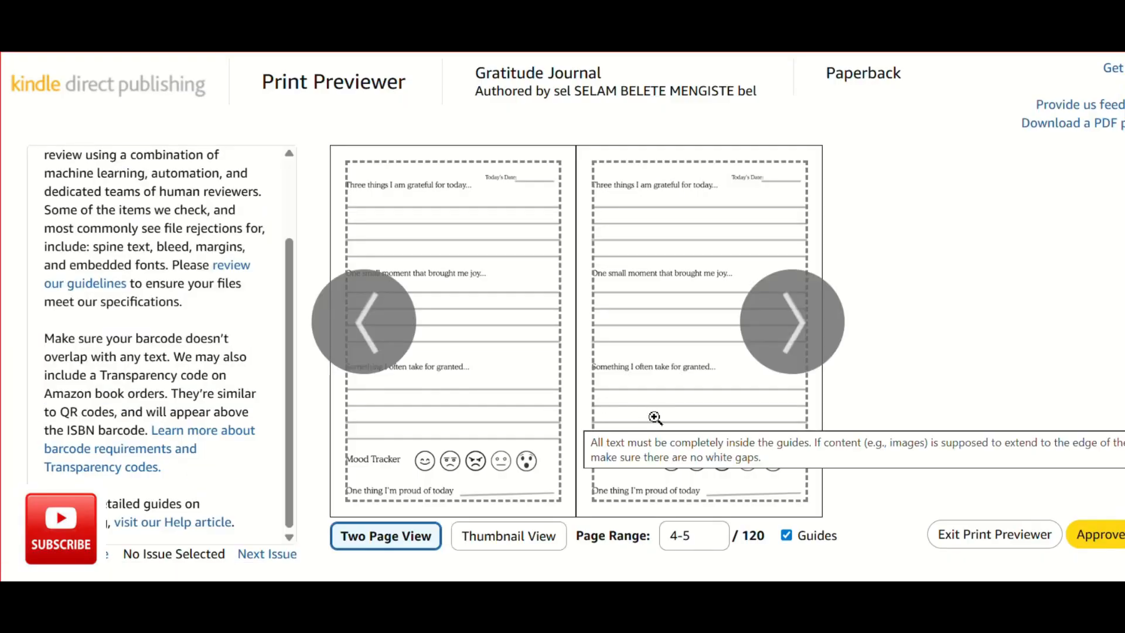
left_click(827, 286)
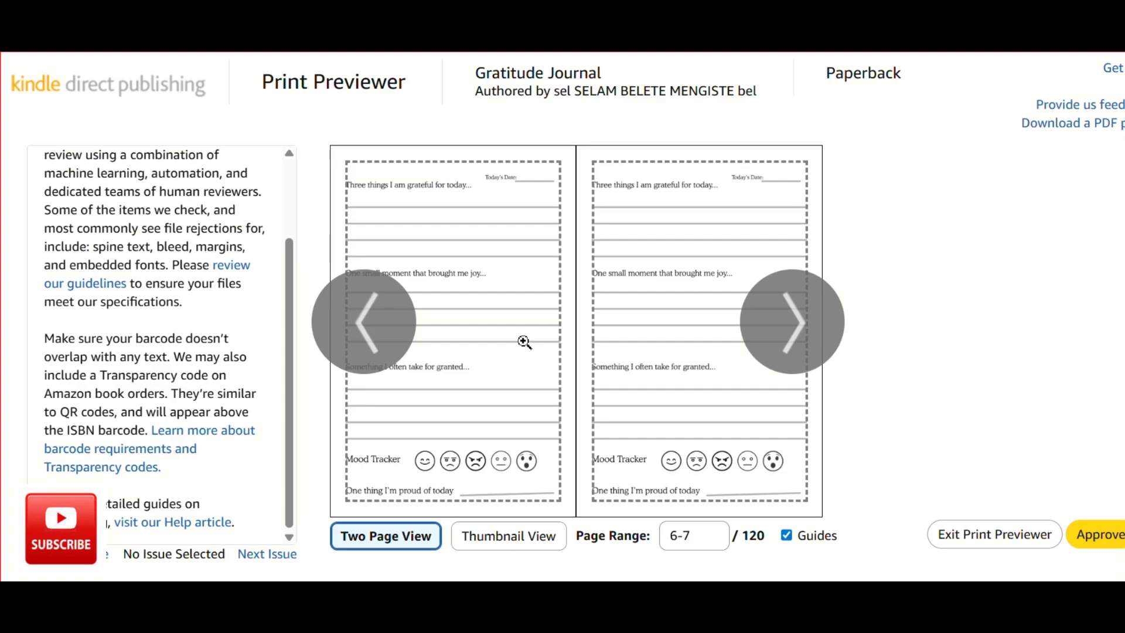
Advance the print preview to pages 8-9 and approve the paperback proof.
mouse_move(629, 357)
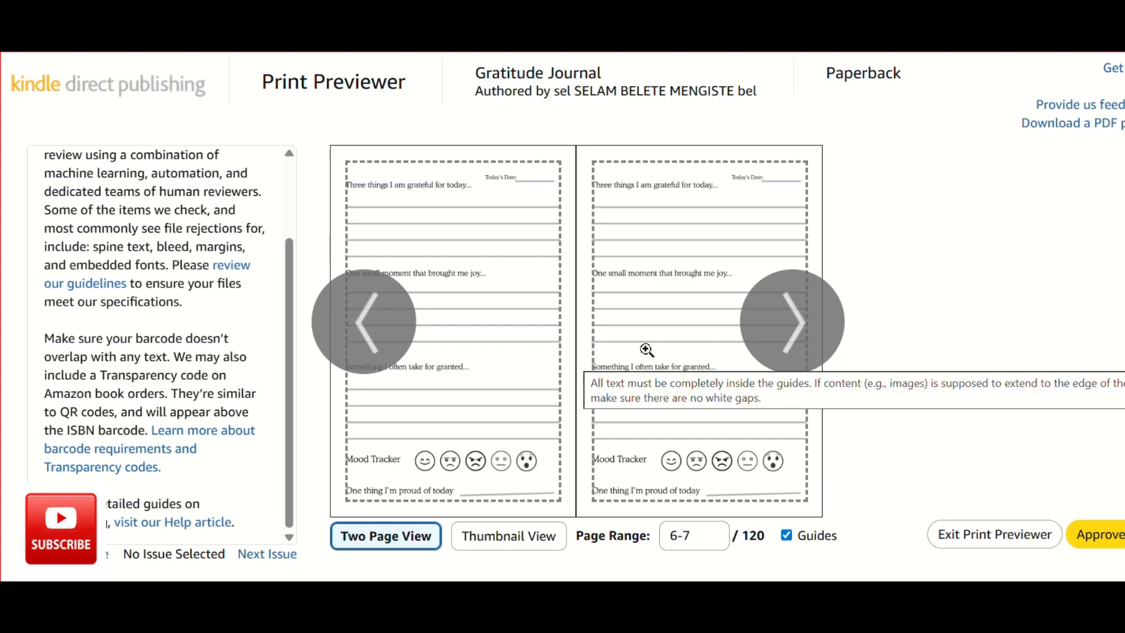
left_click(760, 338)
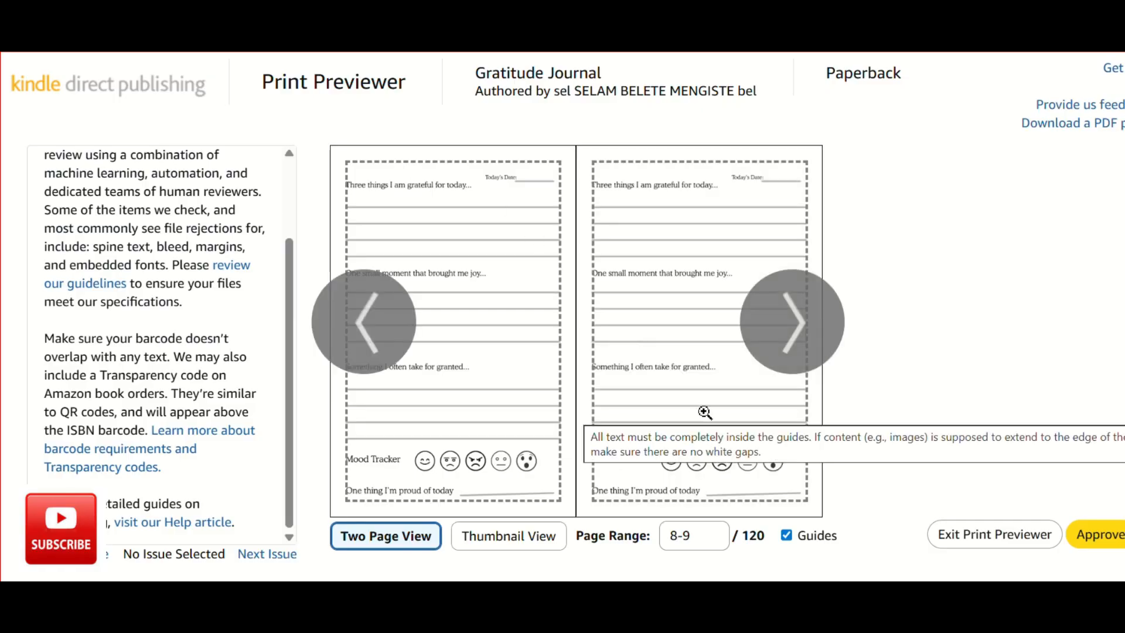
left_click(1097, 546)
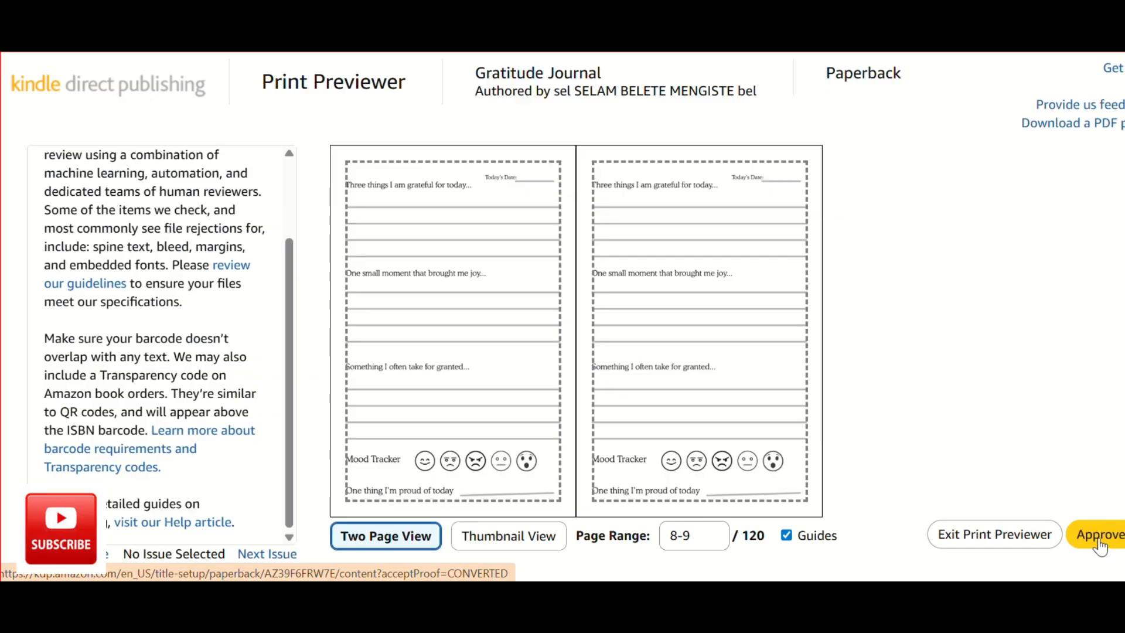
left_click(1098, 539)
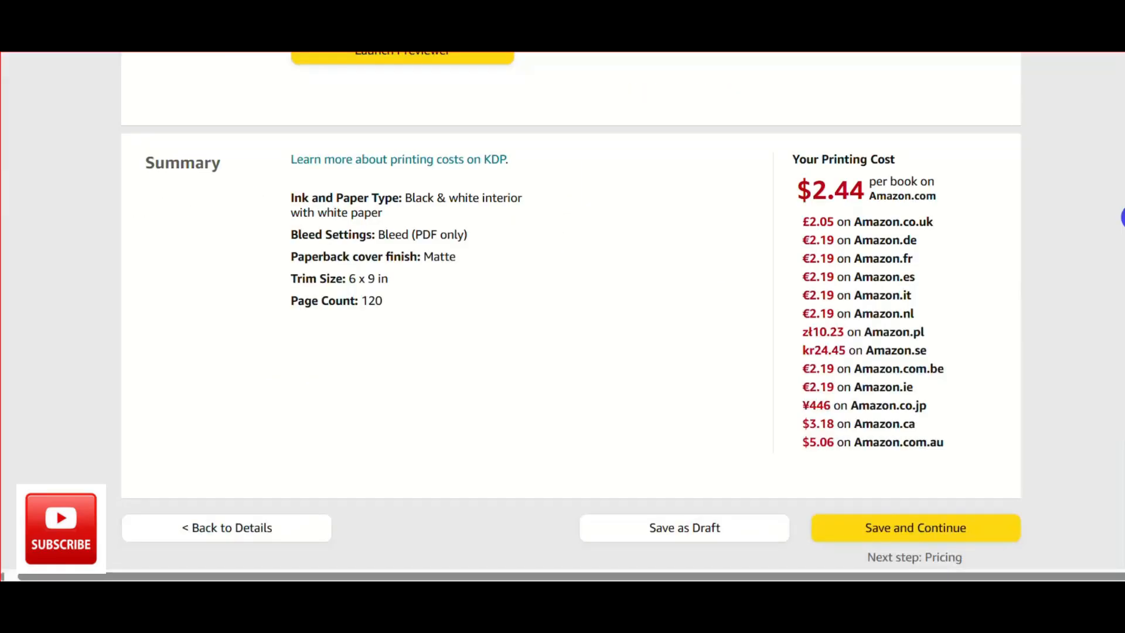
Save the paperback content, continue to rights and pricing, and check the territories and primary marketplace.
scroll(919, 407, "down", 3)
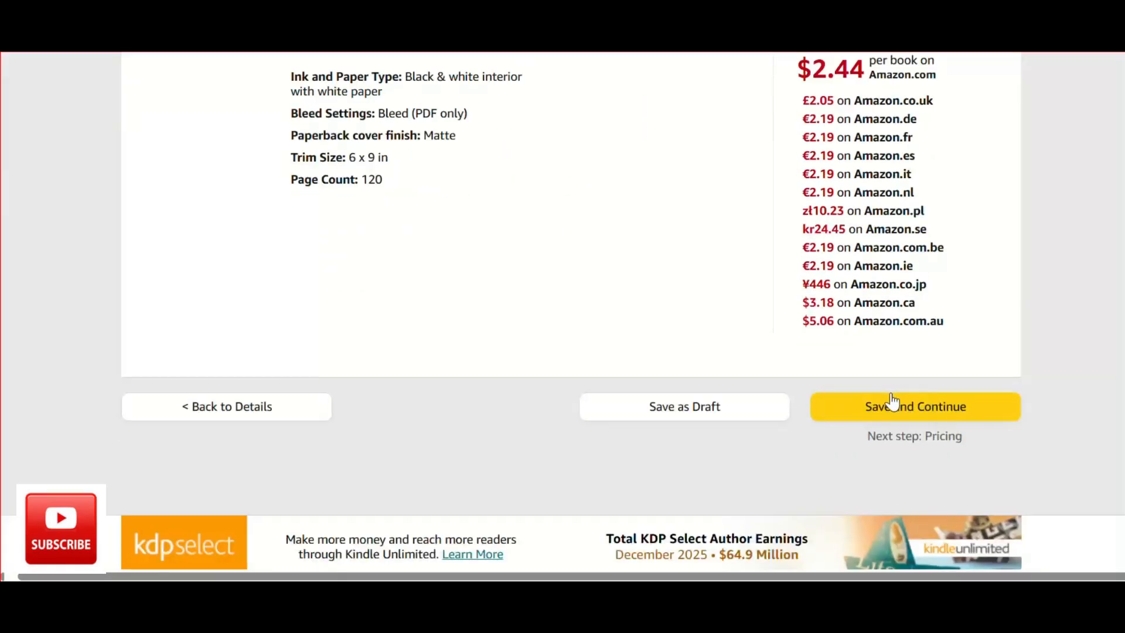
left_click(891, 407)
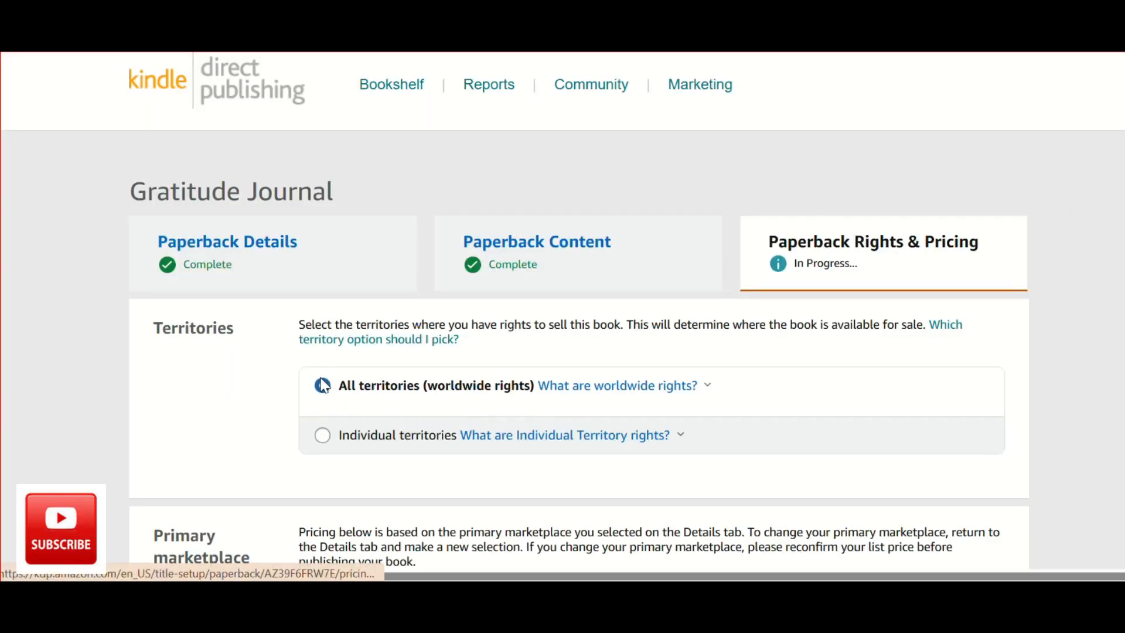
scroll(386, 419, "down", 1)
scroll(386, 404, "down", 10)
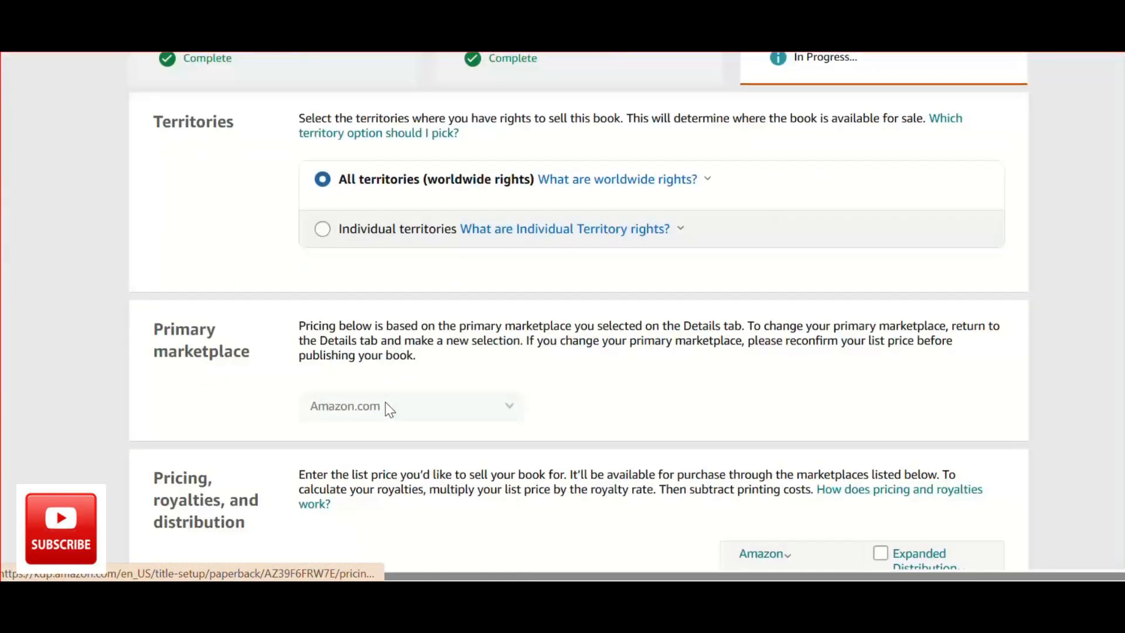
Enable Expanded Distribution for the paperback and set its Amazon.com list price to 7.99 USD.
scroll(389, 408, "down", 1)
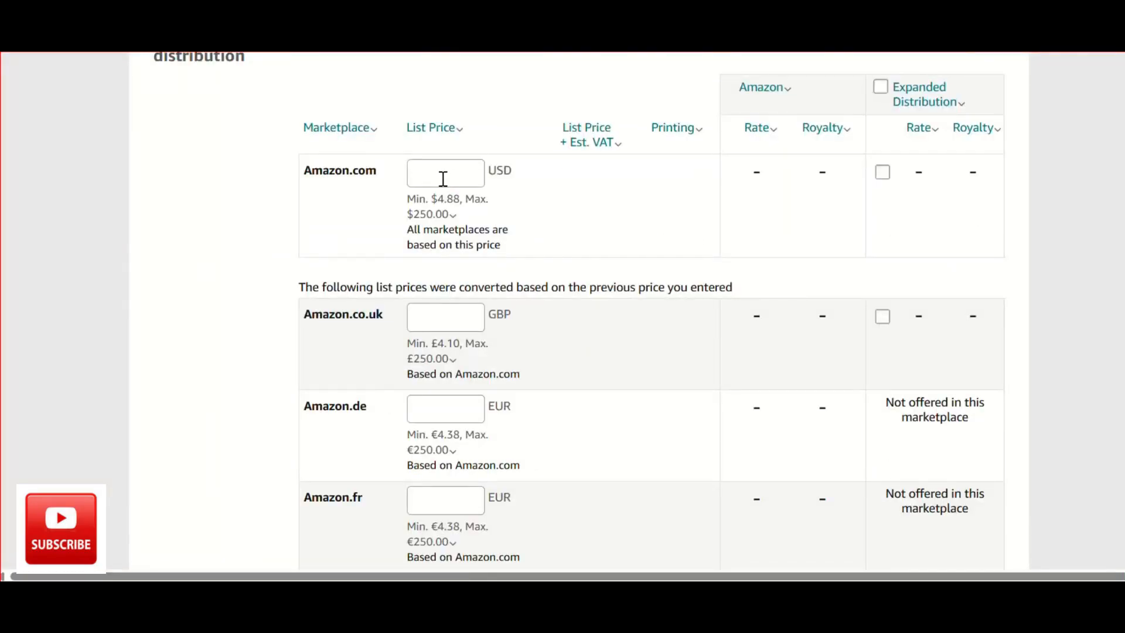
left_click(881, 88)
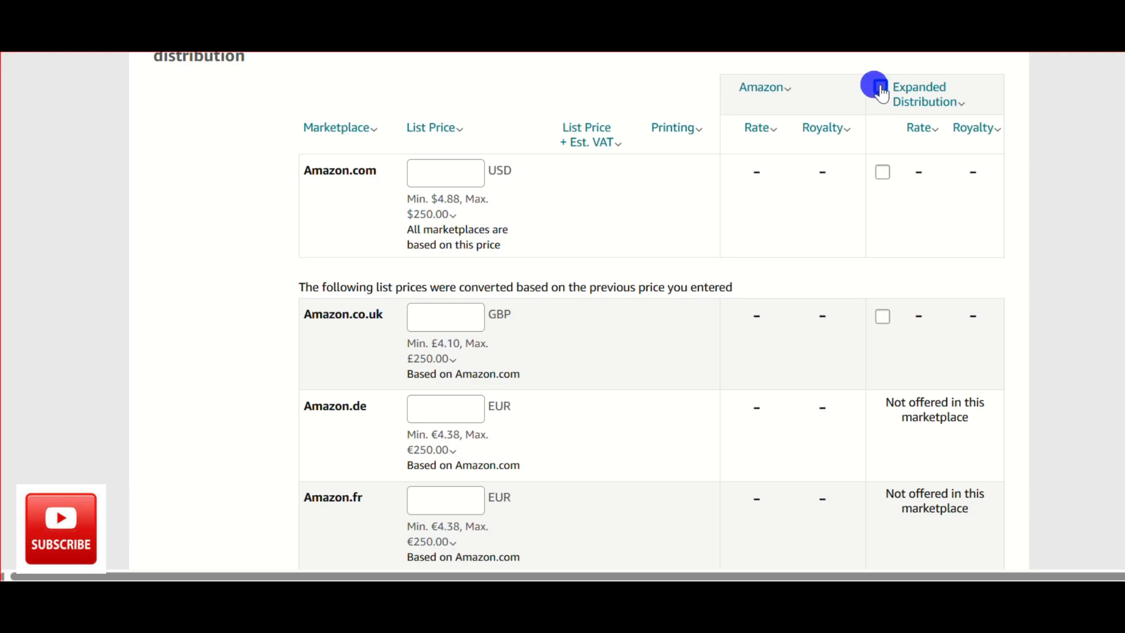
scroll(633, 197, "up", 1)
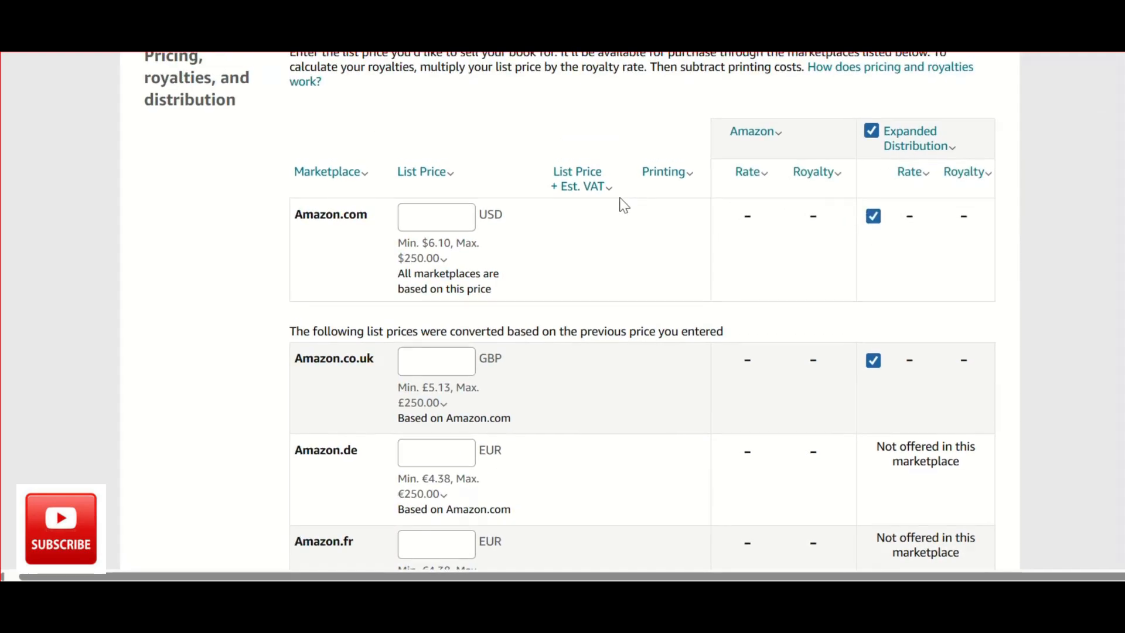
left_click(441, 214)
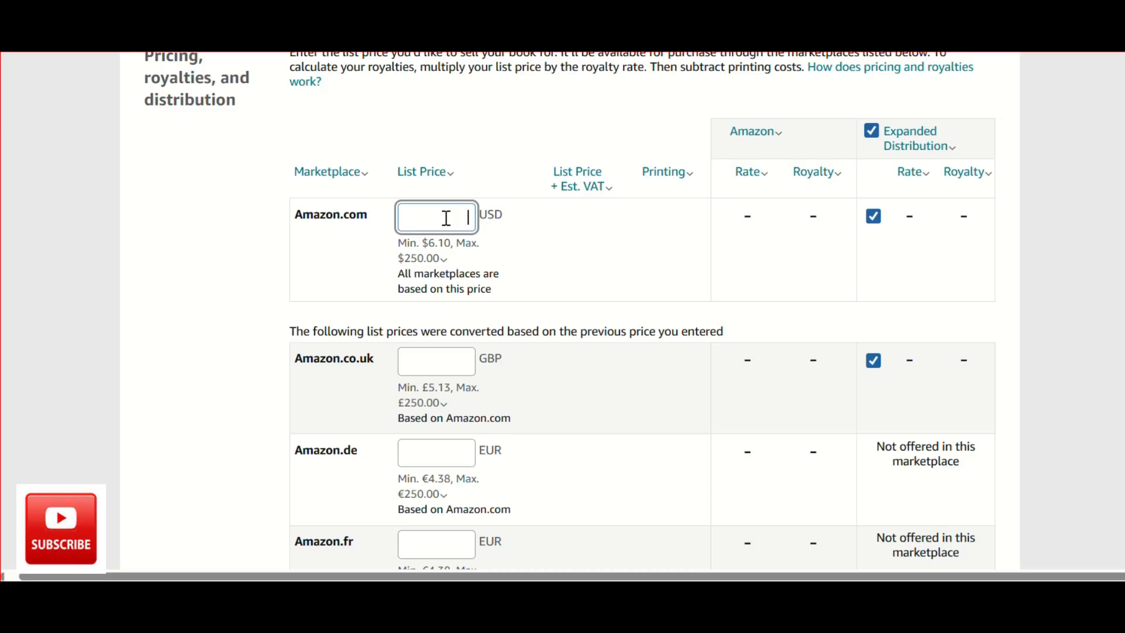
type("7.")
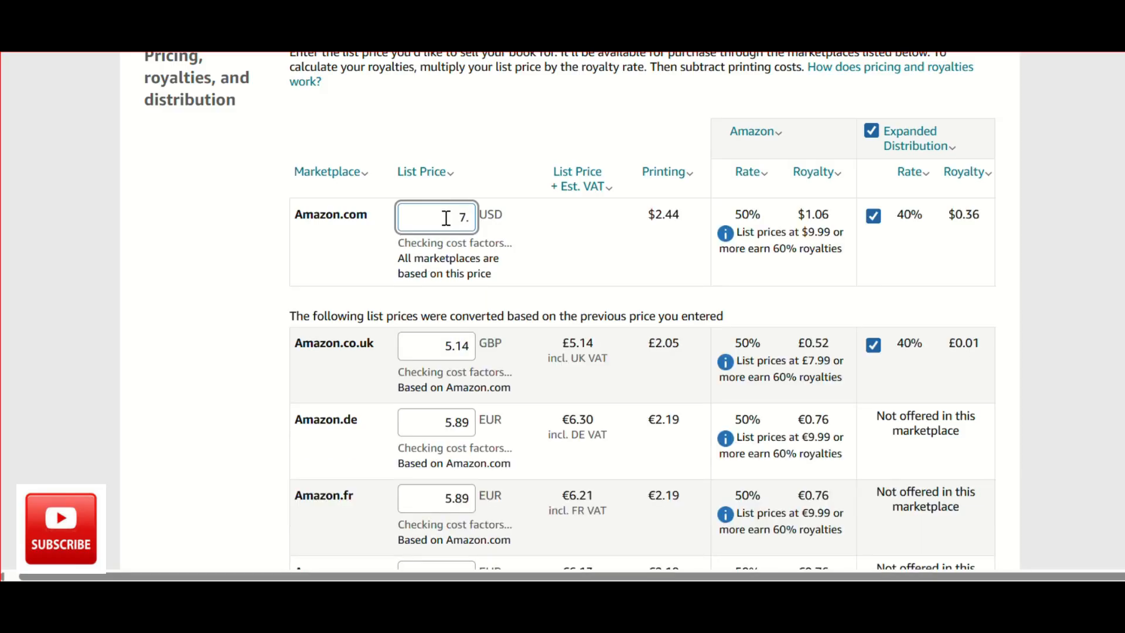
type("99")
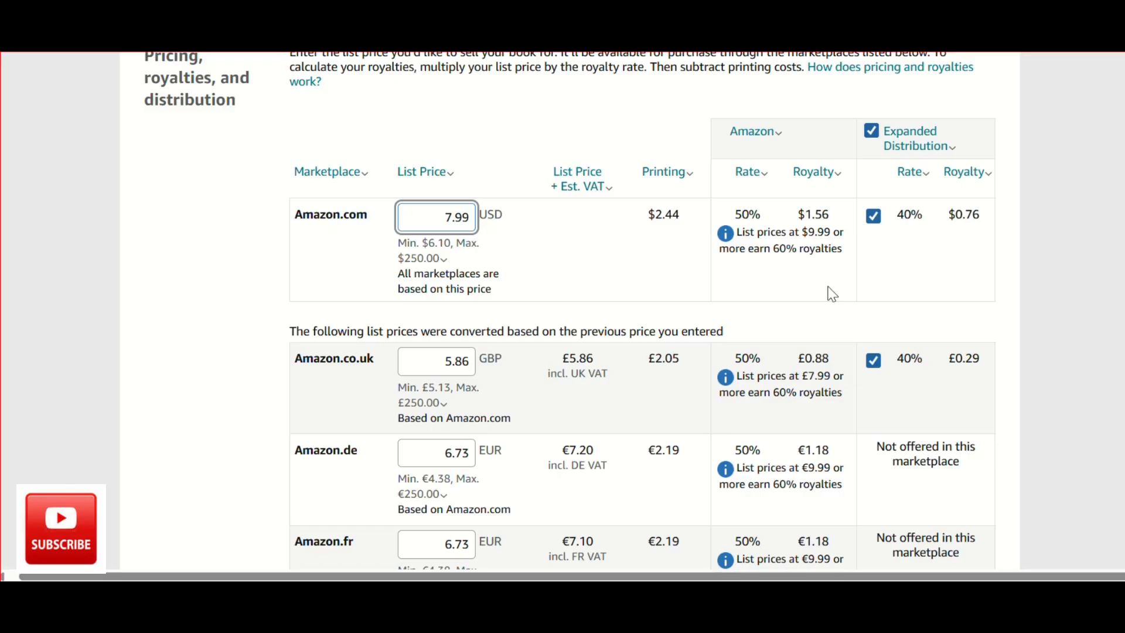
Review the royalties and converted list prices for each marketplace, the terms and conditions, and the book proof option.
scroll(828, 285, "down", 1)
scroll(828, 286, "up", 2)
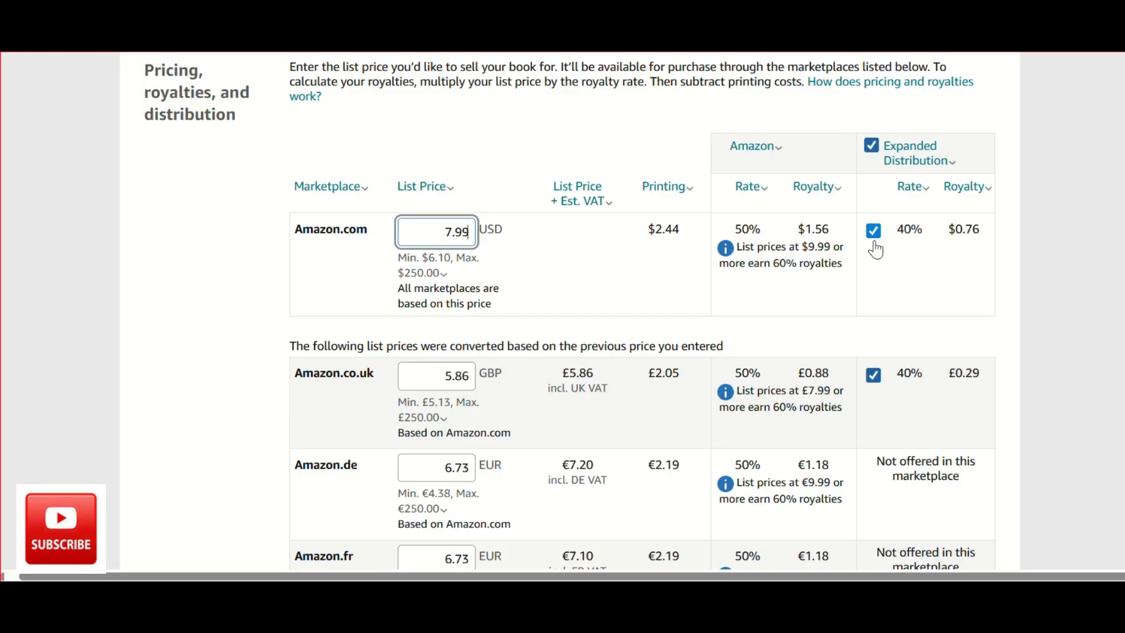
scroll(876, 249, "down", 1)
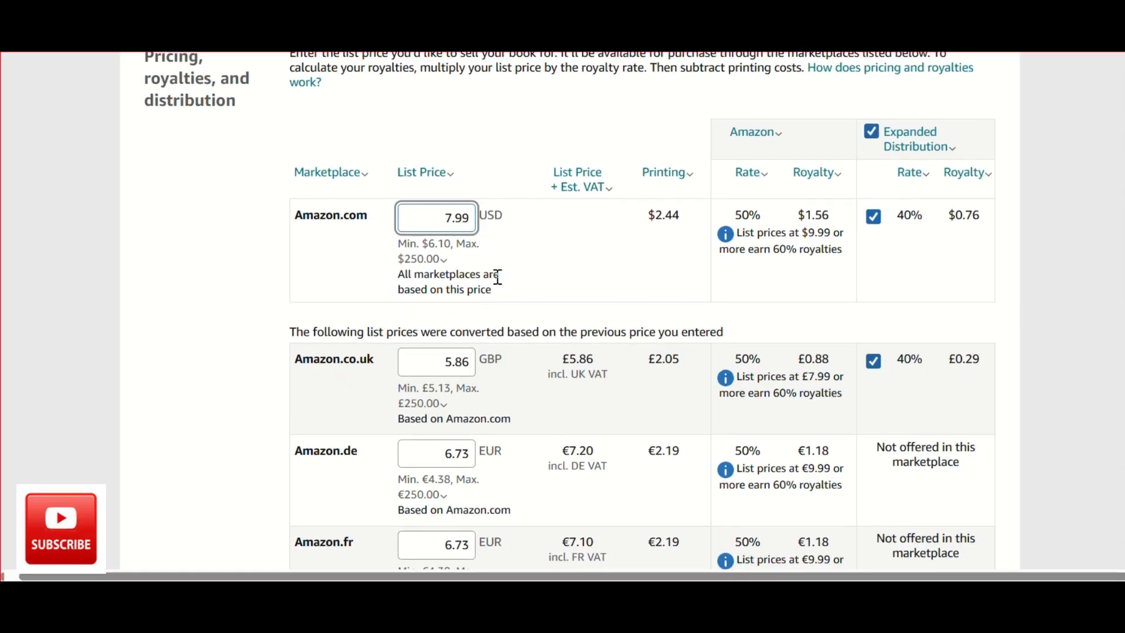
scroll(580, 359, "down", 2)
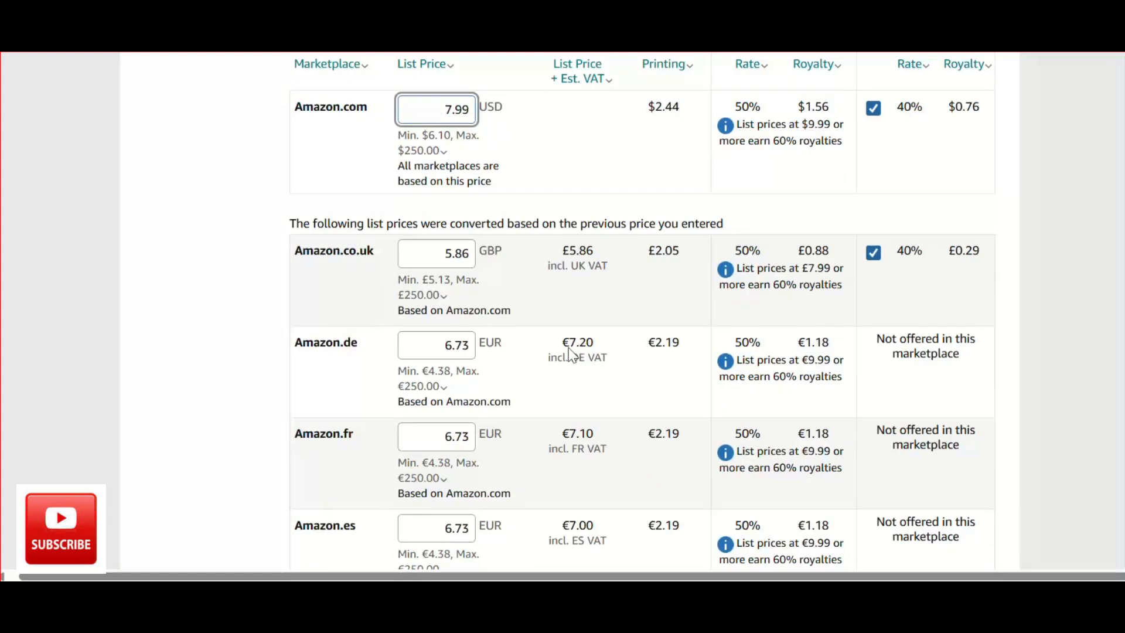
left_click_drag(436, 109, 490, 115)
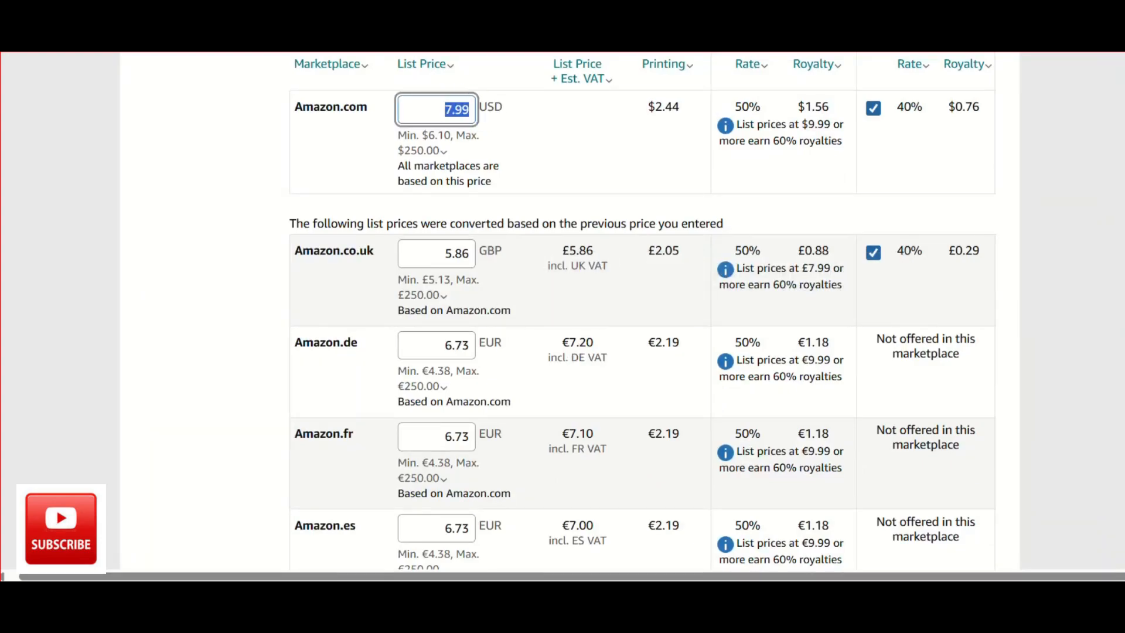
left_click(1122, 214)
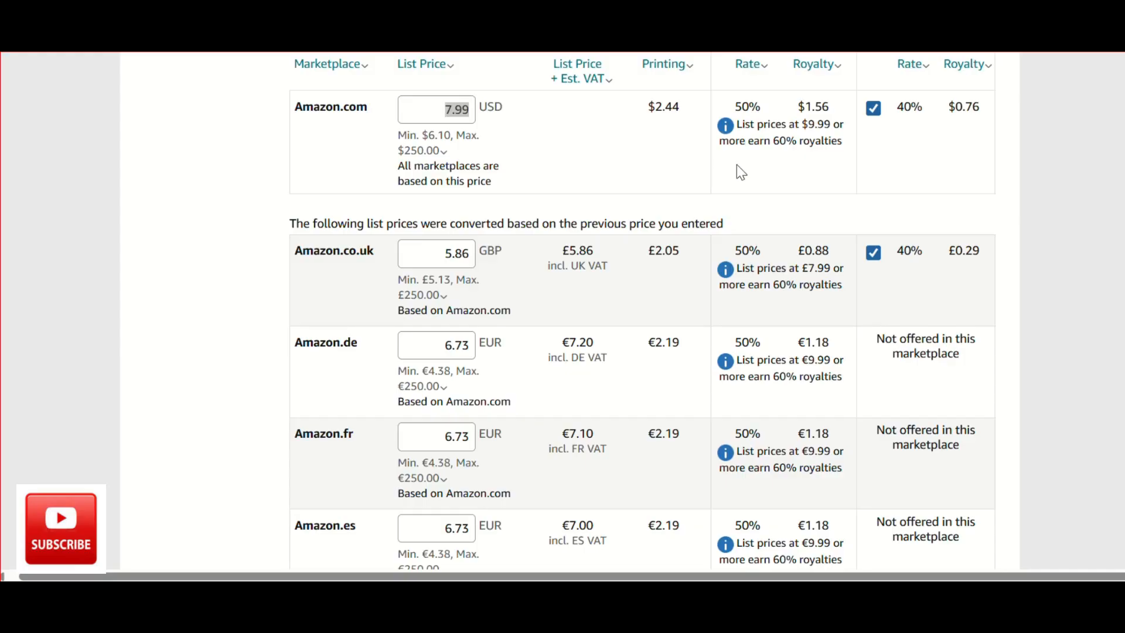
scroll(734, 331, "down", 15)
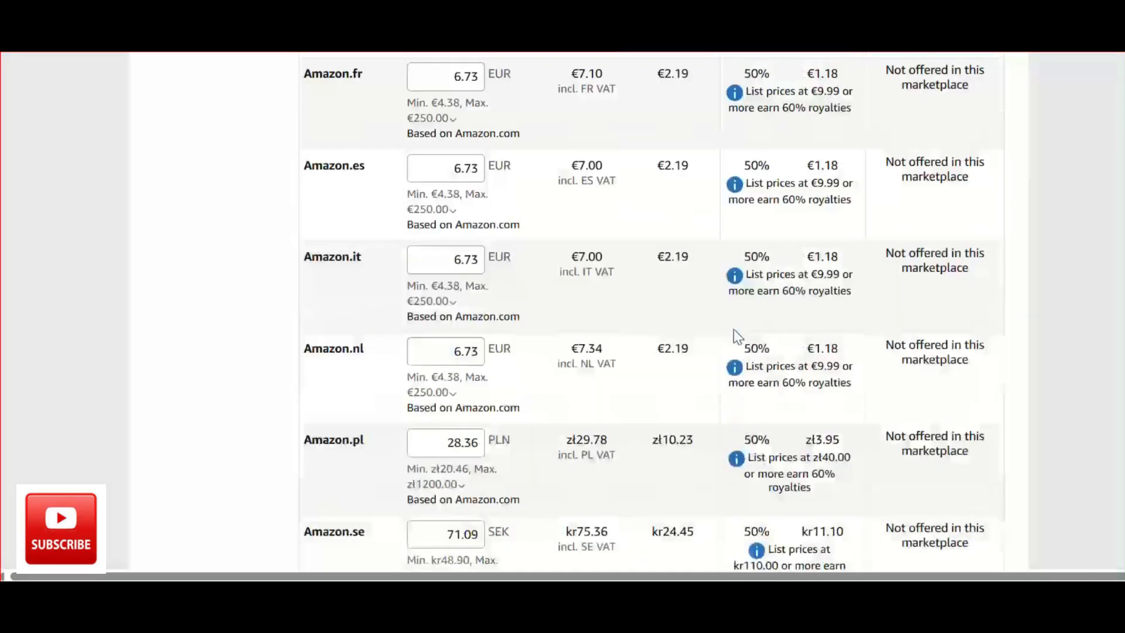
scroll(737, 337, "down", 3)
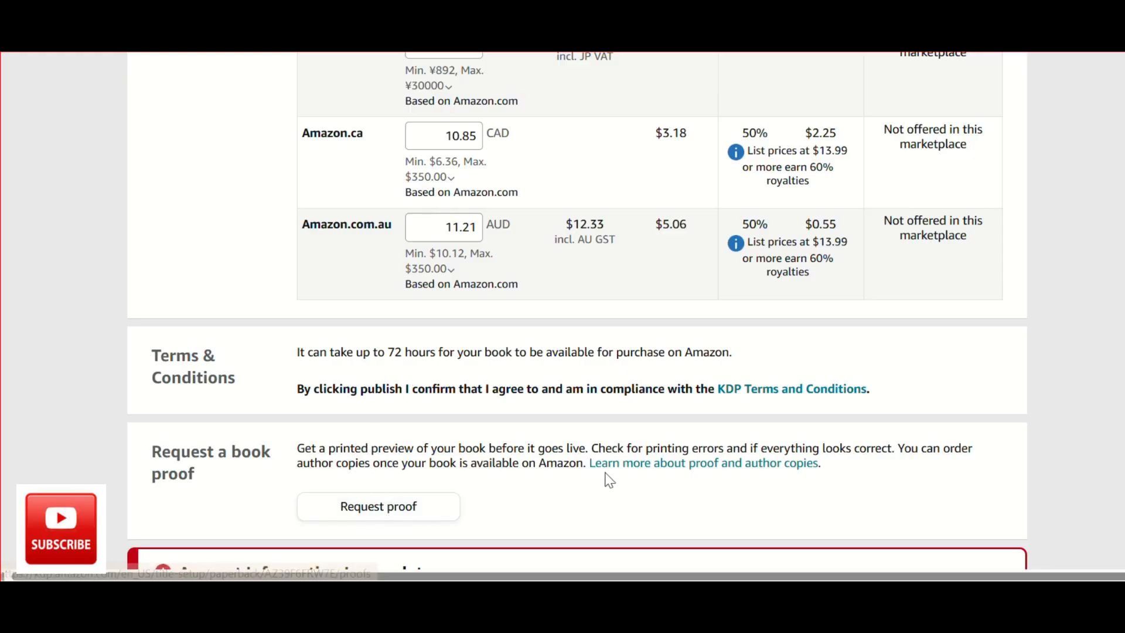
scroll(606, 478, "right", 1)
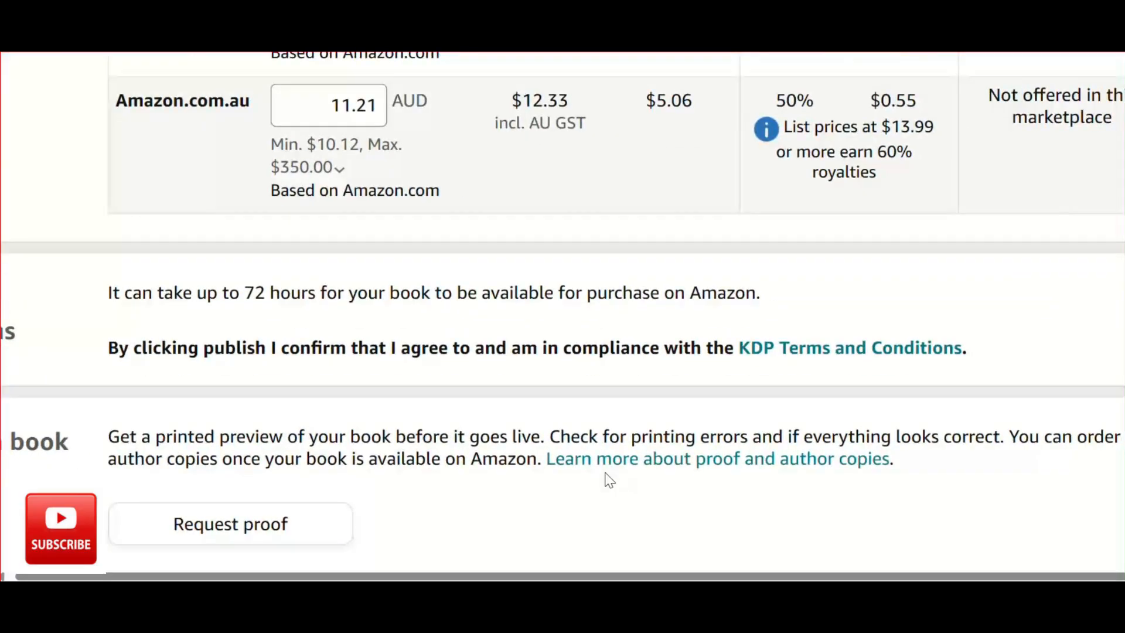
scroll(609, 479, "down", 1)
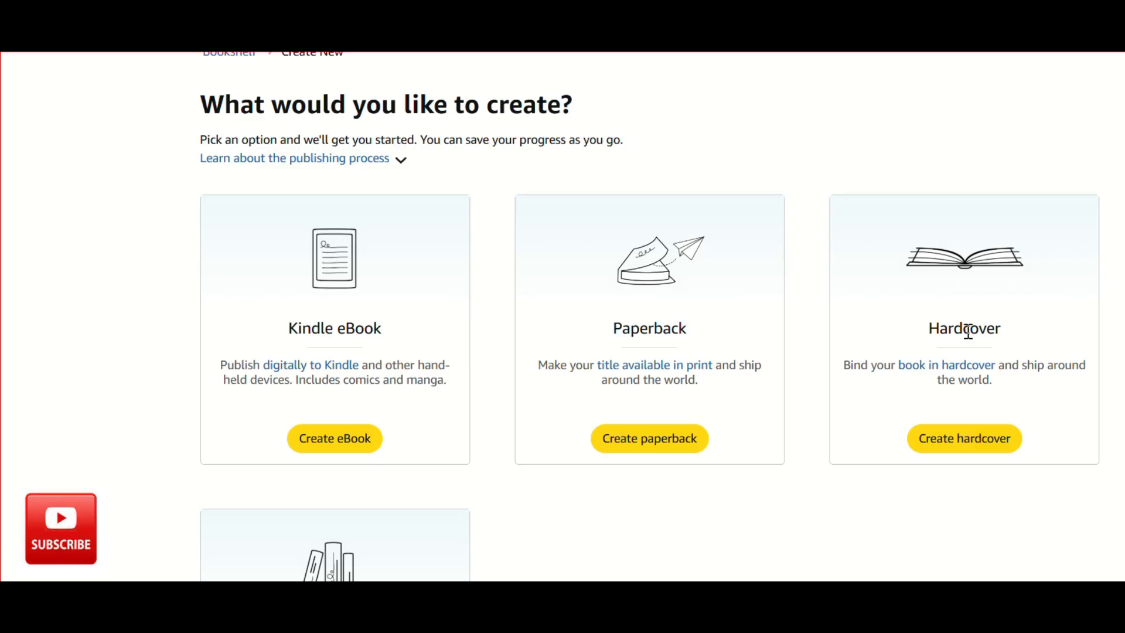
scroll(735, 243, "up", 3)
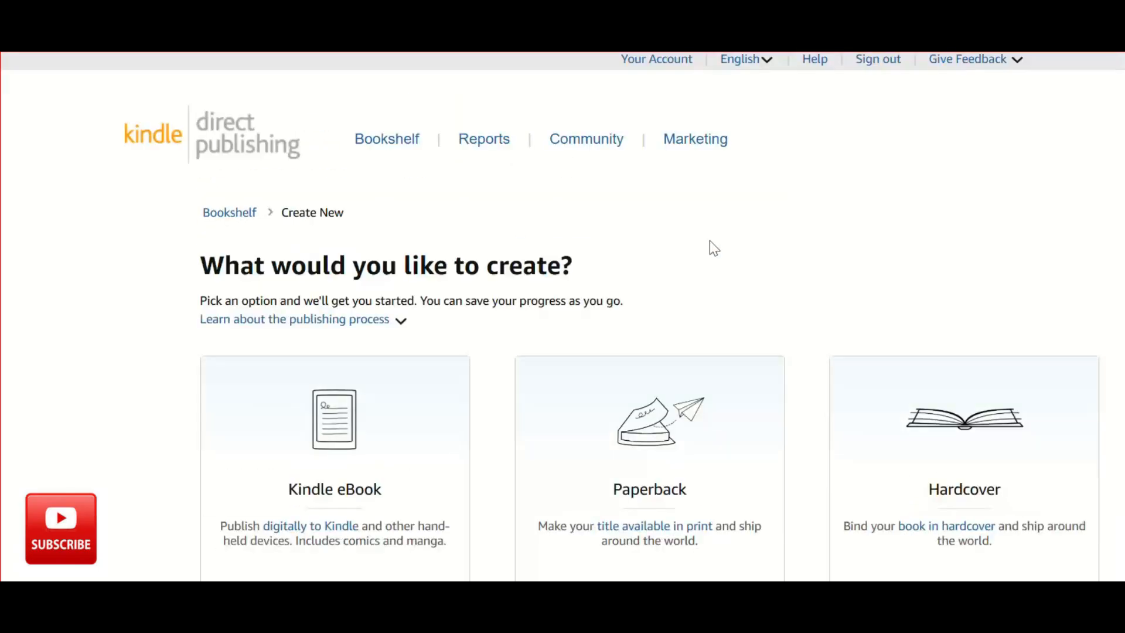
left_click(477, 142)
scroll(690, 201, "down", 3)
scroll(777, 311, "up", 1)
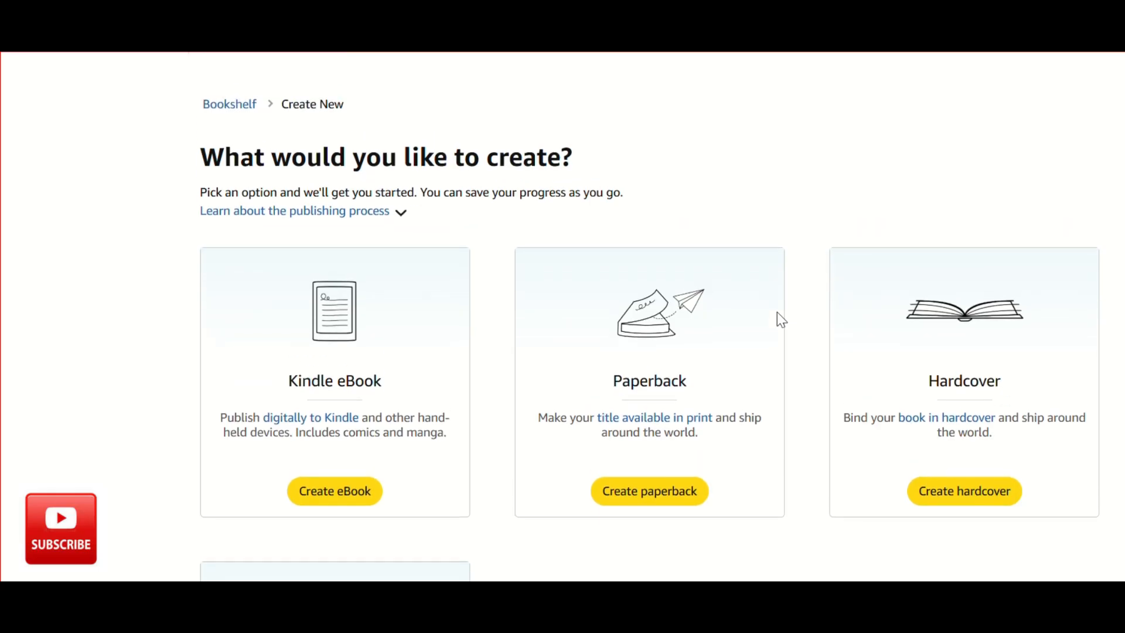
scroll(777, 312, "down", 1)
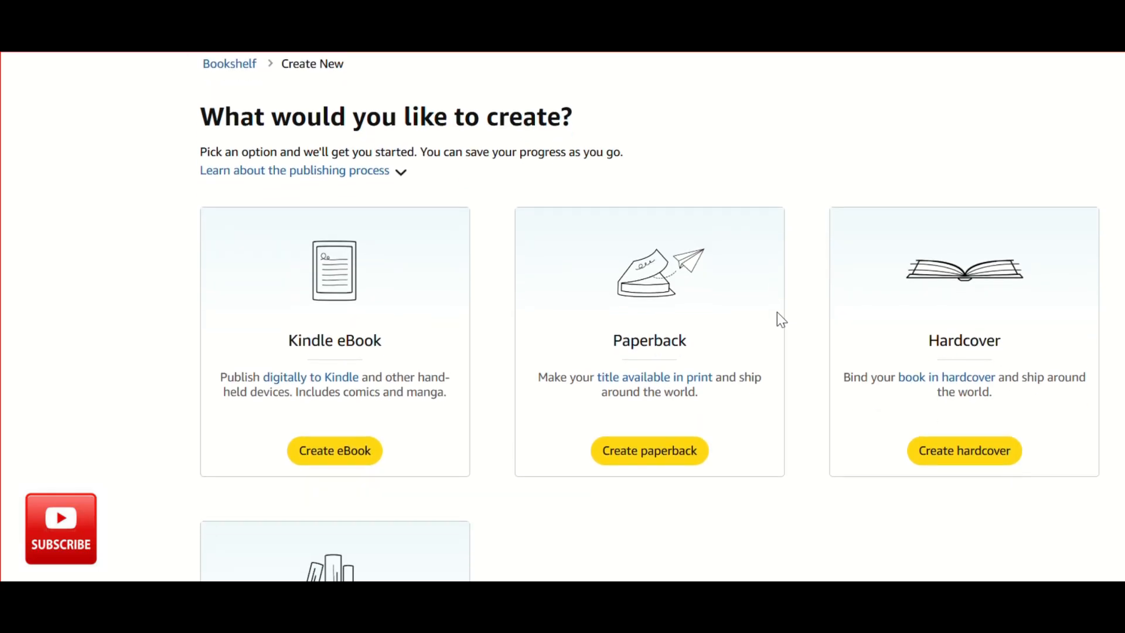
scroll(777, 312, "up", 1)
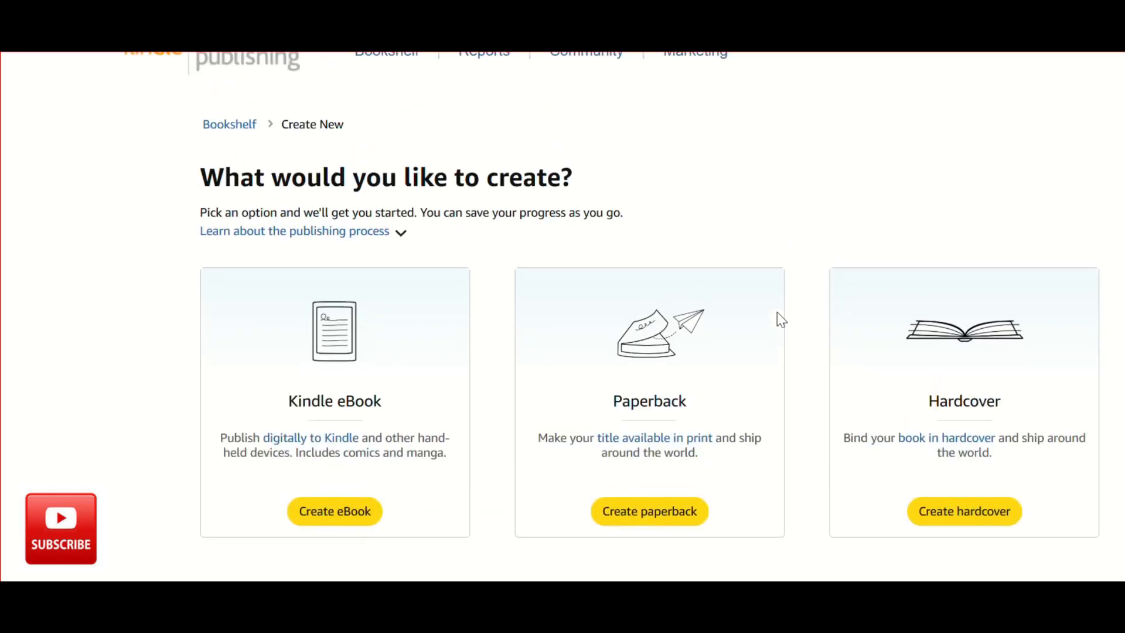
scroll(777, 312, "down", 1)
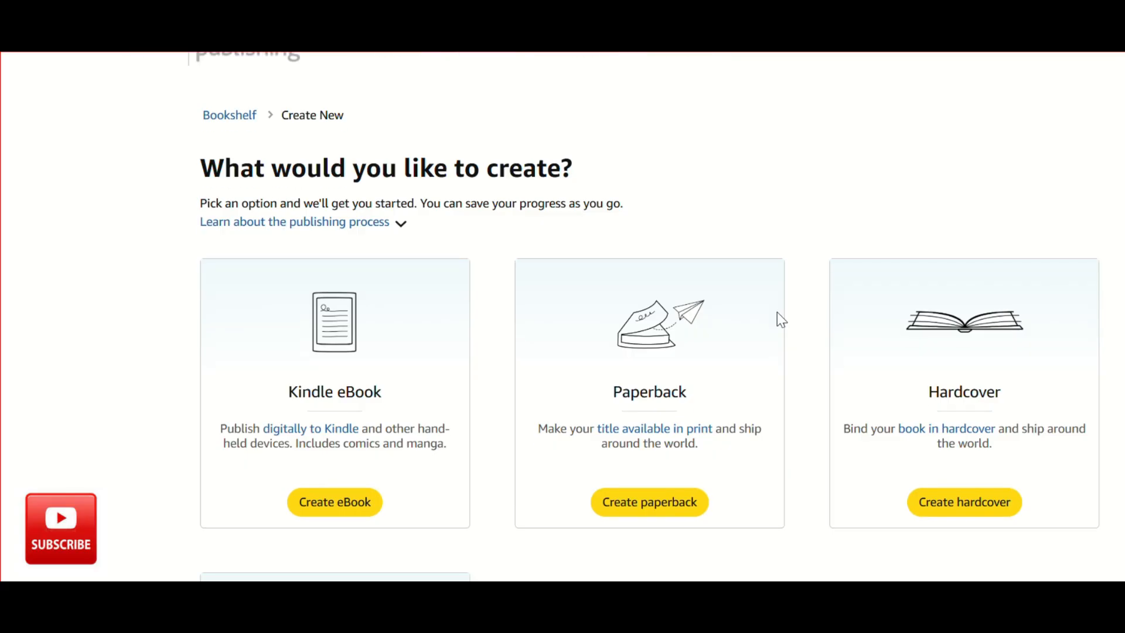
scroll(778, 312, "up", 1)
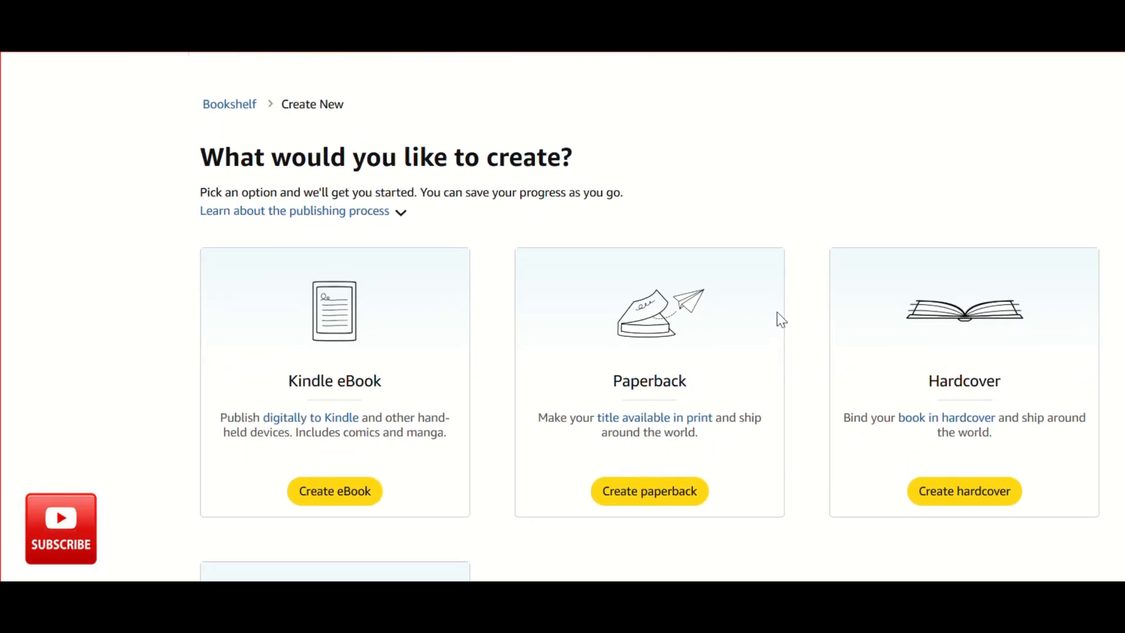
scroll(777, 312, "down", 1)
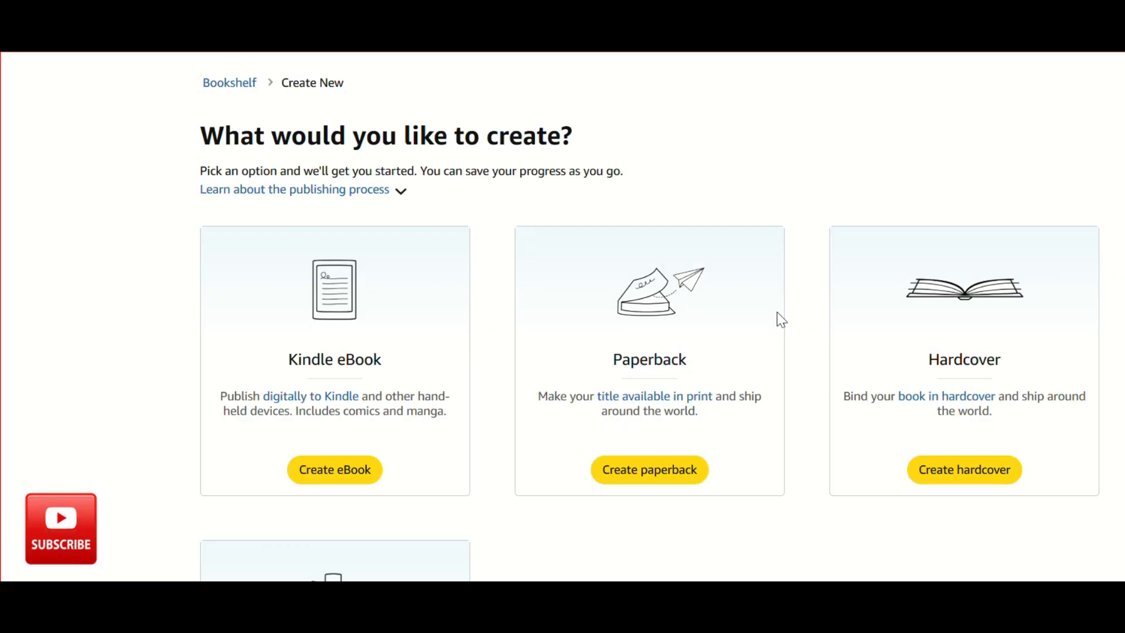
scroll(777, 311, "down", 1)
scroll(777, 312, "up", 3)
scroll(777, 312, "down", 2)
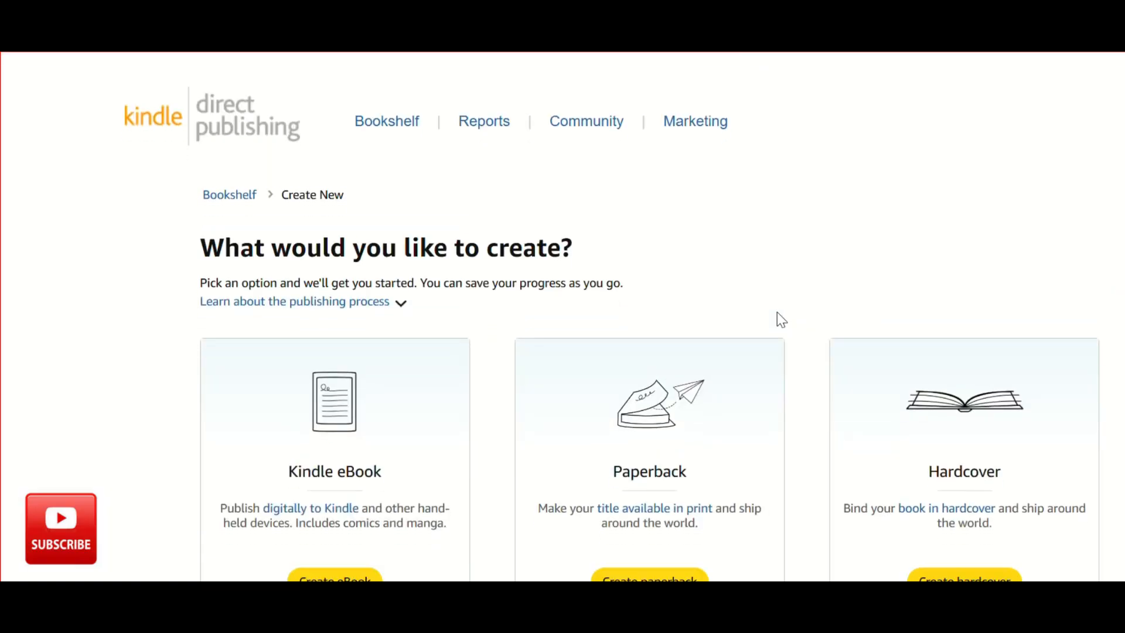